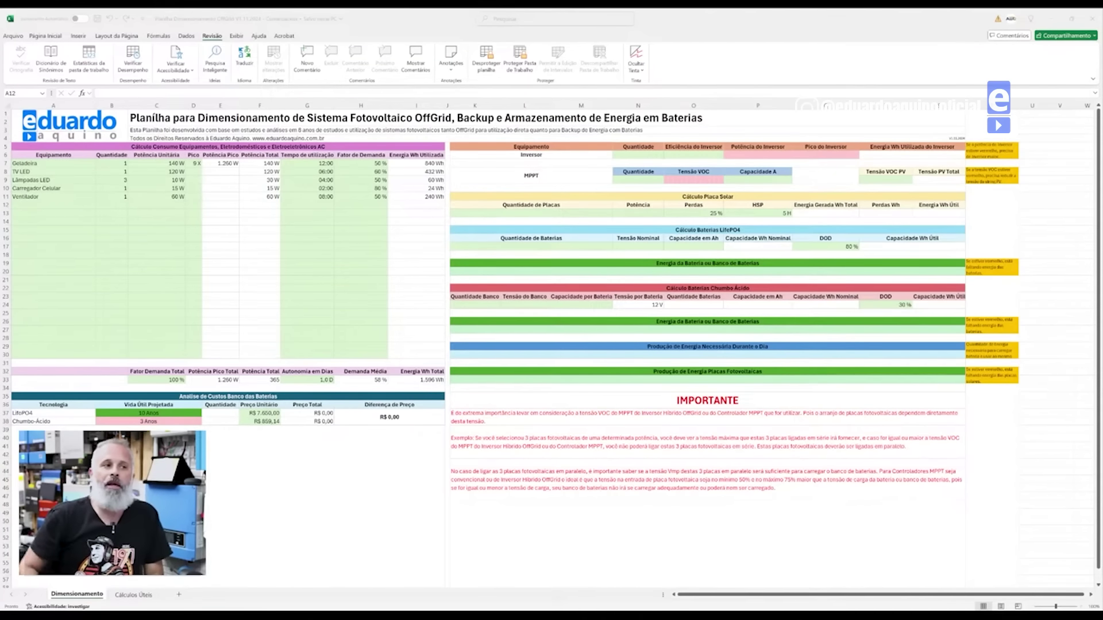
- Rename the "TV LED" entry in the equipment list to "TV LED 42""
{"action": "left_click", "coordinate": [683, 14]}
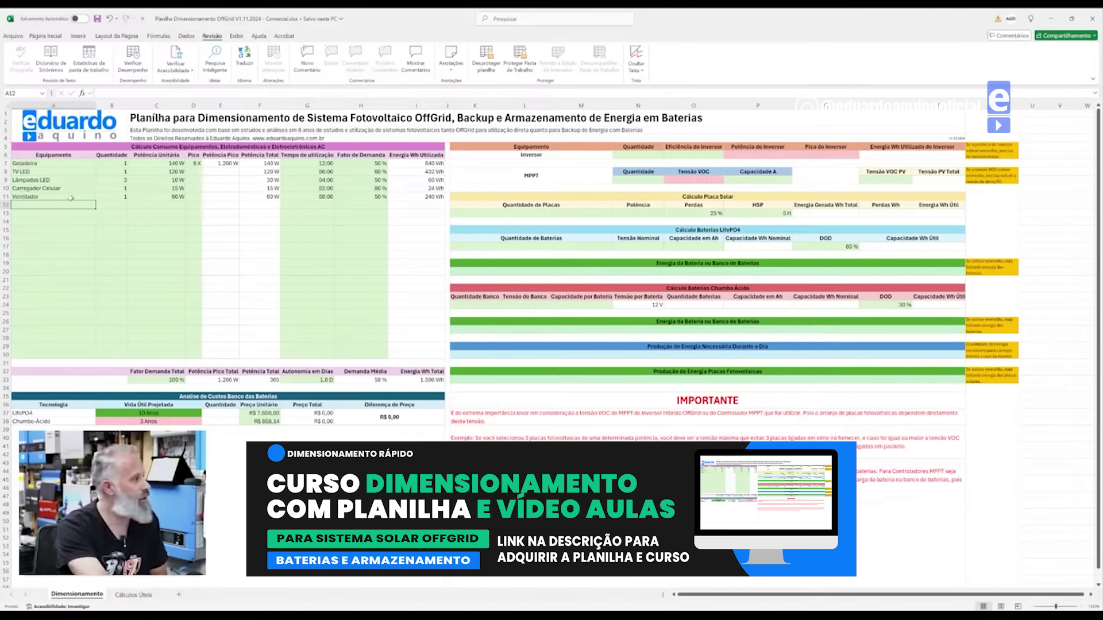
{"action": "scroll", "coordinate": [230, 342], "scroll_direction": "up", "scroll_amount": 2}
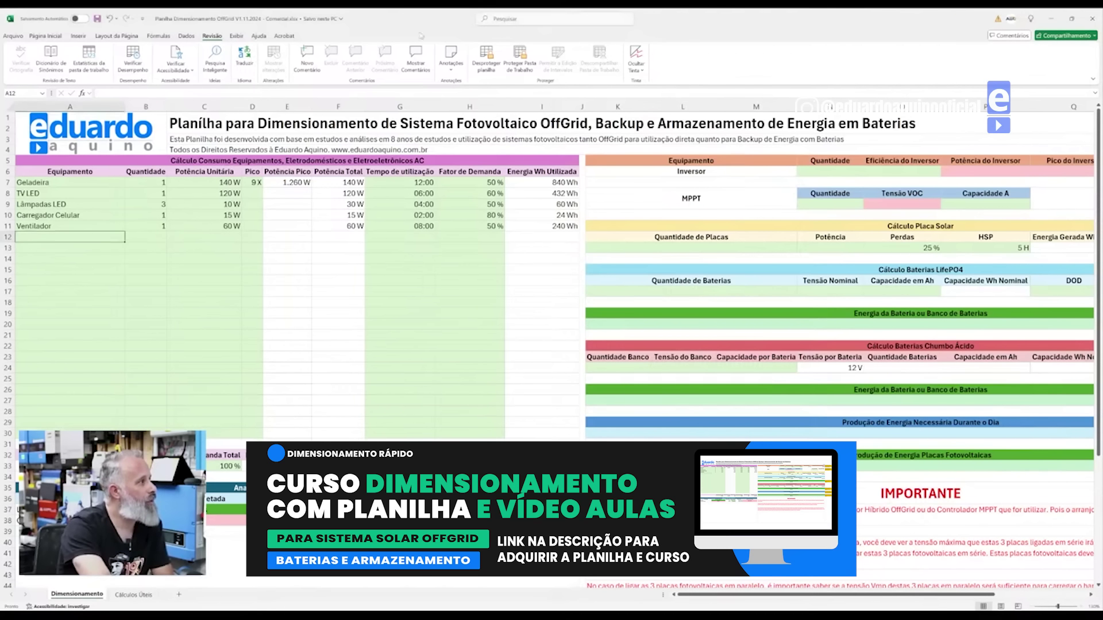
{"action": "left_click", "coordinate": [55, 183]}
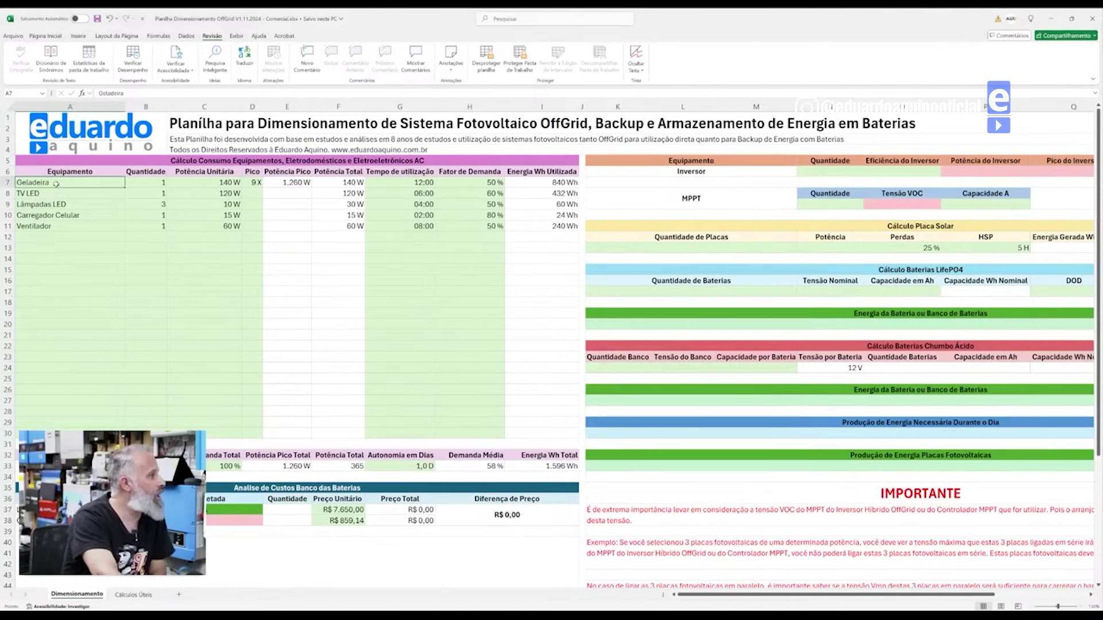
{"action": "left_click", "coordinate": [53, 194]}
{"action": "double_click", "coordinate": [53, 193]}
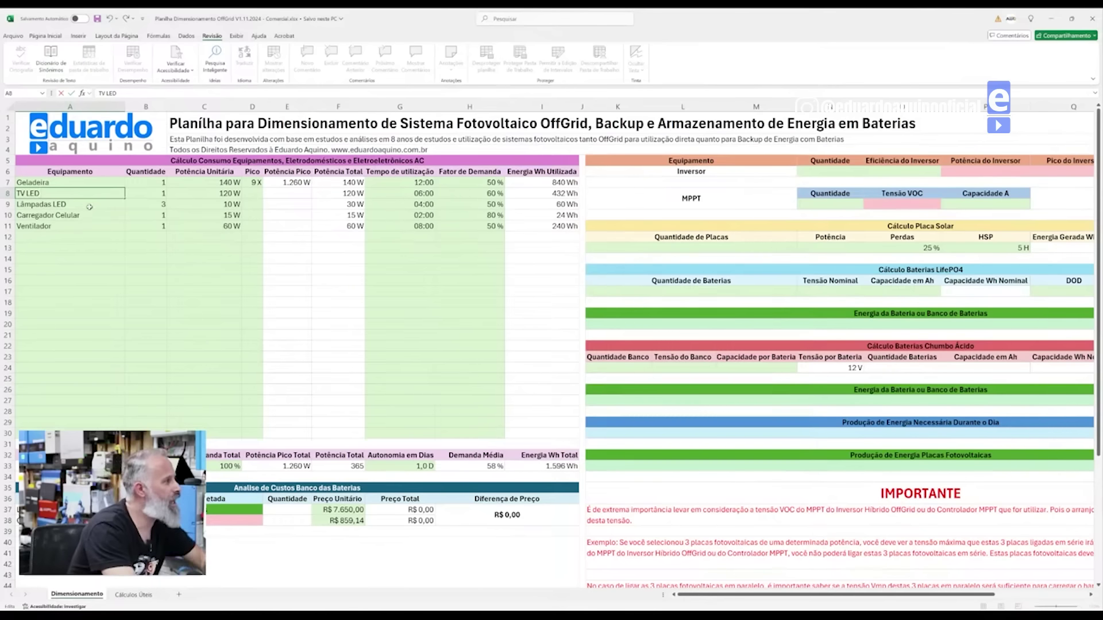
{"action": "type", "text": "42"}
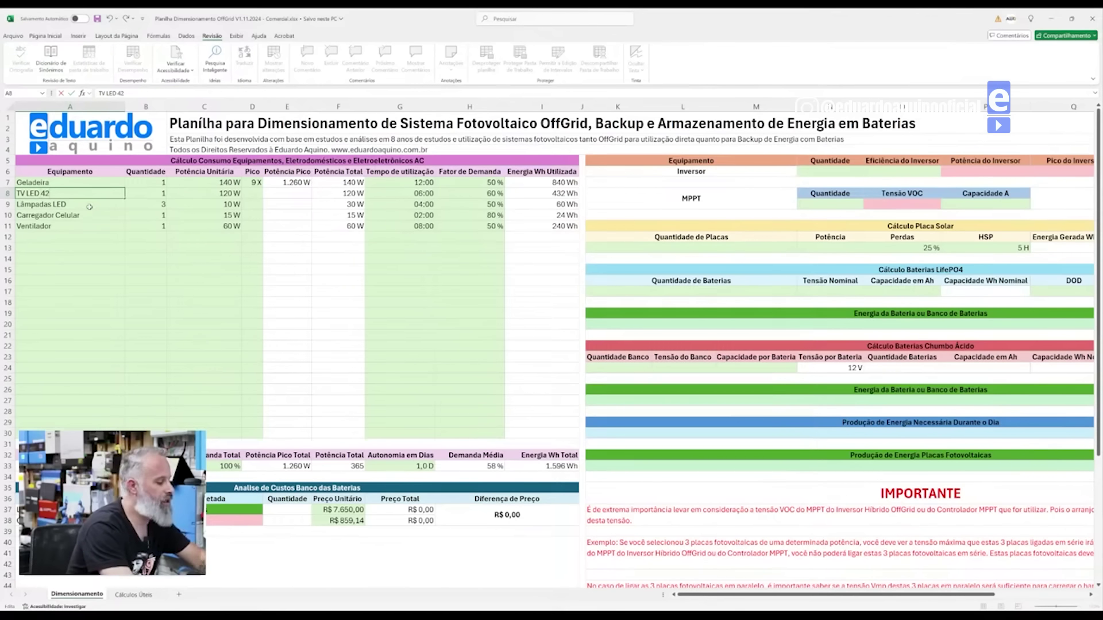
{"action": "type", "text": "\""}
{"action": "key", "text": "Return"}
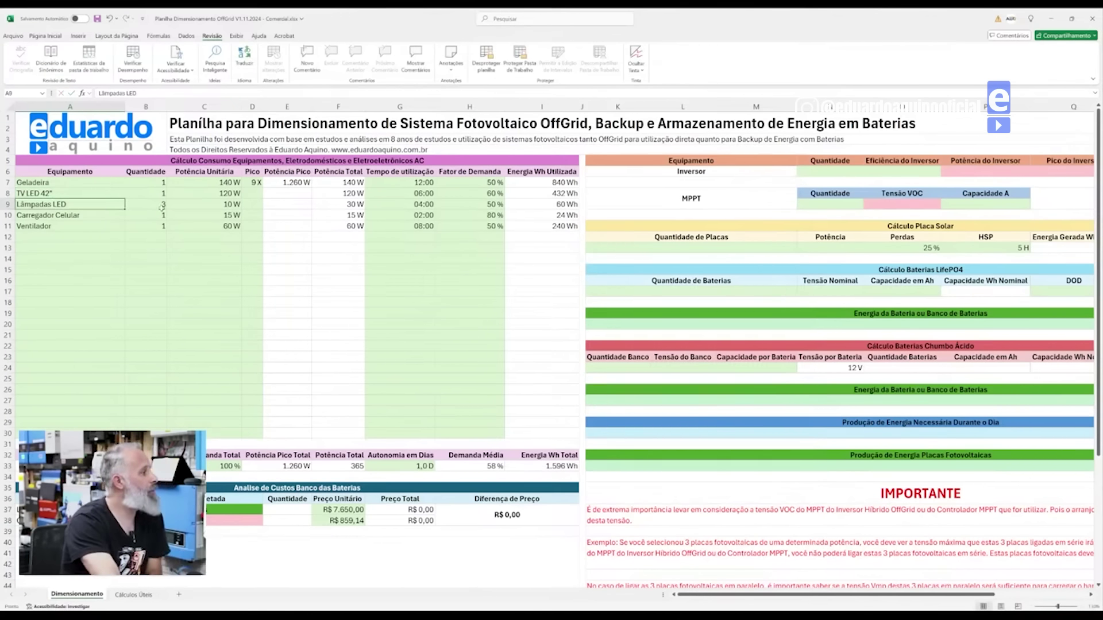
{"action": "left_click", "coordinate": [85, 215]}
{"action": "key", "text": "Down"}
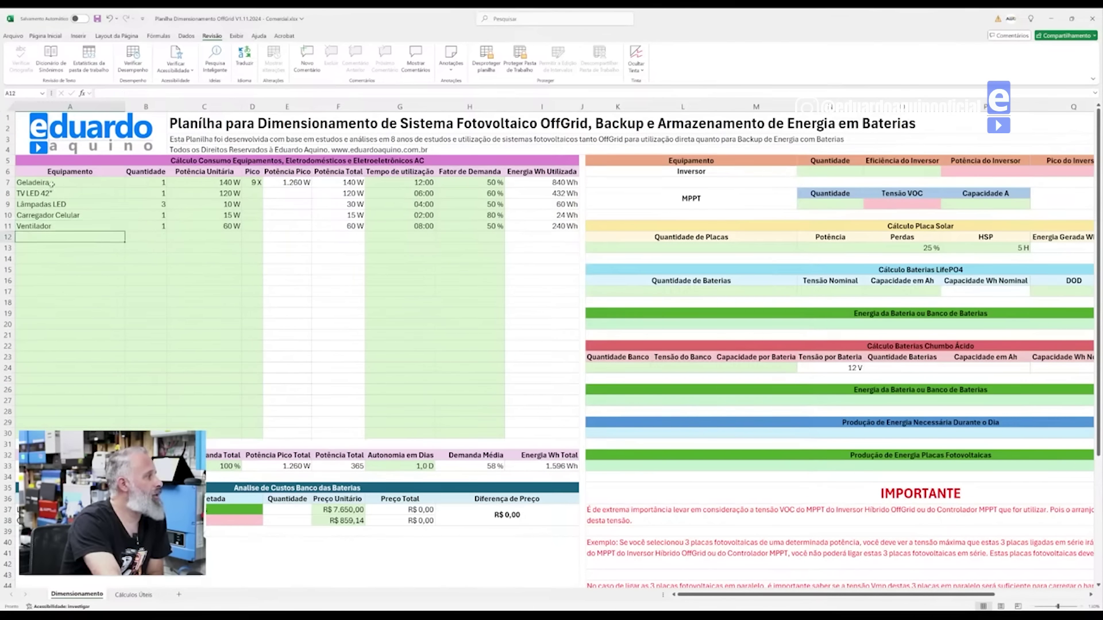
{"action": "left_click_drag", "start_coordinate": [51, 185], "coordinate": [76, 227]}
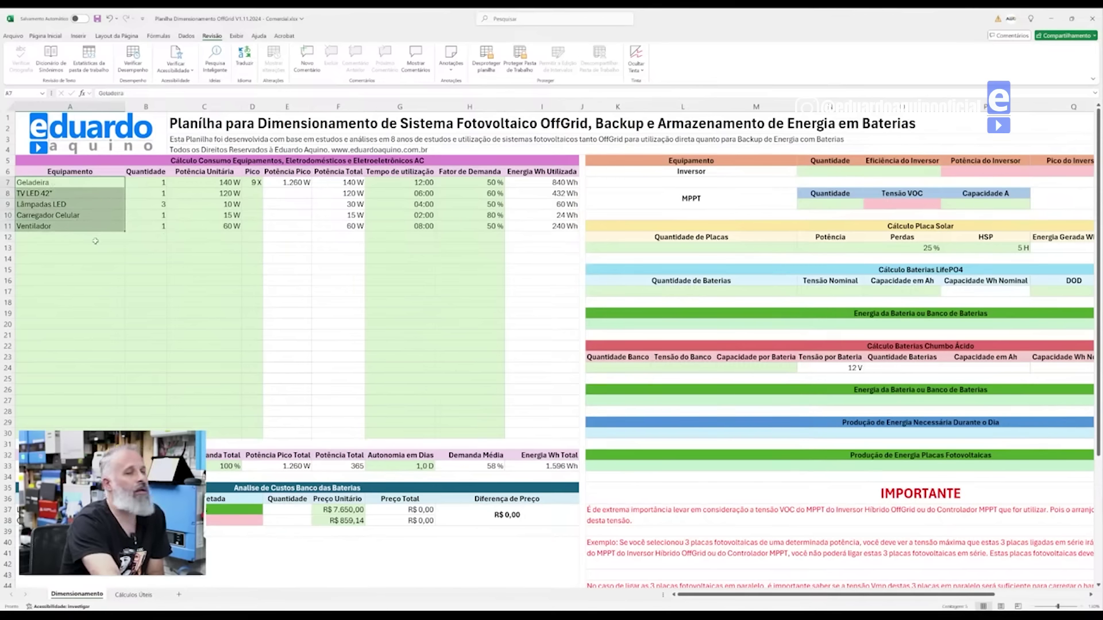
- Add "Microndas" in the first empty equipment row with quantity 1 and a unit power of 1.200 W
{"action": "left_click", "coordinate": [91, 242]}
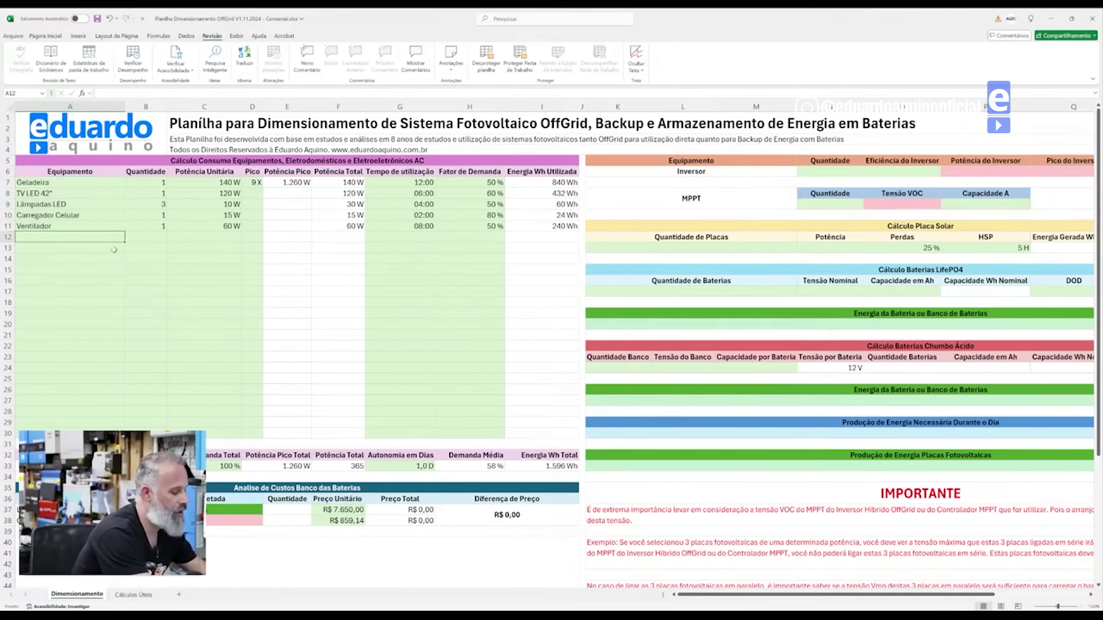
{"action": "type", "text": "Micro"}
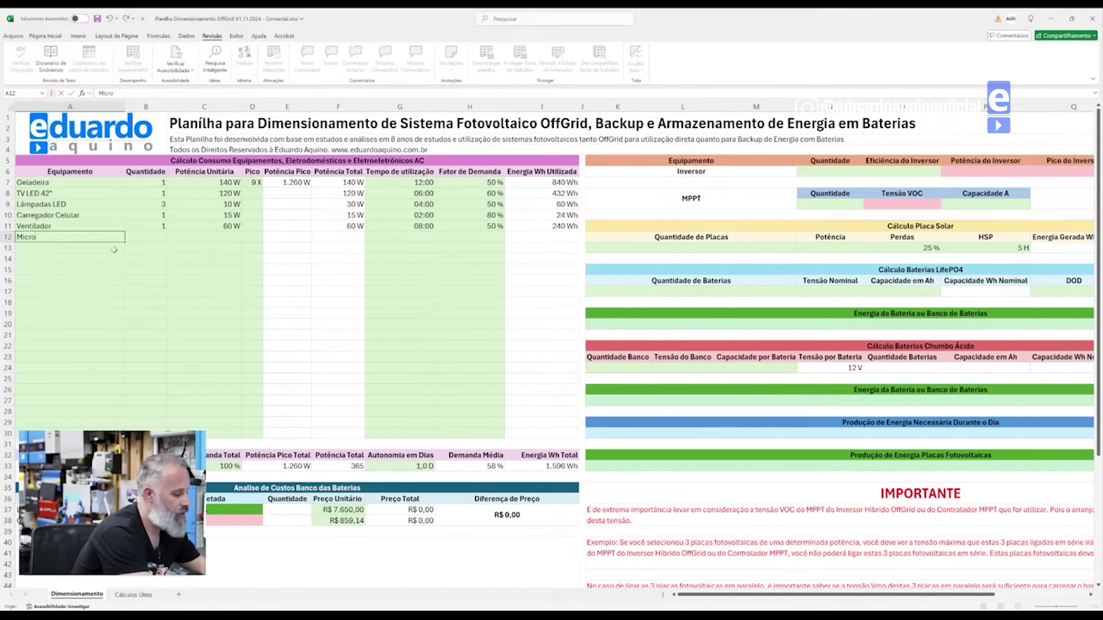
{"action": "type", "text": "ndas"}
{"action": "key", "text": "Tab"}
{"action": "type", "text": "1"}
{"action": "key", "text": "Tab"}
{"action": "type", "text": "1.200"}
{"action": "key", "text": "Tab"}
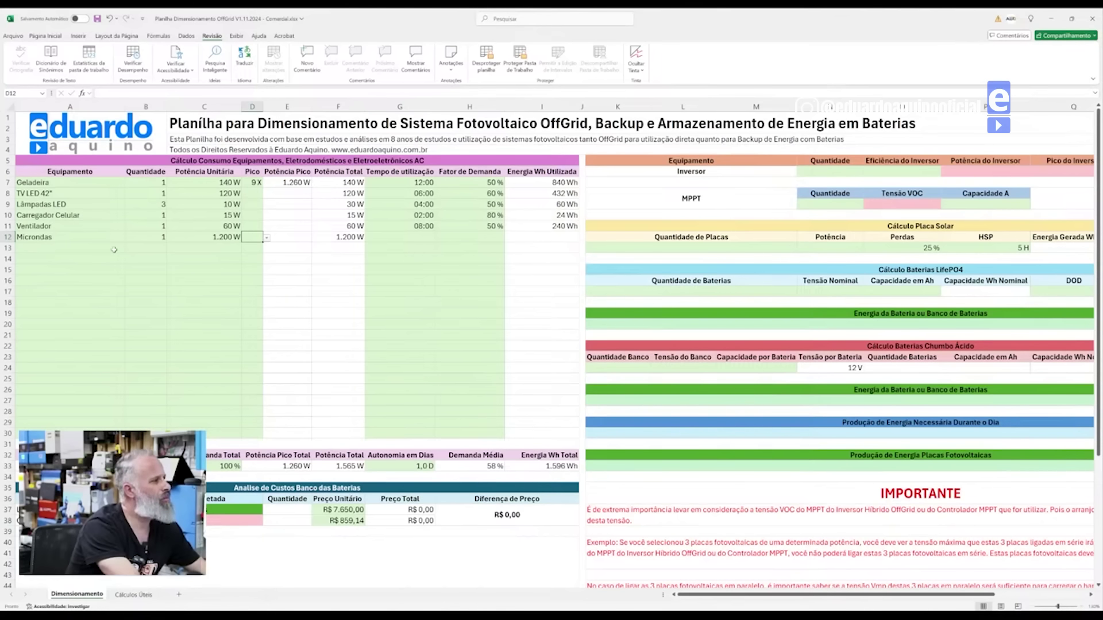
- Set the peak multiplier of the Microndas row to 4
{"action": "type", "text": "3"}
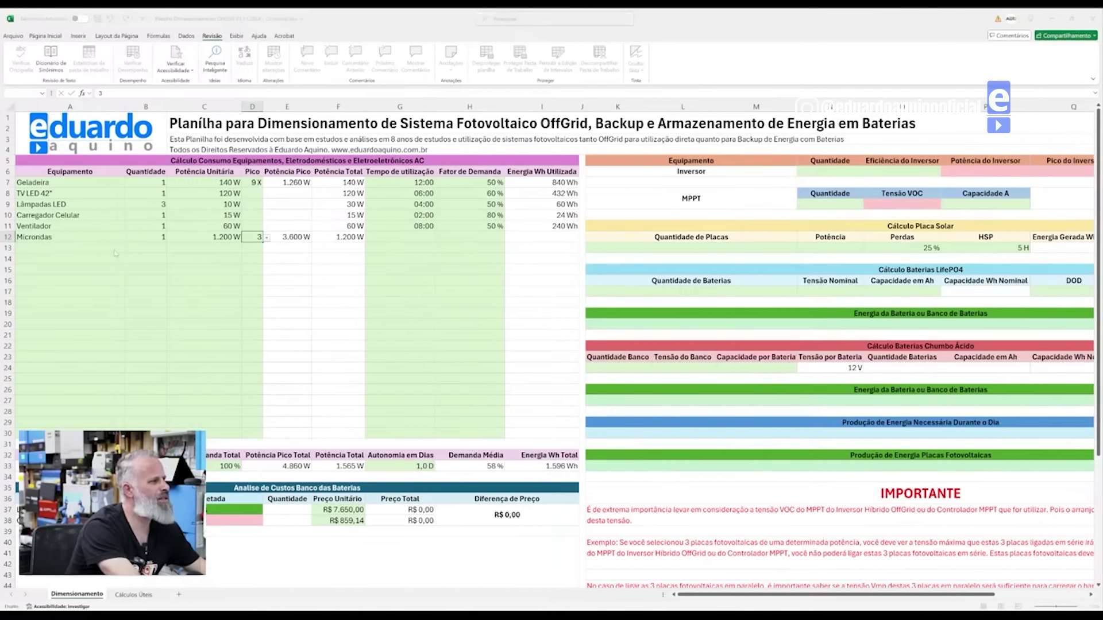
{"action": "left_click", "coordinate": [253, 236]}
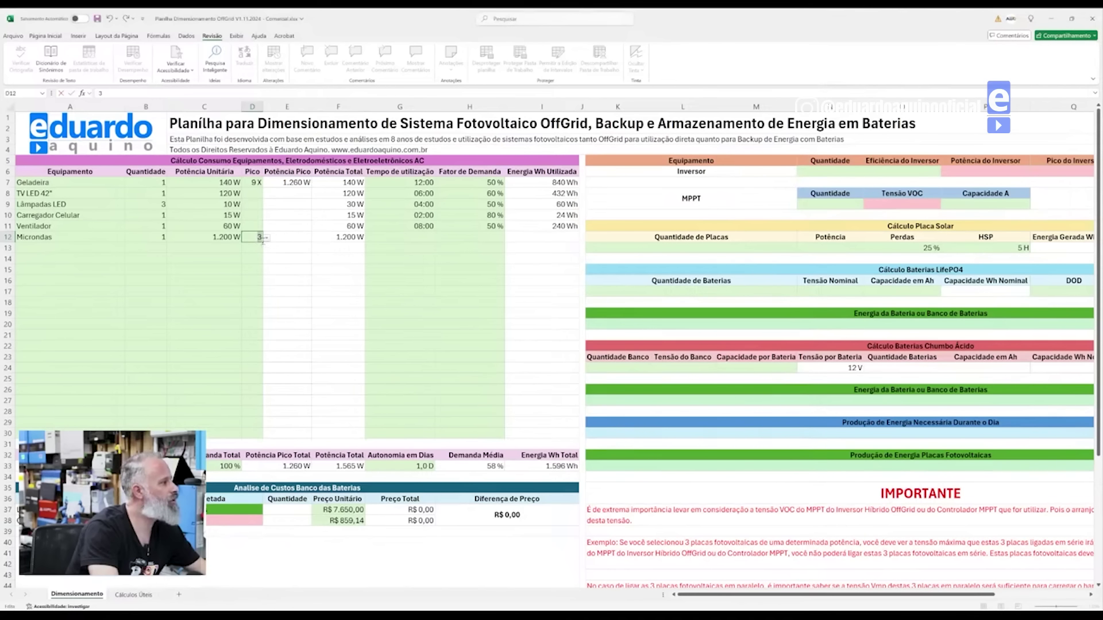
{"action": "type", "text": "4"}
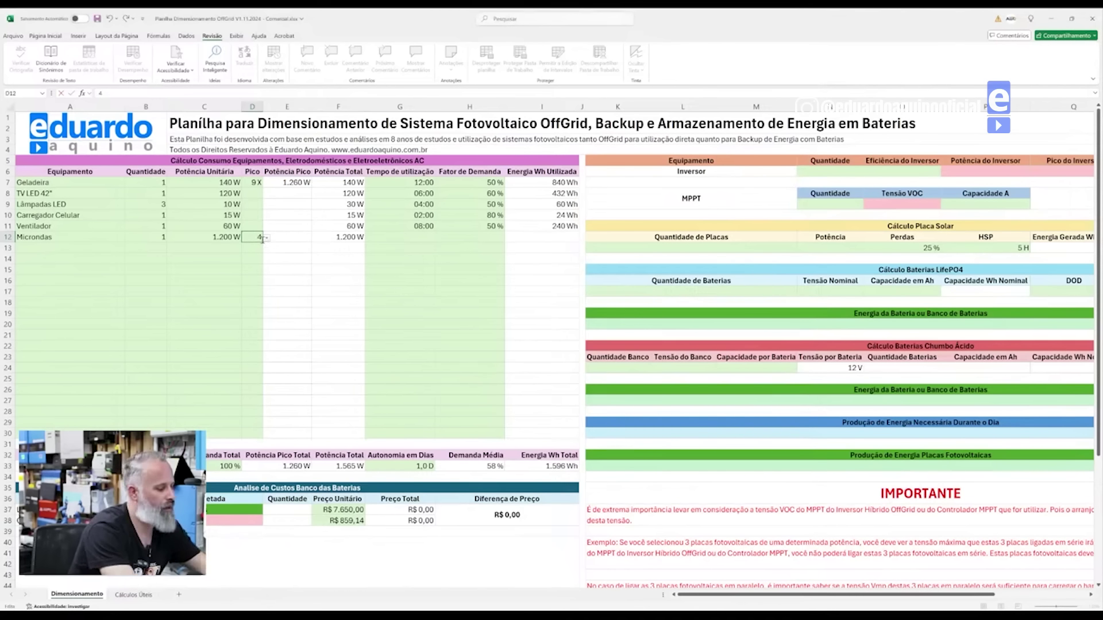
{"action": "key", "text": "Tab"}
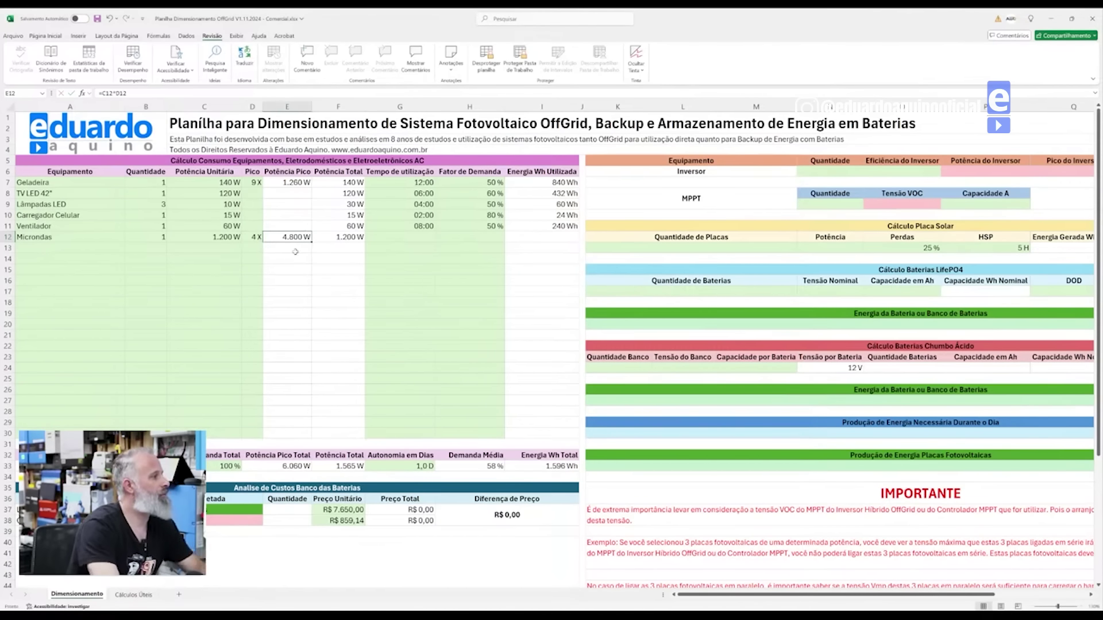
- Set the Microndas usage time to 0:30 and its demand factor to 80 %
{"action": "left_click", "coordinate": [388, 237]}
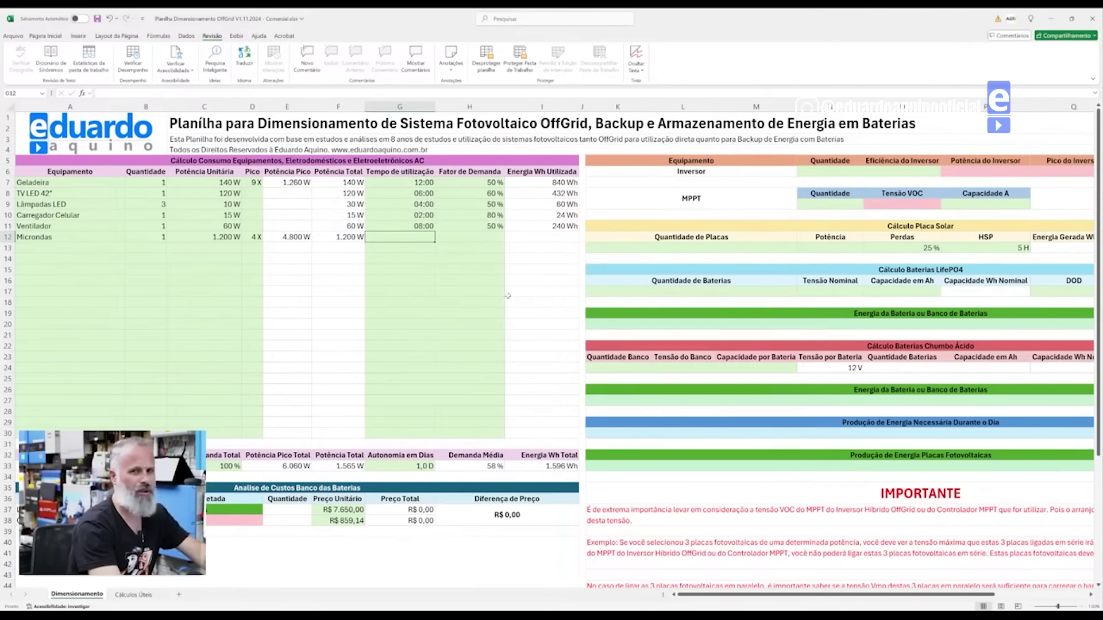
{"action": "type", "text": "0:30"}
{"action": "key", "text": "Tab"}
{"action": "type", "text": "80"}
{"action": "key", "text": "Return"}
- Examine the Geladeira row's quantity, unit power, peak multiplier, usage time and demand factor
{"action": "left_click", "coordinate": [486, 182]}
{"action": "left_click", "coordinate": [74, 183]}
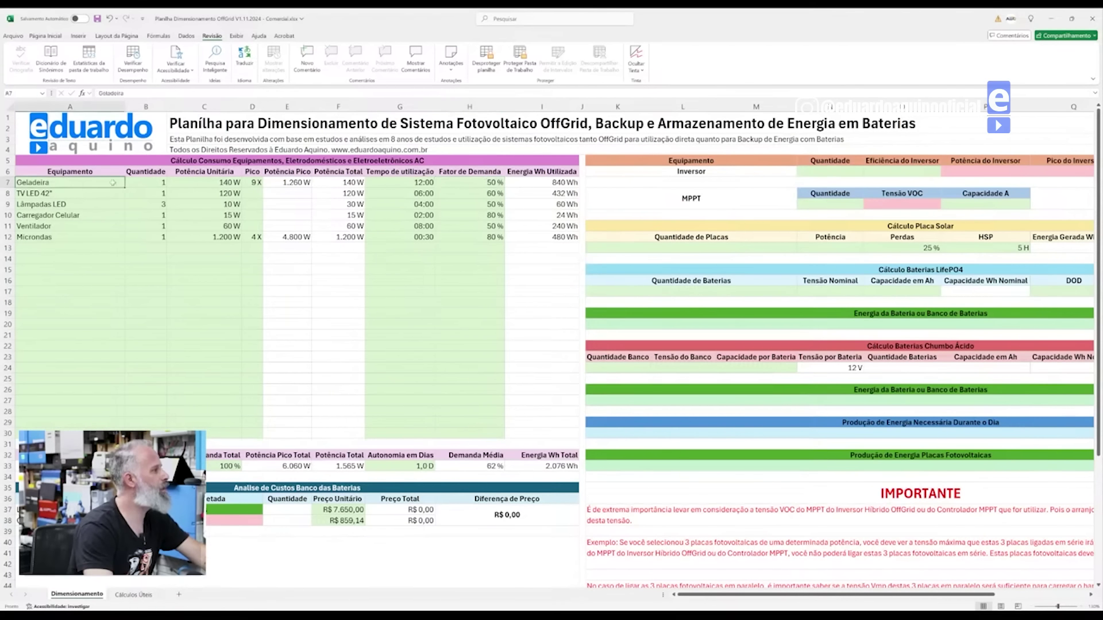
{"action": "left_click", "coordinate": [468, 183]}
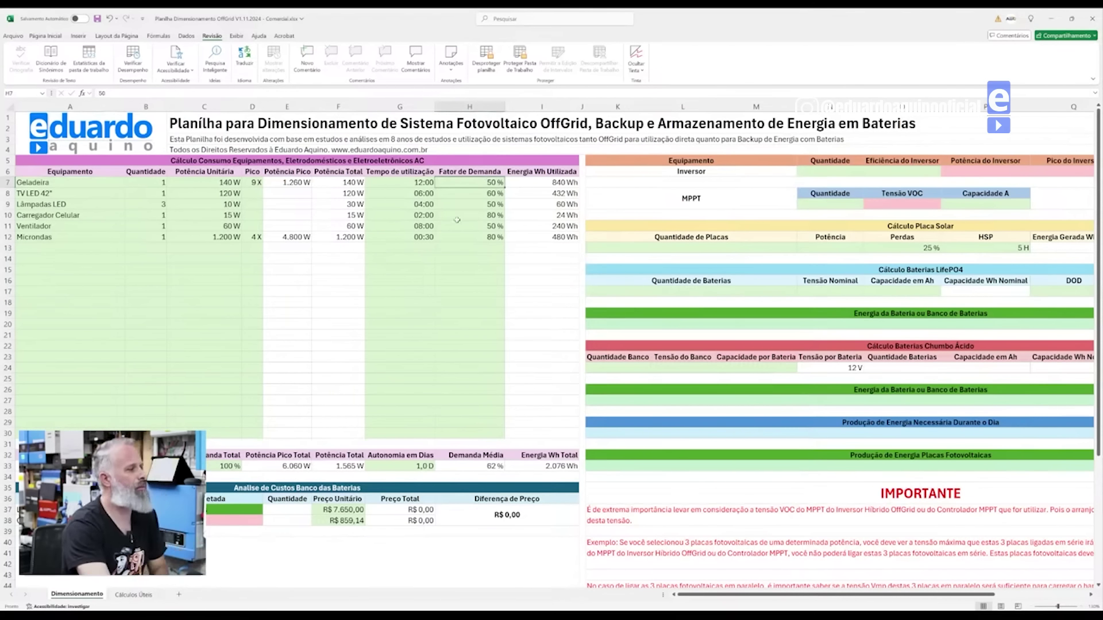
{"action": "left_click", "coordinate": [93, 183]}
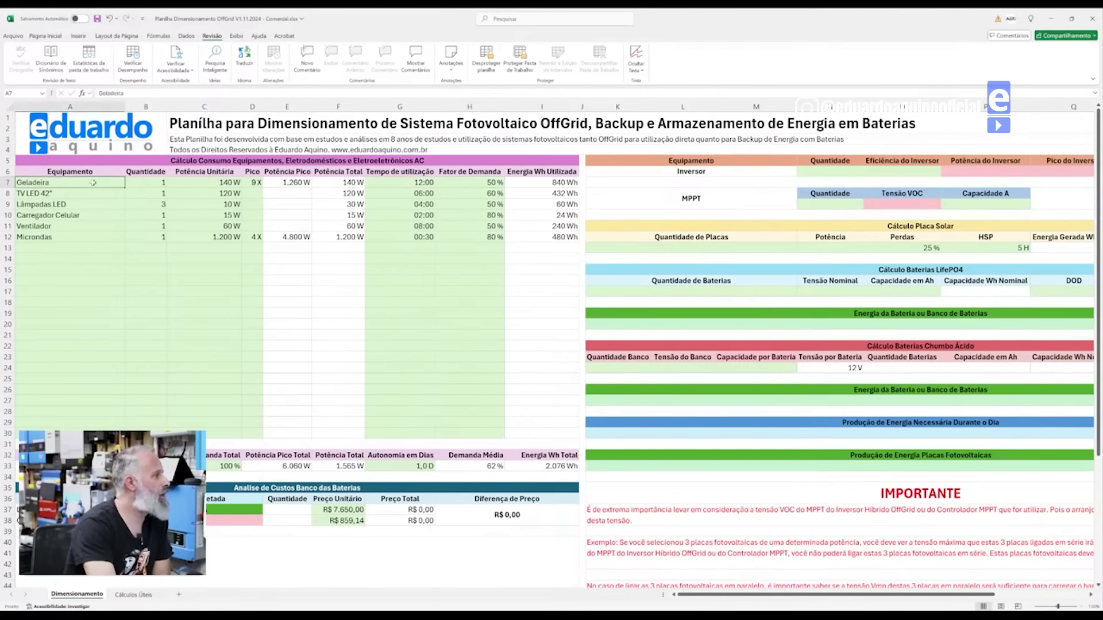
{"action": "left_click", "coordinate": [155, 185]}
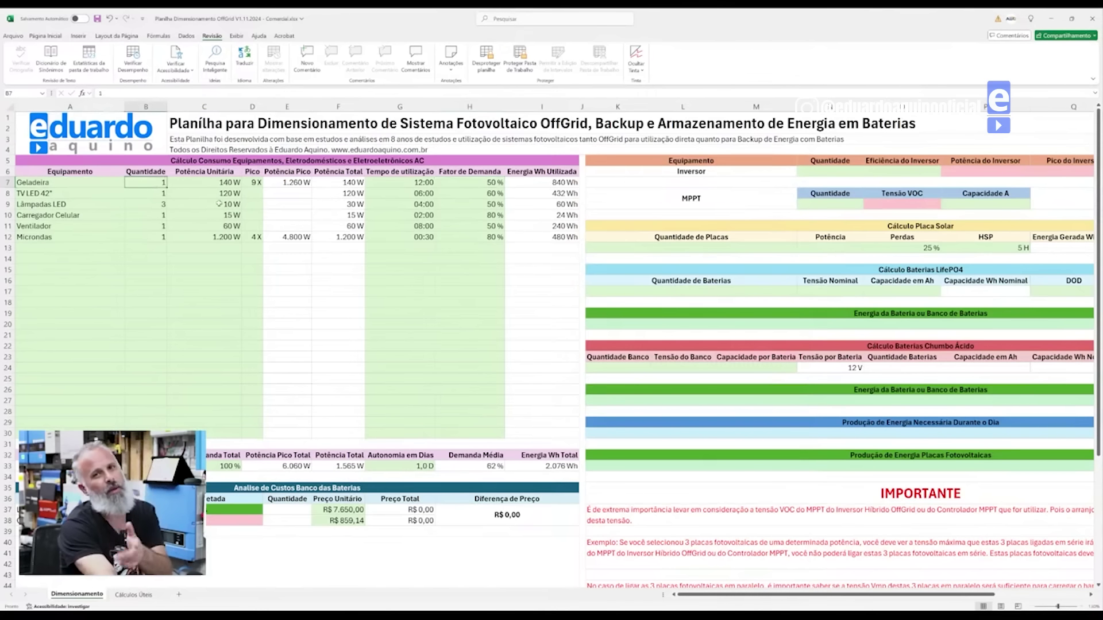
{"action": "left_click", "coordinate": [225, 182]}
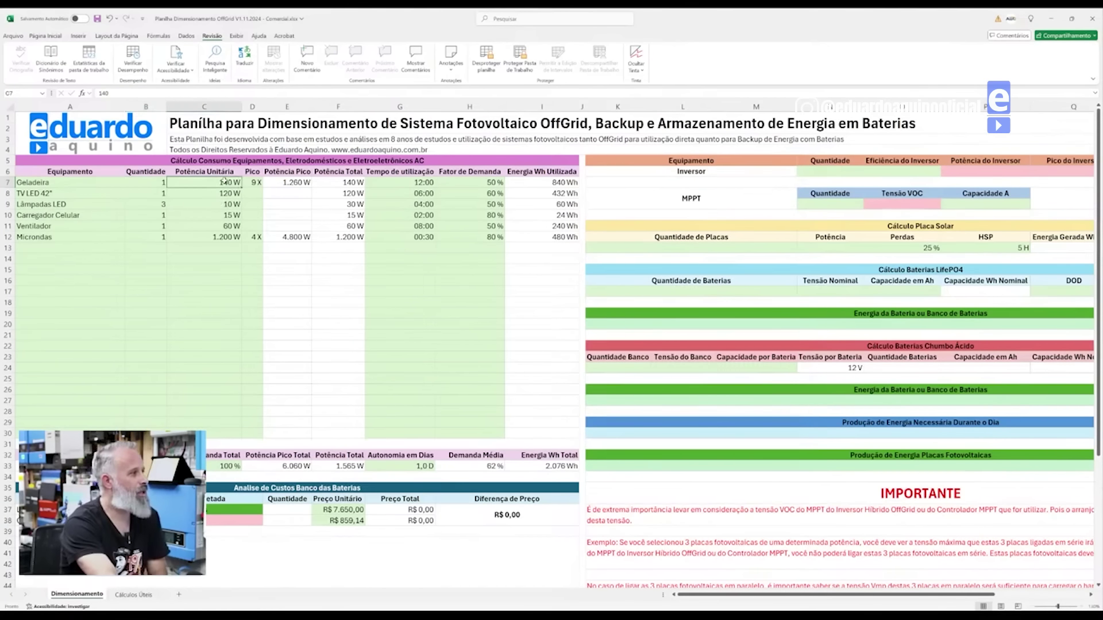
{"action": "left_click", "coordinate": [251, 182]}
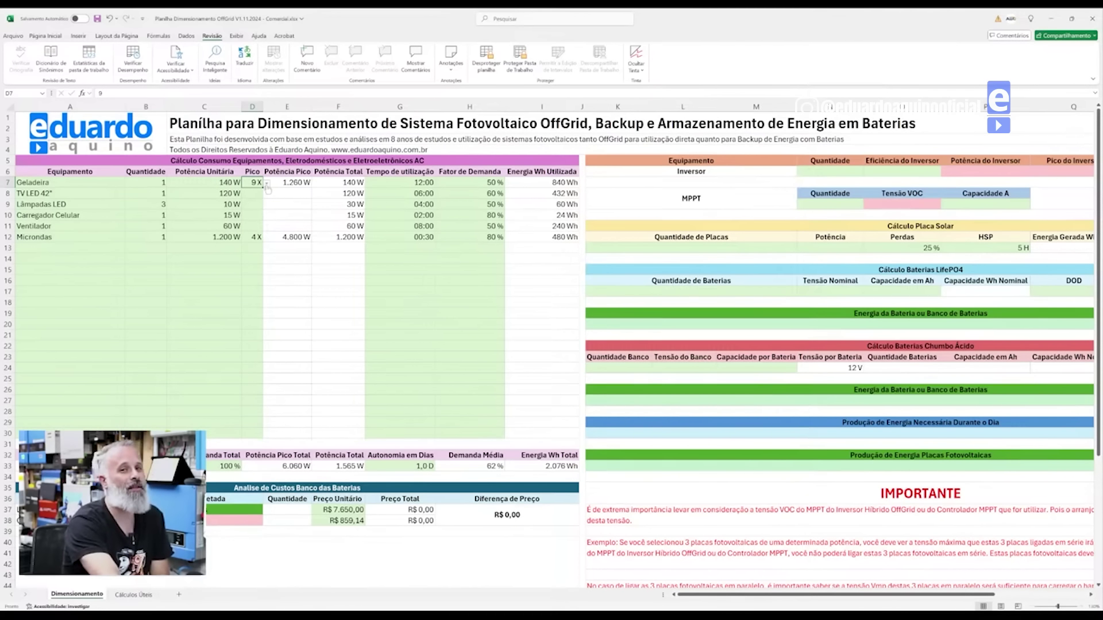
{"action": "left_click", "coordinate": [228, 182]}
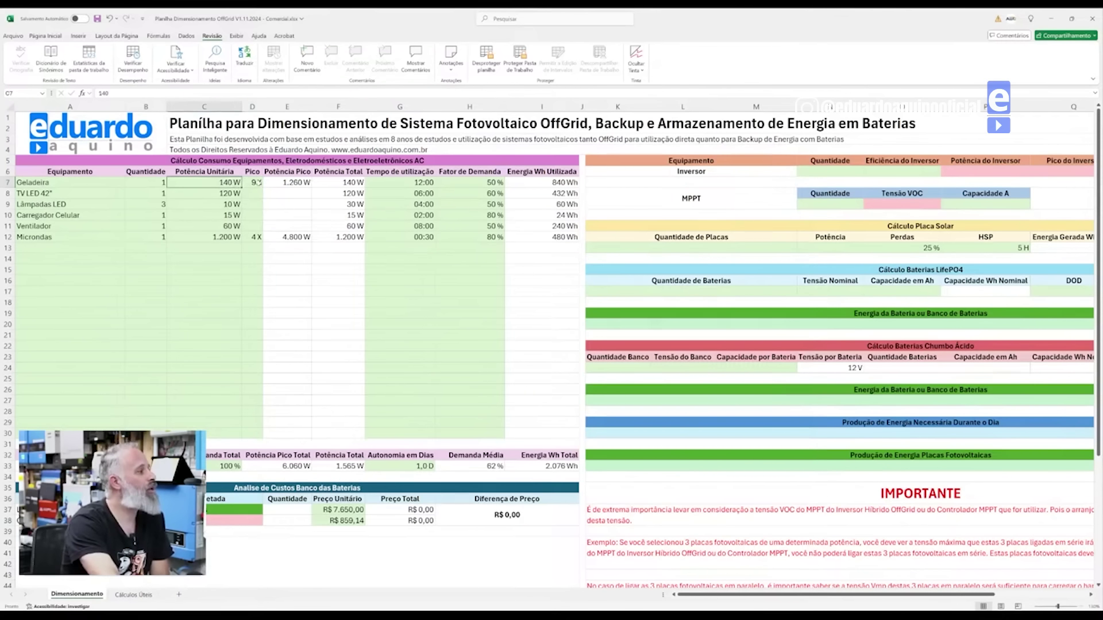
{"action": "left_click", "coordinate": [258, 182]}
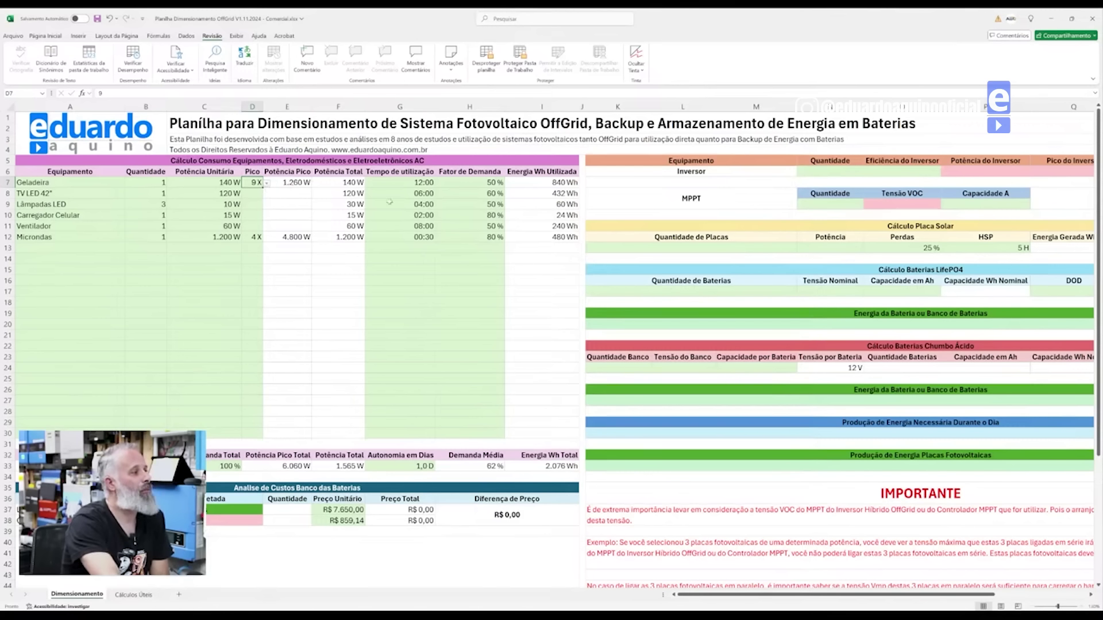
{"action": "left_click", "coordinate": [405, 184]}
- Set the demand factor of the Geladeira row to 80 %
{"action": "left_click", "coordinate": [472, 184]}
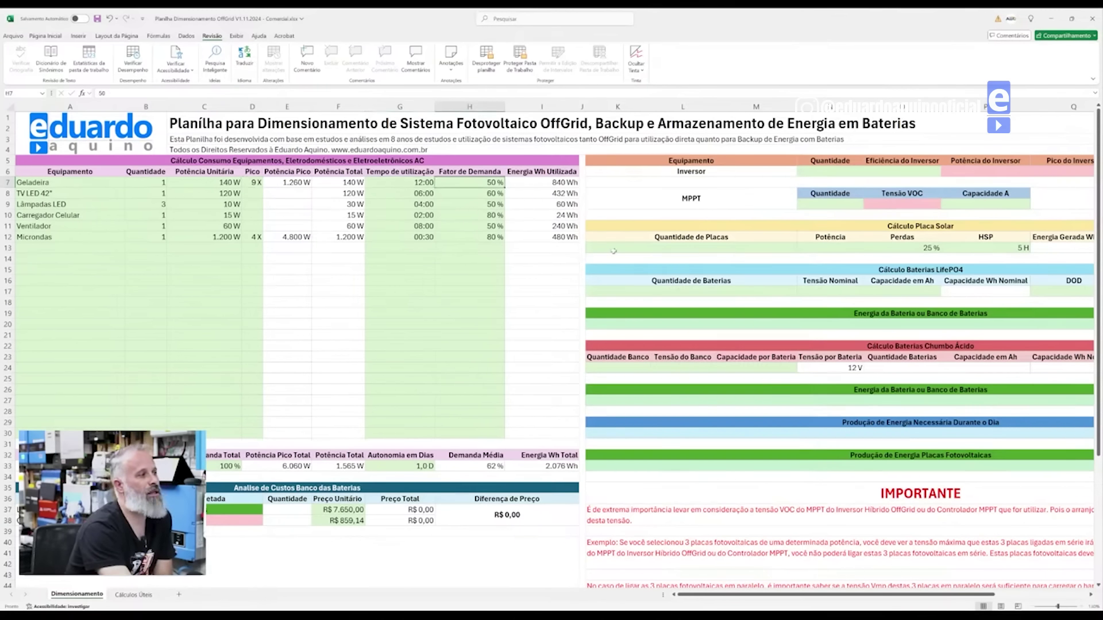
{"action": "type", "text": "80"}
{"action": "key", "text": "Return"}
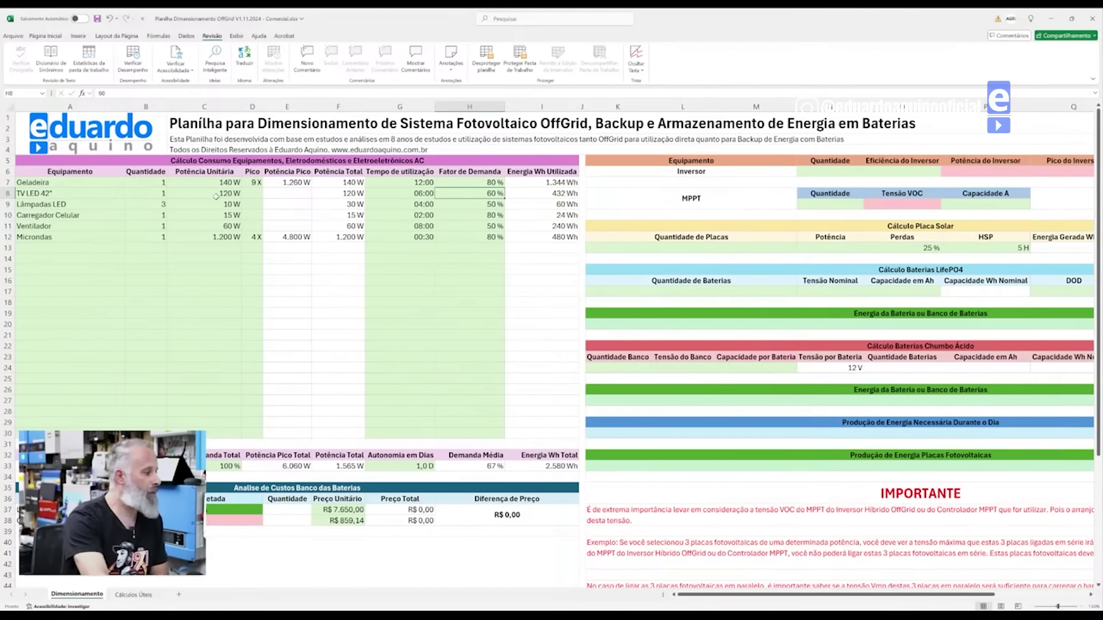
- Examine the Geladeira demand factor and the TV LED 42" row's quantity, power, peak, usage time and demand factor
{"action": "left_click", "coordinate": [482, 183]}
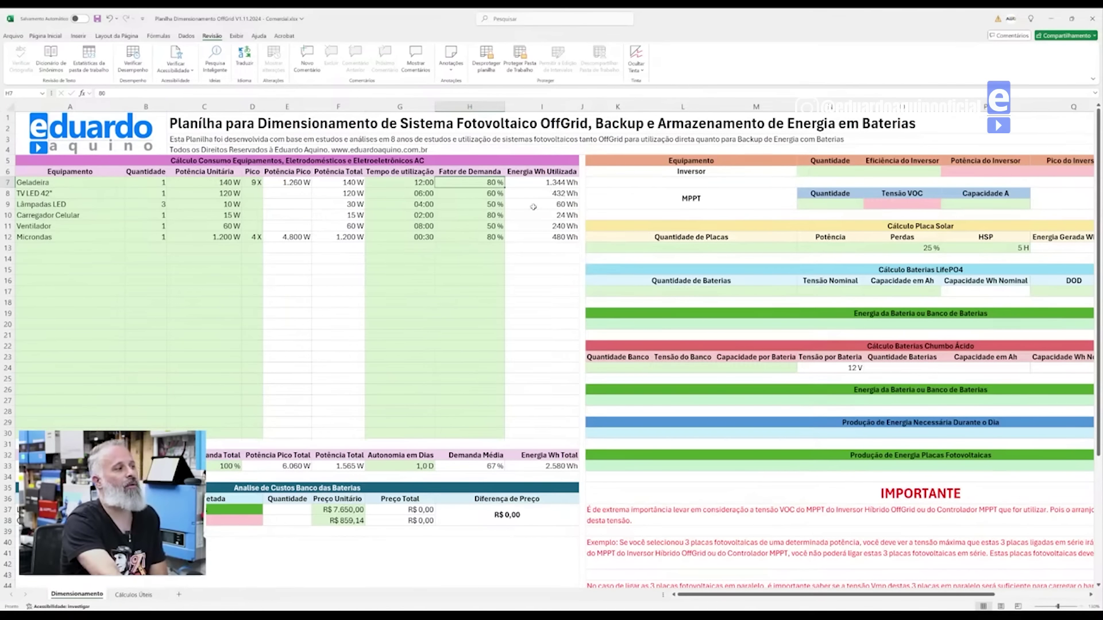
{"action": "left_click", "coordinate": [87, 193]}
{"action": "key", "text": "Right"}
{"action": "key", "text": "Right"}
{"action": "key", "text": "Right"}
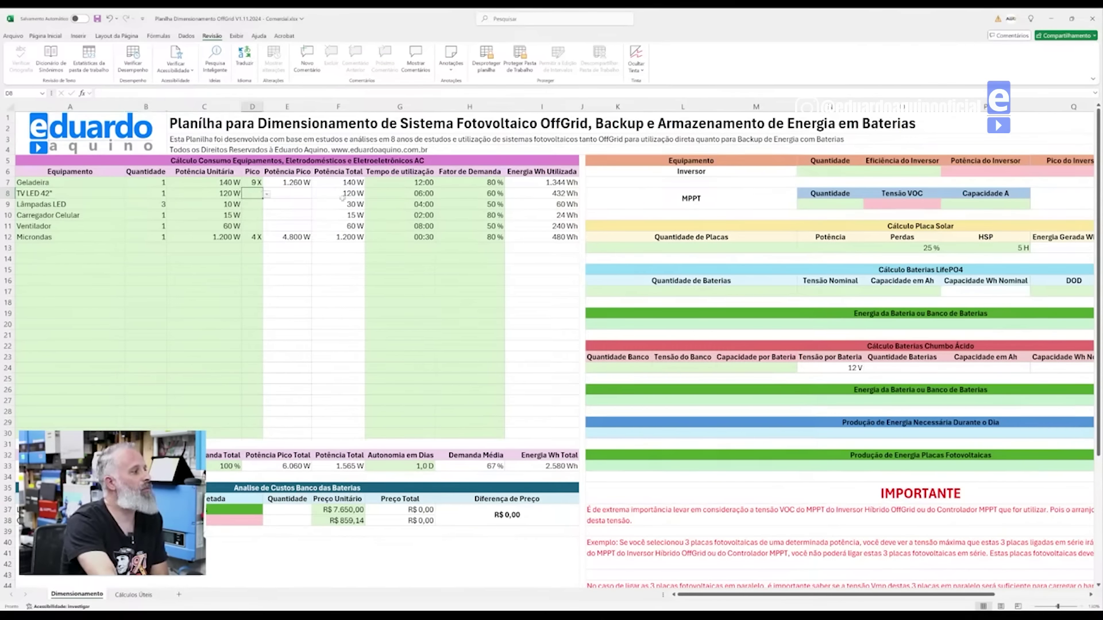
{"action": "left_click", "coordinate": [402, 194]}
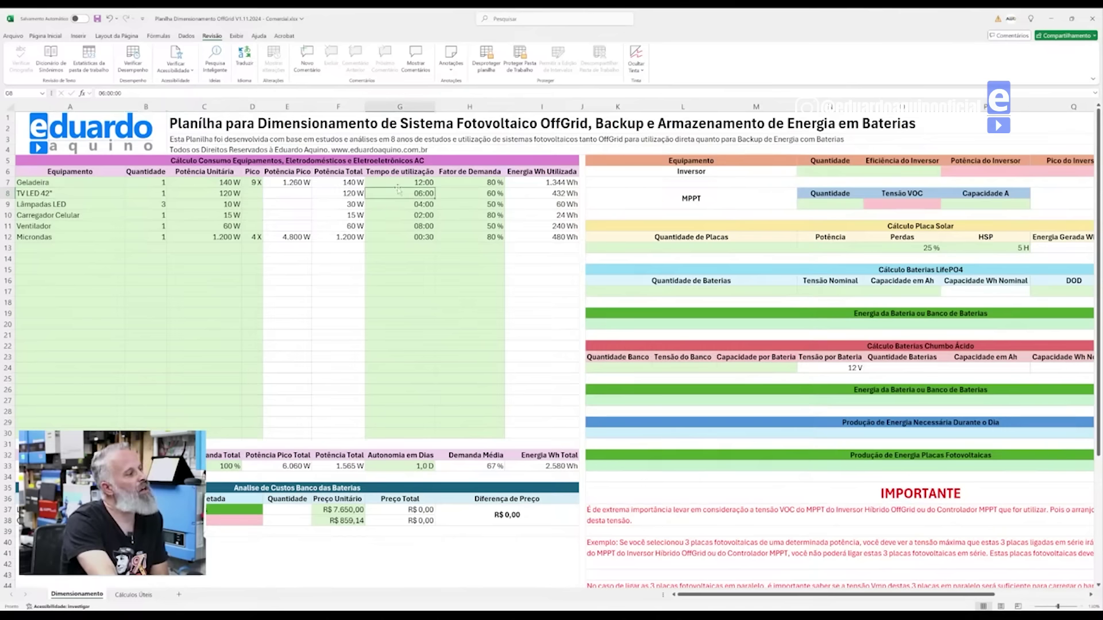
{"action": "left_click", "coordinate": [488, 196]}
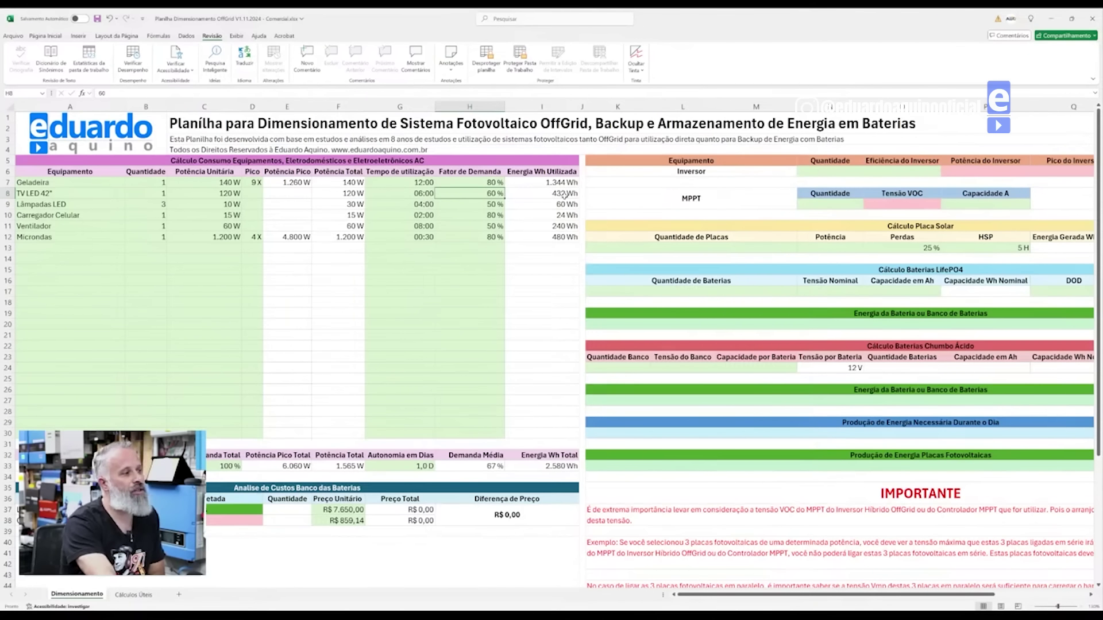
{"action": "left_click", "coordinate": [116, 208]}
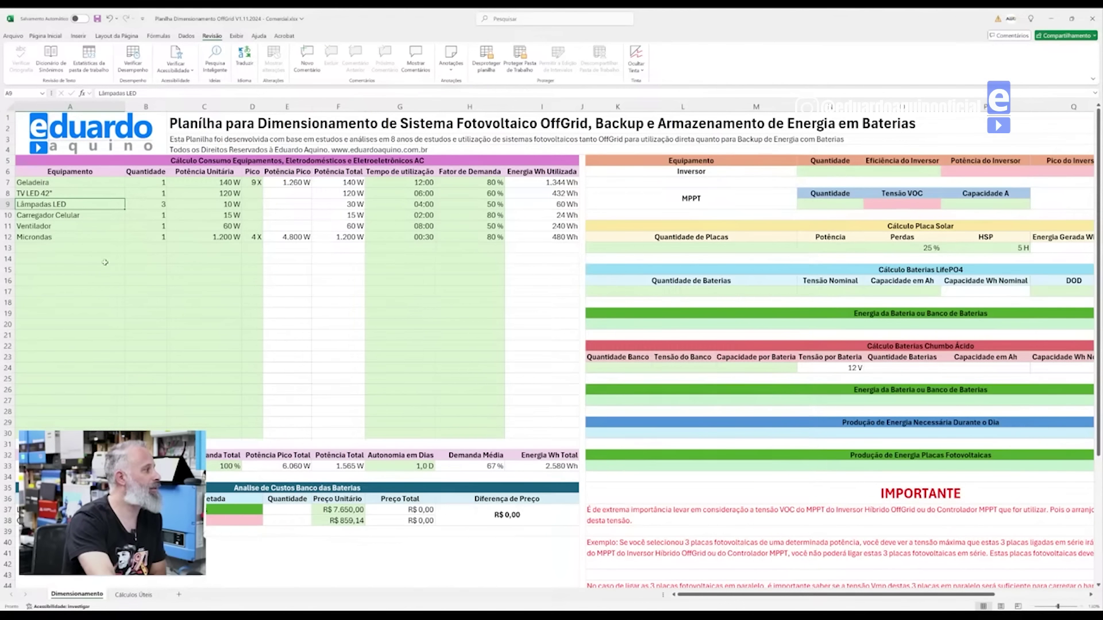
- Add a Roteador Wi-Fi row below Microndas with quantity 1 and a unit power of 25 W
{"action": "left_click", "coordinate": [35, 250]}
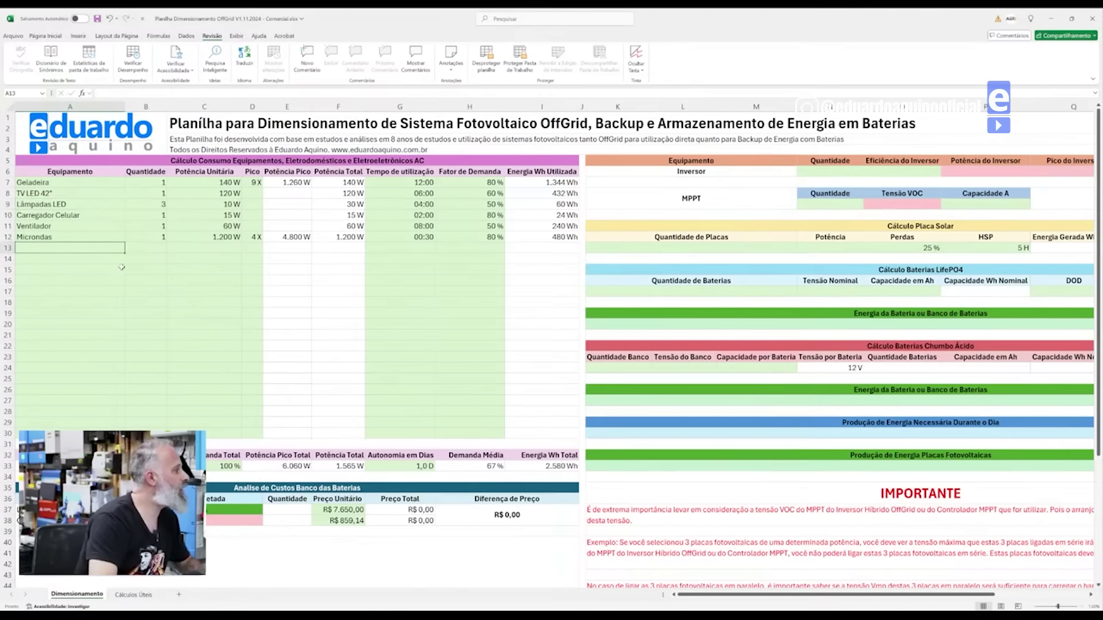
{"action": "type", "text": "Roteador Wi-Fi"}
{"action": "key", "text": "Tab"}
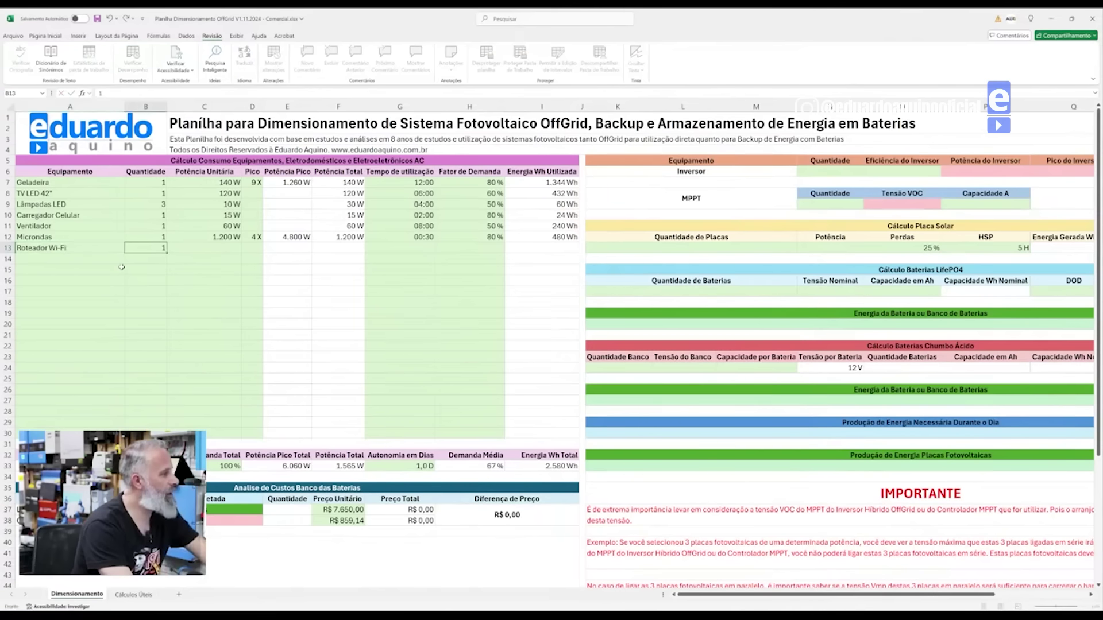
{"action": "type", "text": "1"}
{"action": "key", "text": "Tab"}
{"action": "type", "text": "25"}
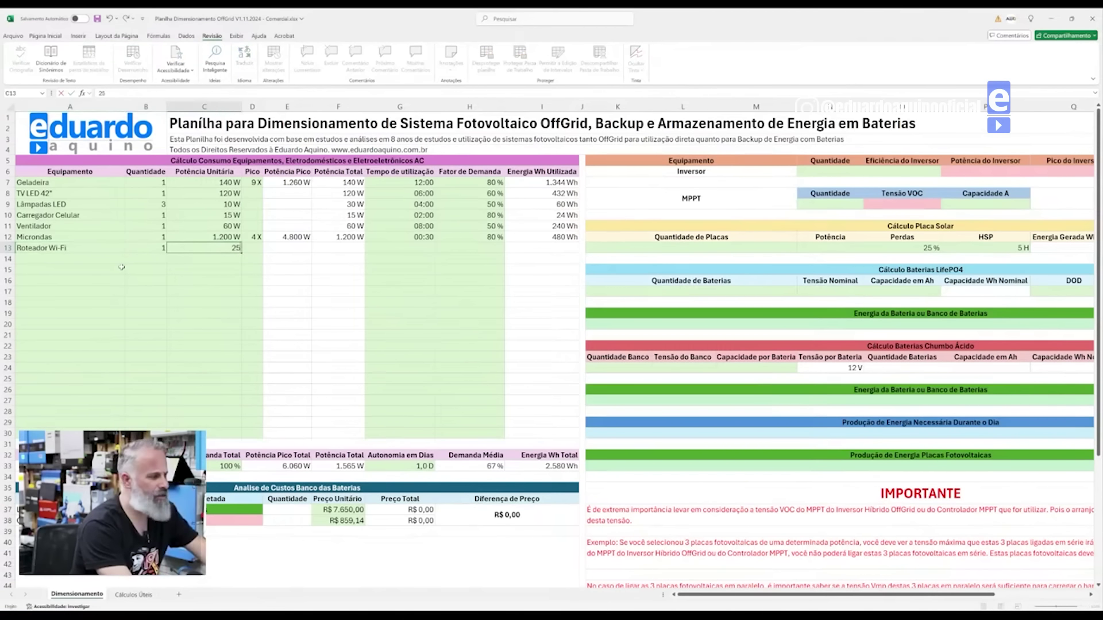
- Enter 24:00 as the Roteador Wi-Fi usage time and 80 % as its demand factor
{"action": "key", "text": "Tab"}
{"action": "key", "text": "Tab"}
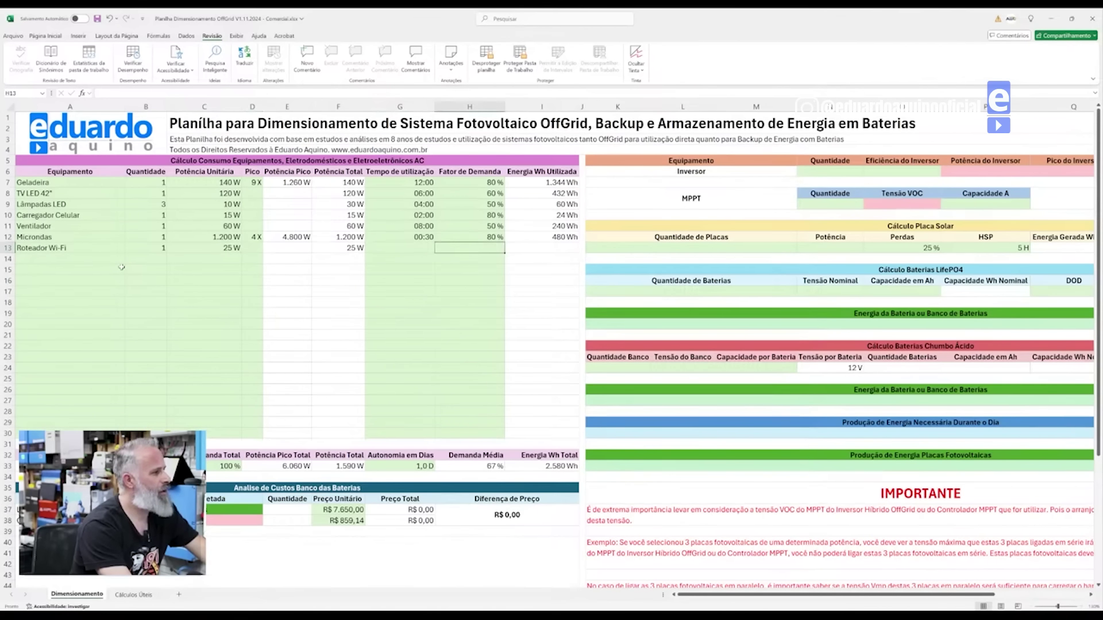
{"action": "type", "text": "24:00"}
{"action": "key", "text": "Return"}
{"action": "left_click", "coordinate": [475, 248]}
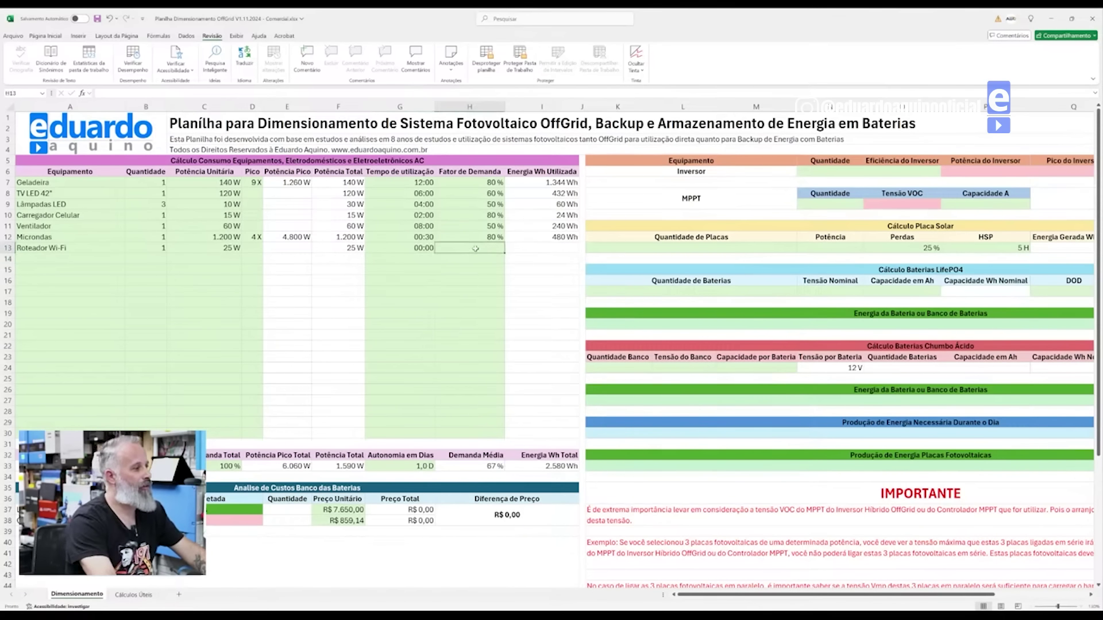
{"action": "type", "text": "80"}
{"action": "key", "text": "Return"}
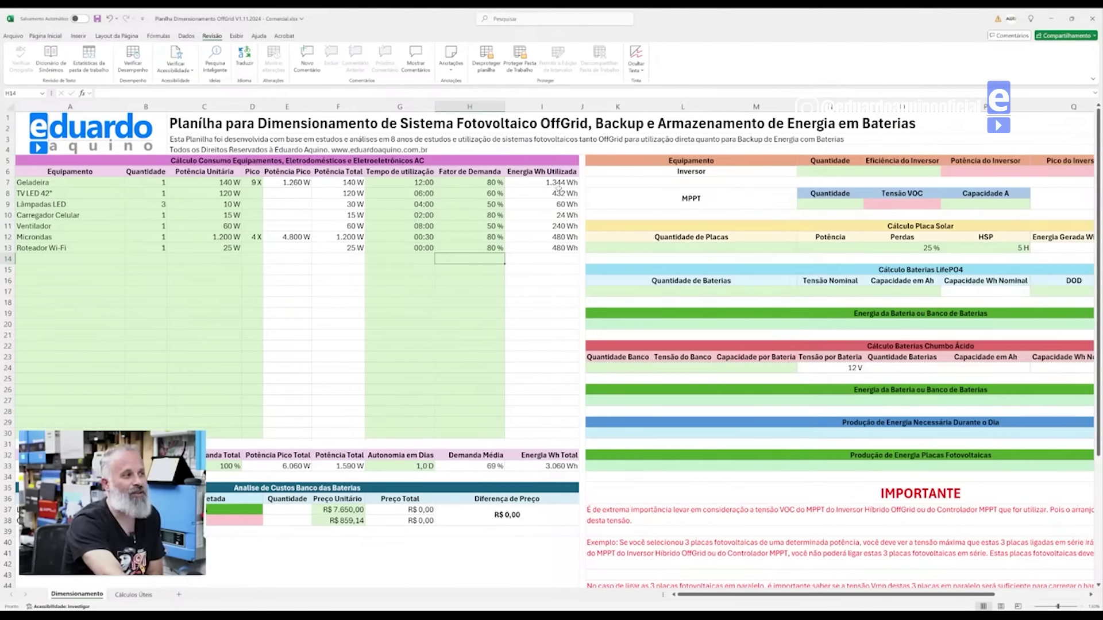
- Review the listed appliances with their quantities and powers, the total demand, the autonomy in days and the demand factors
{"action": "left_click_drag", "start_coordinate": [71, 182], "coordinate": [196, 248]}
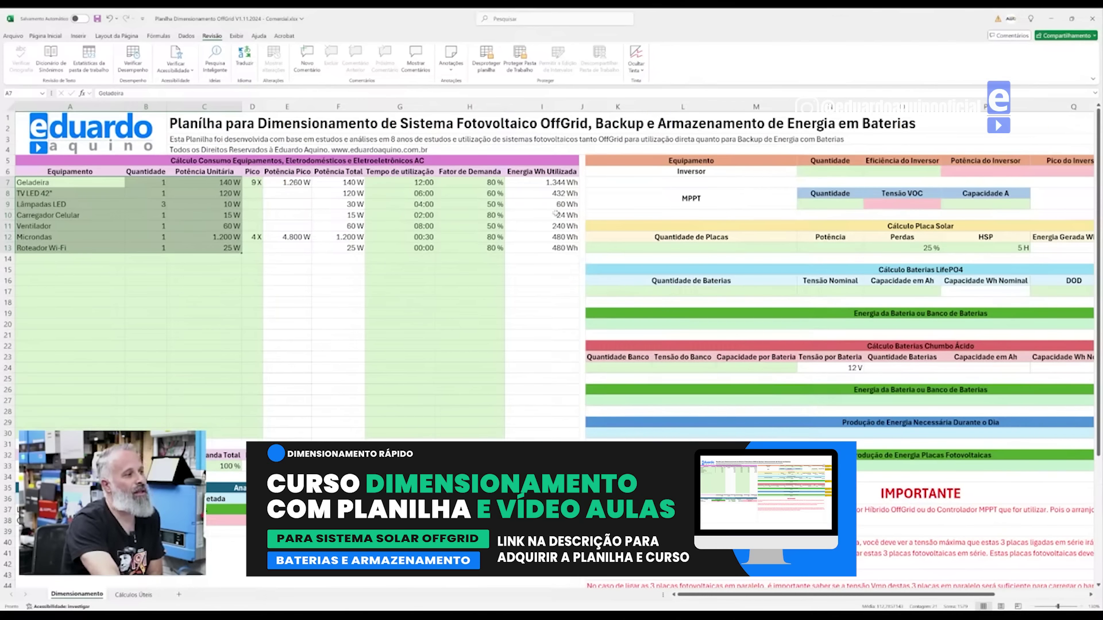
{"action": "left_click", "coordinate": [212, 466]}
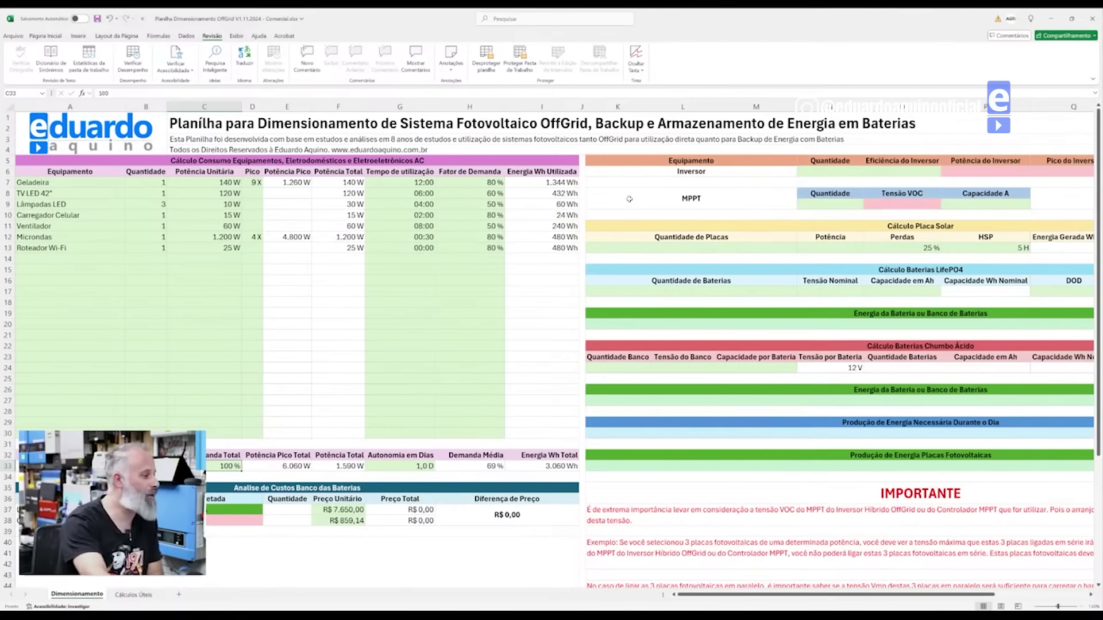
{"action": "left_click", "coordinate": [416, 467]}
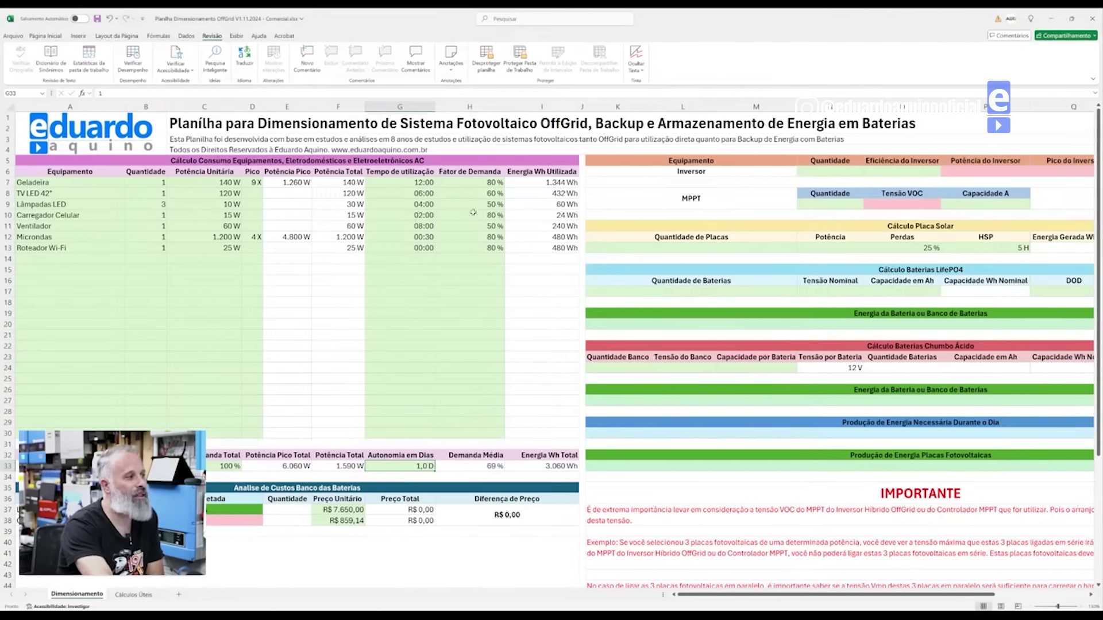
{"action": "left_click_drag", "start_coordinate": [482, 182], "coordinate": [489, 246]}
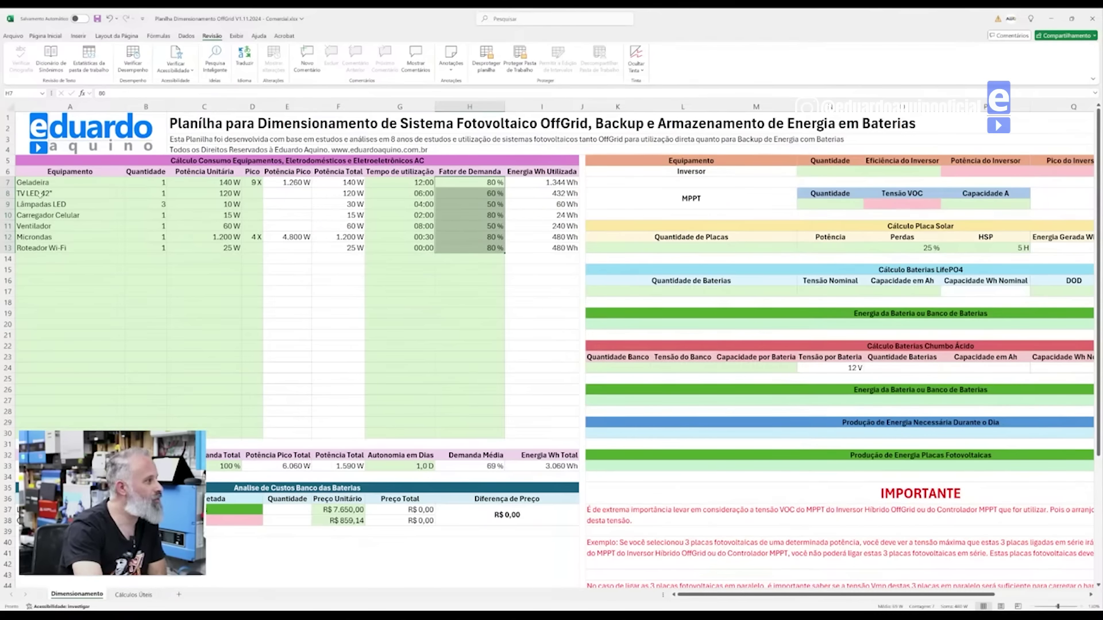
{"action": "left_click_drag", "start_coordinate": [39, 182], "coordinate": [69, 248]}
{"action": "left_click", "coordinate": [77, 260]}
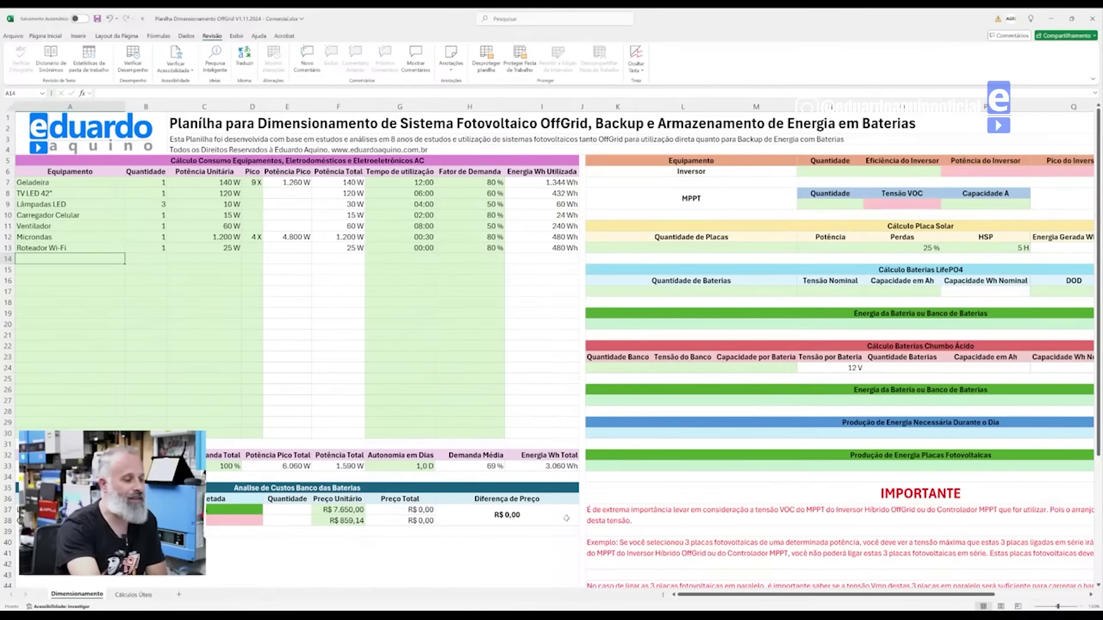
- Set the inverter quantity to 1 and the inverter power to 3000 W
{"action": "mouse_move", "coordinate": [695, 595]}
{"action": "left_mouse_down"}
{"action": "mouse_move", "coordinate": [775, 597]}
{"action": "mouse_move", "coordinate": [766, 596]}
{"action": "left_mouse_up"}
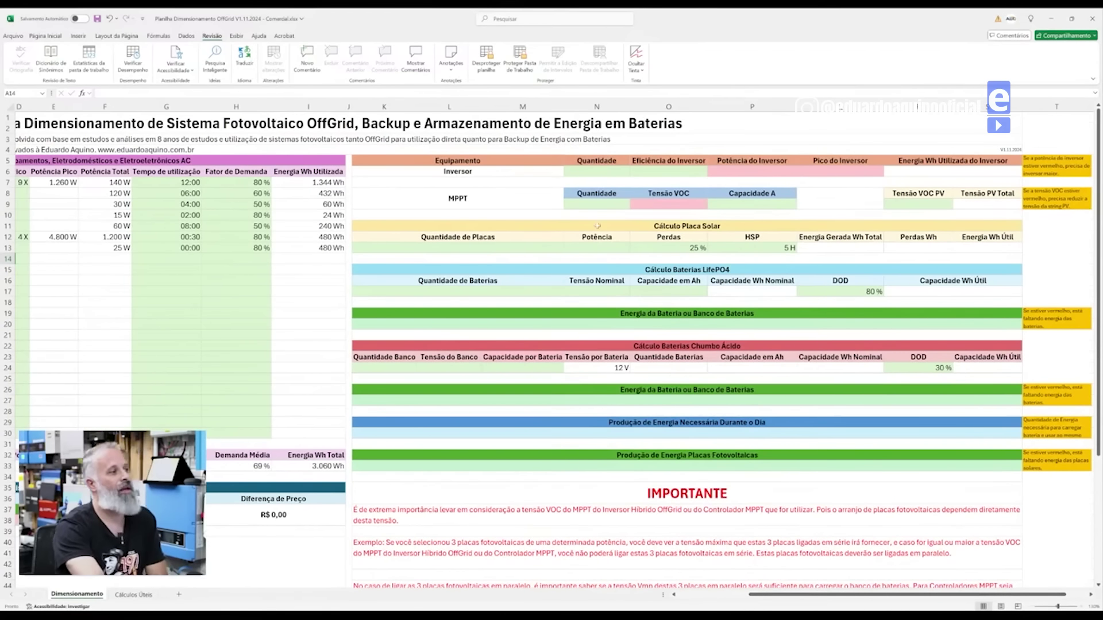
{"action": "left_click", "coordinate": [623, 171]}
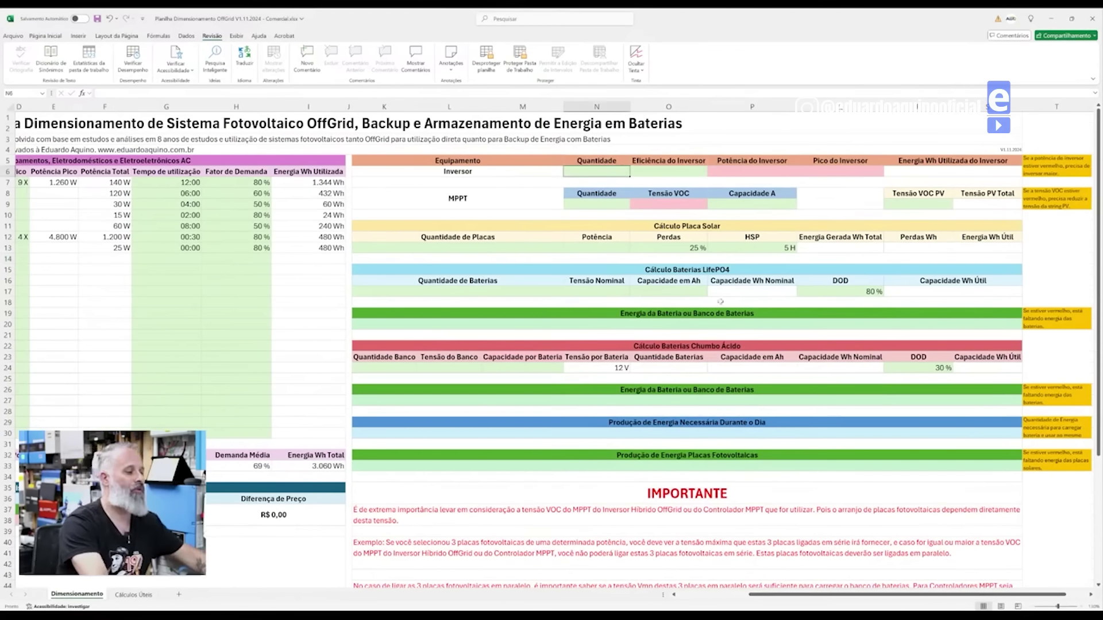
{"action": "type", "text": "1"}
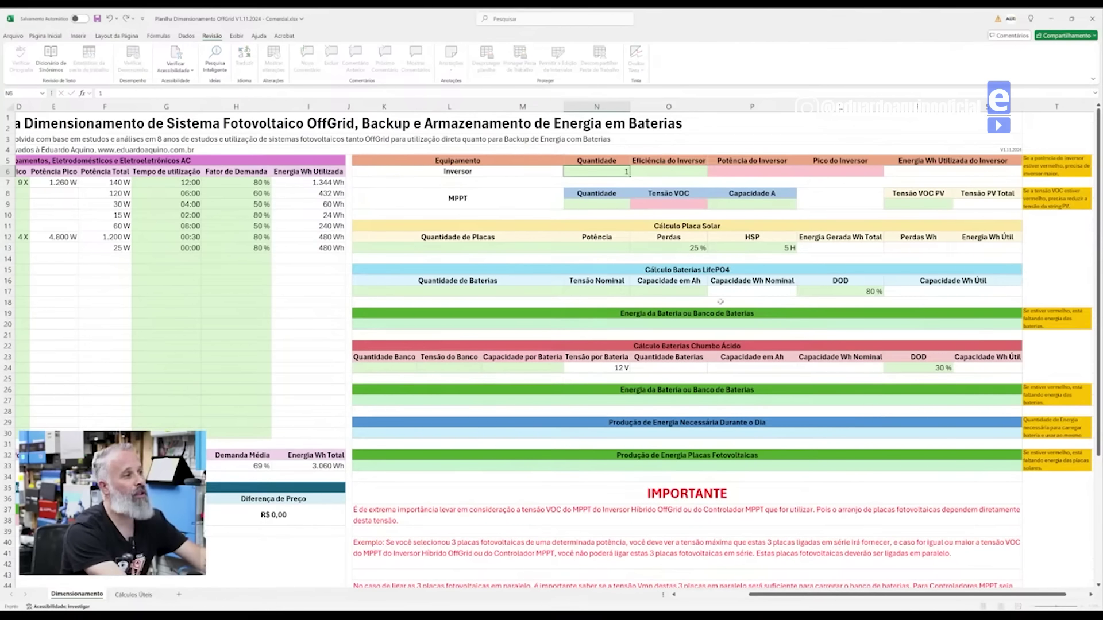
{"action": "key", "text": "Right"}
{"action": "key", "text": "Right"}
{"action": "type", "text": "3000"}
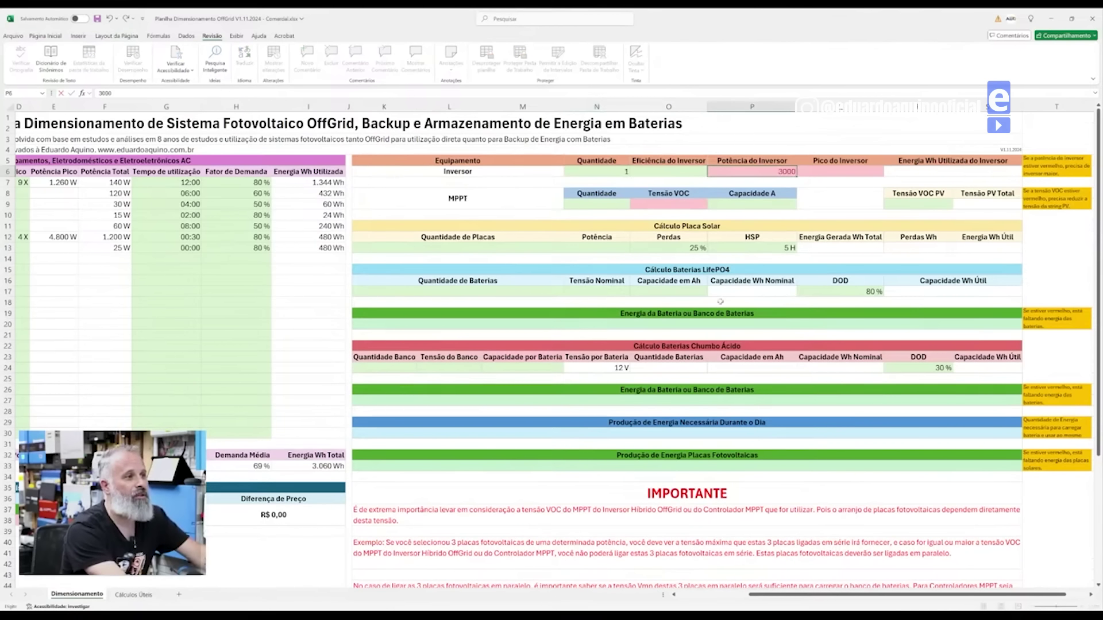
{"action": "key", "text": "Right"}
{"action": "key", "text": "Right"}
{"action": "key", "text": "Right"}
{"action": "key", "text": "Right"}
{"action": "key", "text": "Right"}
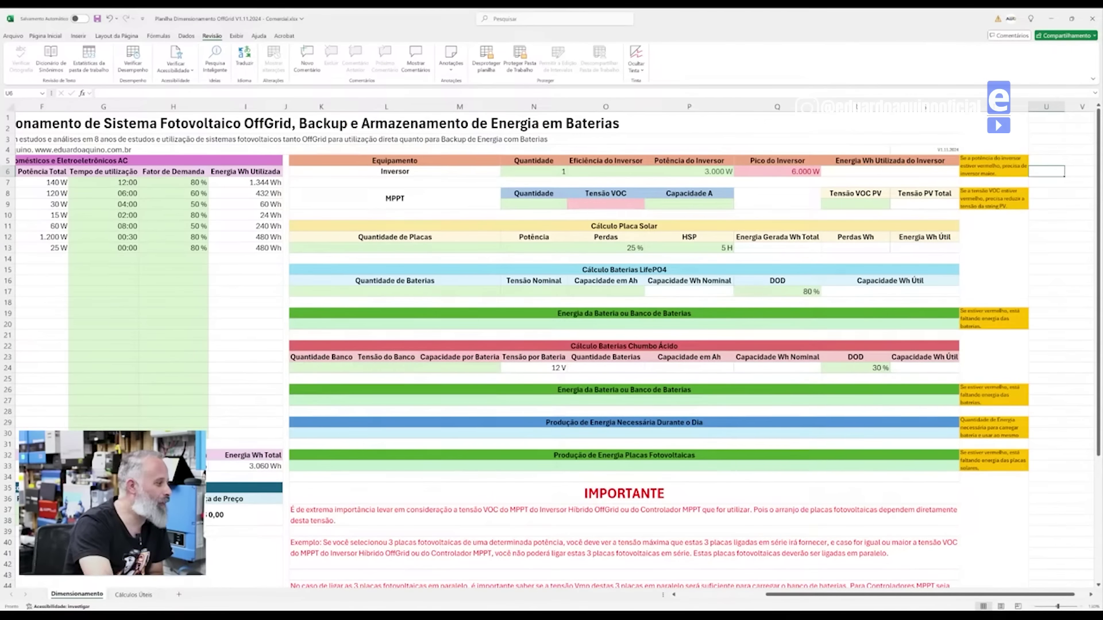
- Try an inverter power of 5000 W
{"action": "left_click_drag", "start_coordinate": [776, 595], "coordinate": [707, 604]}
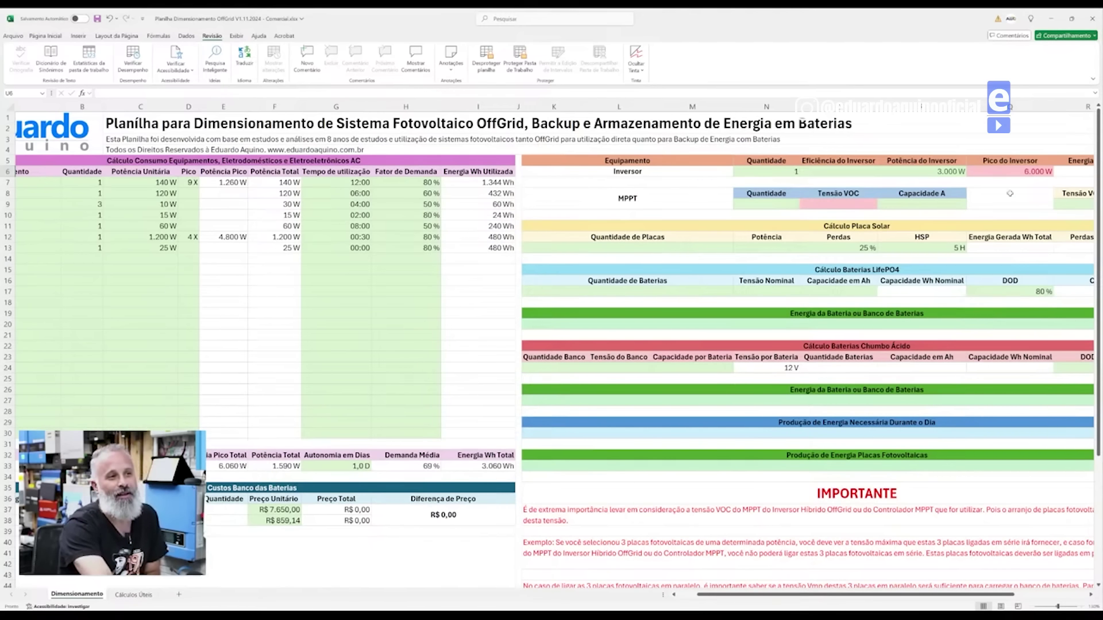
{"action": "left_click_drag", "start_coordinate": [892, 598], "coordinate": [926, 597]}
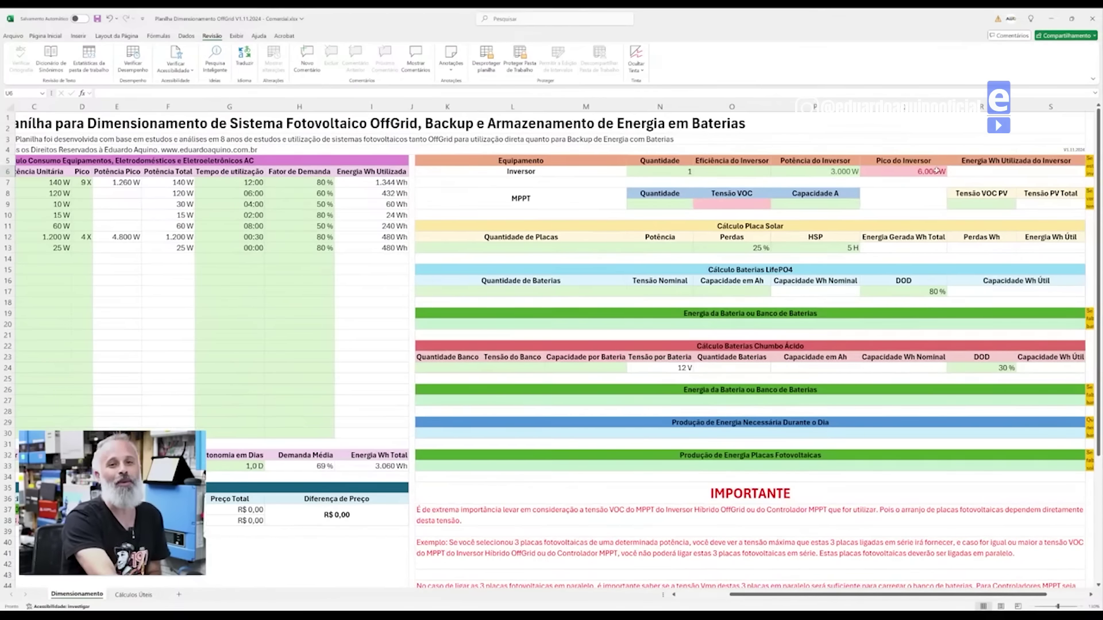
{"action": "left_click", "coordinate": [843, 172]}
{"action": "type", "text": "5000"}
{"action": "key", "text": "Return"}
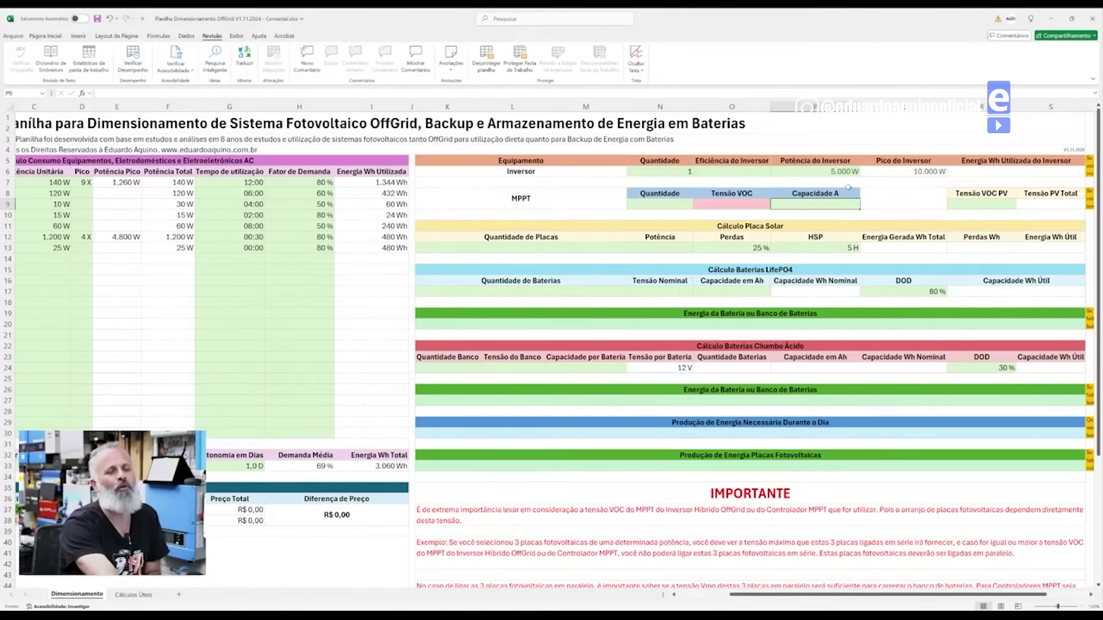
- Set the inverter power back to 3000 W
{"action": "left_click", "coordinate": [837, 173]}
{"action": "type", "text": "3"}
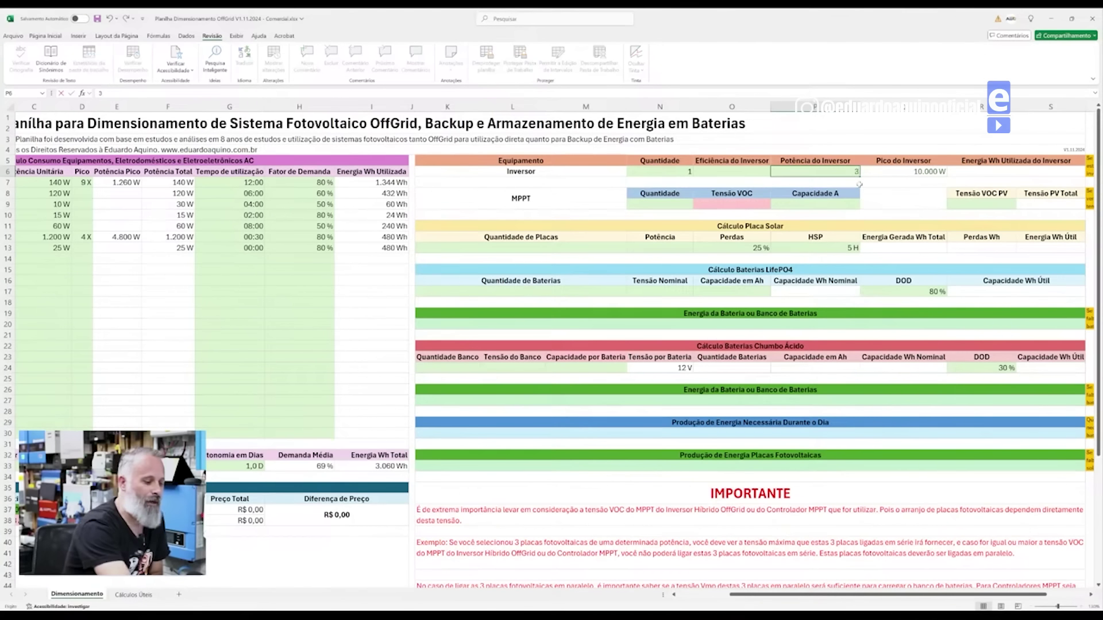
{"action": "type", "text": ".000"}
{"action": "key", "text": "Return"}
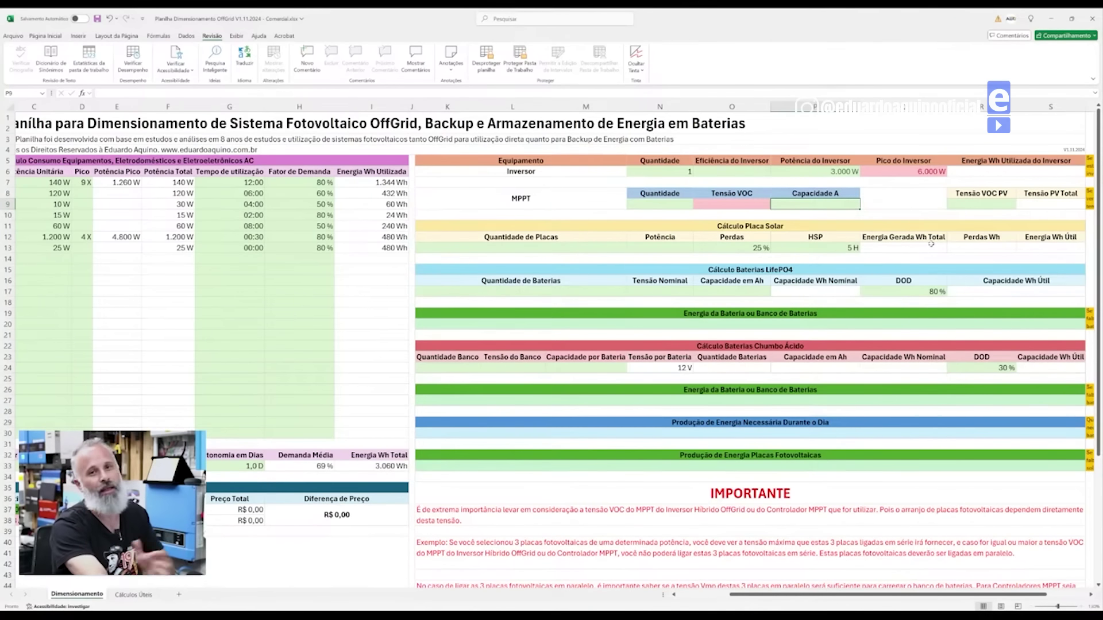
- Set the inverter efficiency to 85 %
{"action": "left_click", "coordinate": [743, 172]}
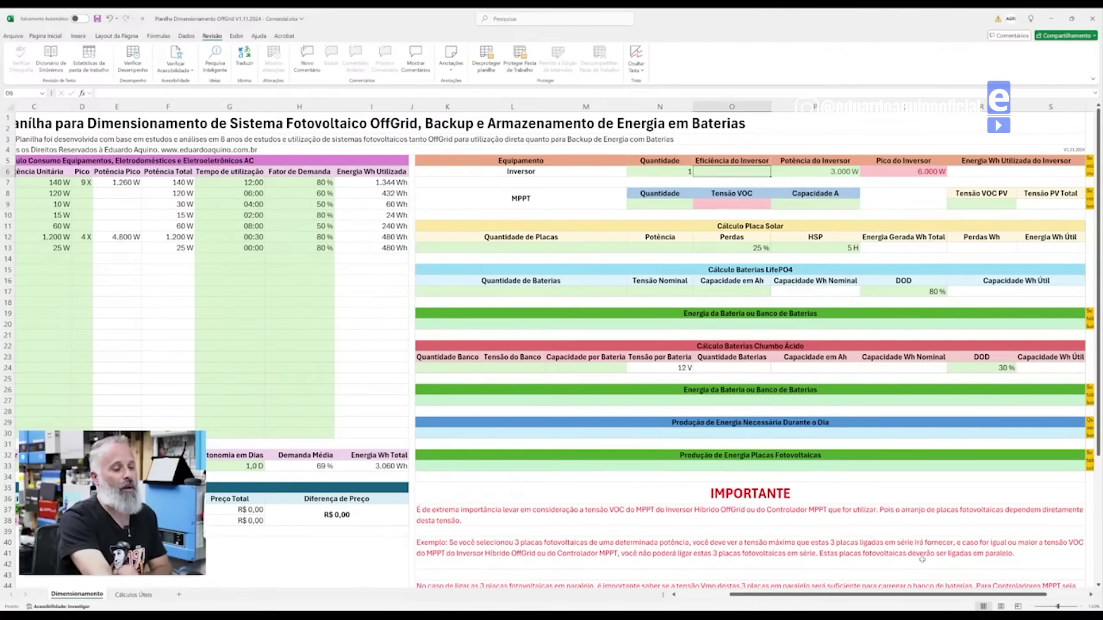
{"action": "left_click_drag", "start_coordinate": [922, 597], "coordinate": [896, 598]}
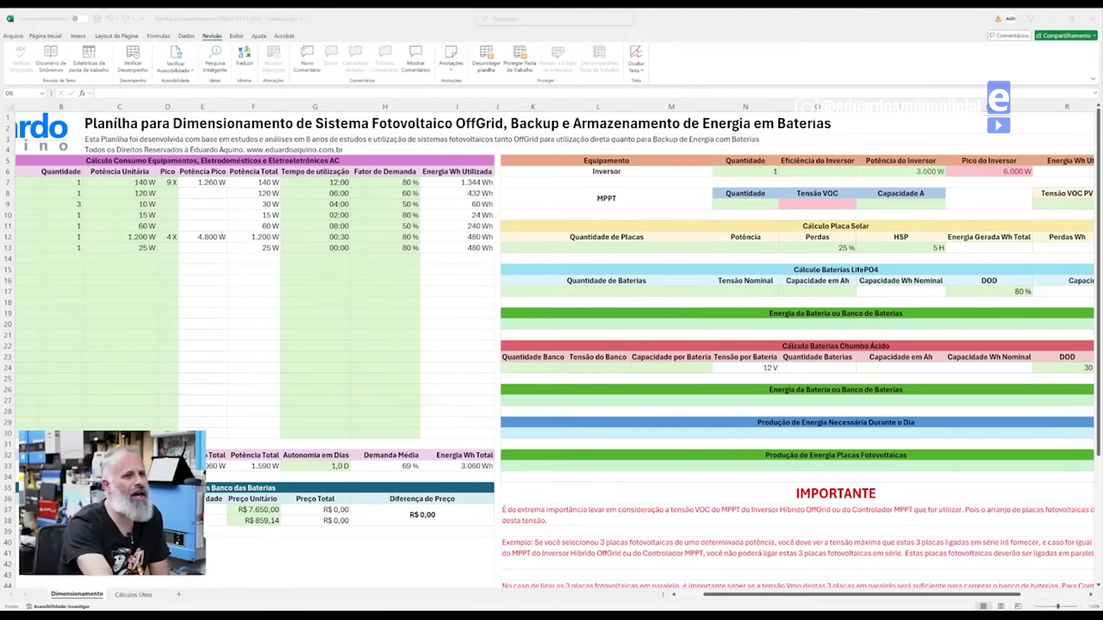
{"action": "key", "text": "alt+Tab"}
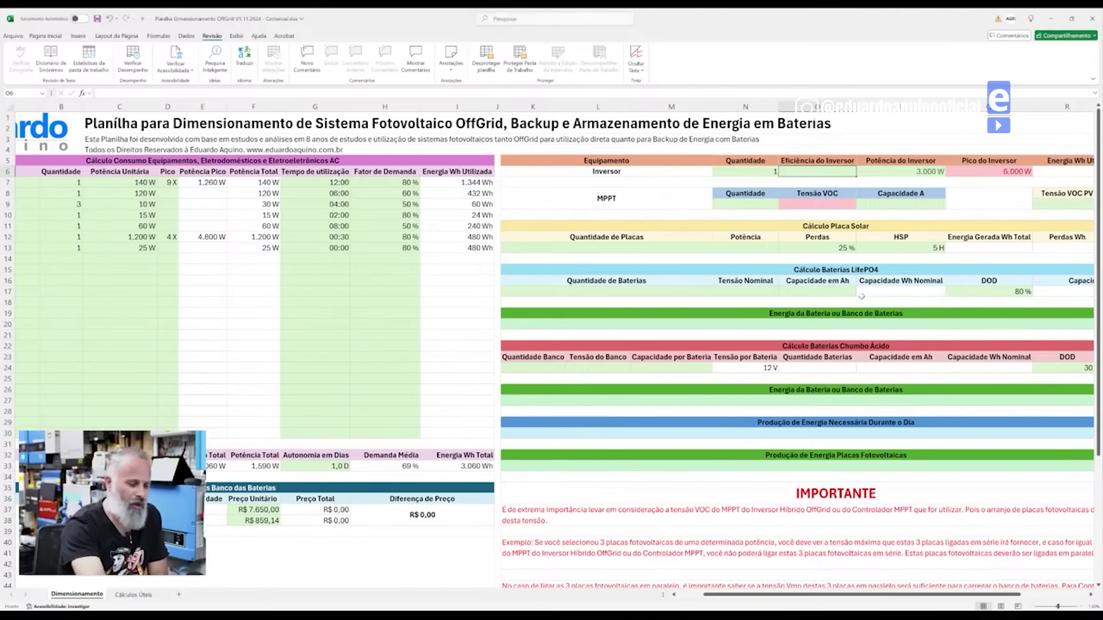
{"action": "type", "text": "85"}
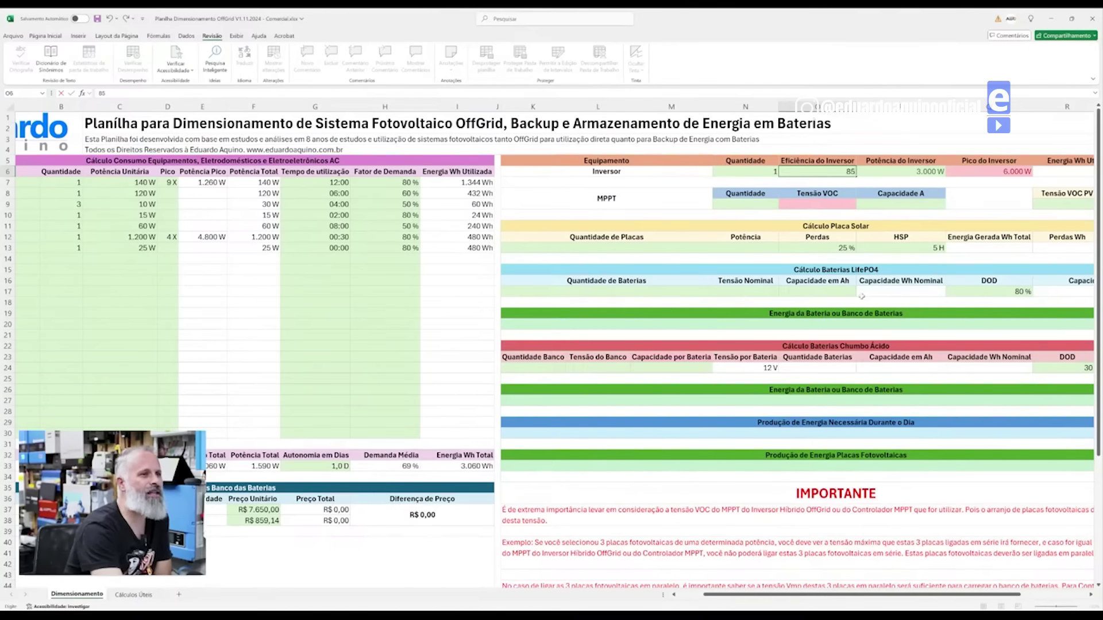
{"action": "key", "text": "Return"}
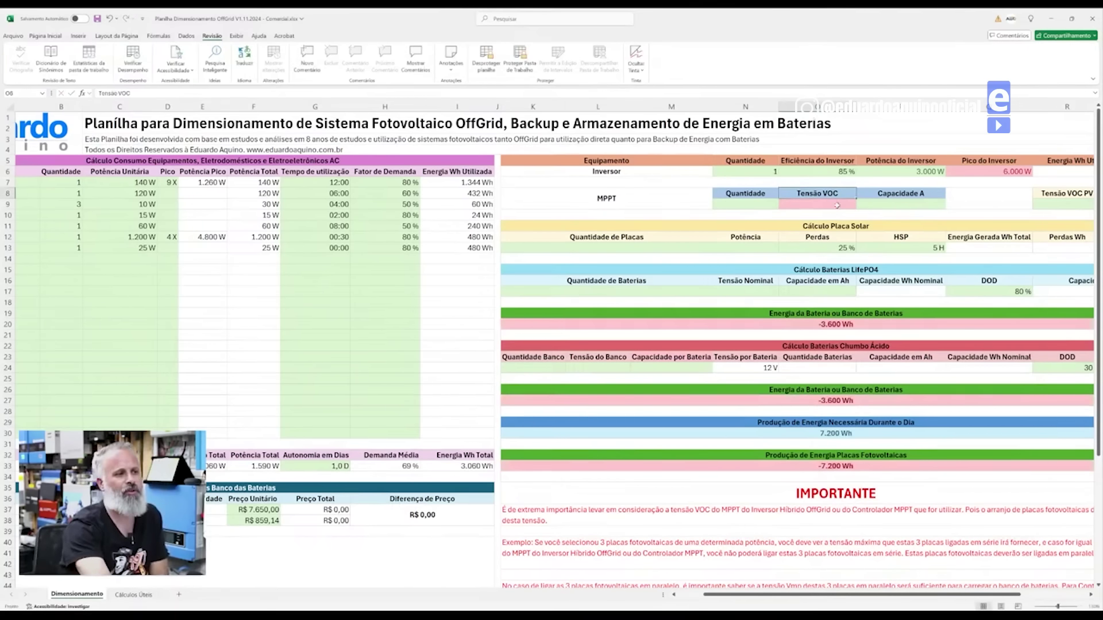
{"action": "left_click", "coordinate": [842, 174]}
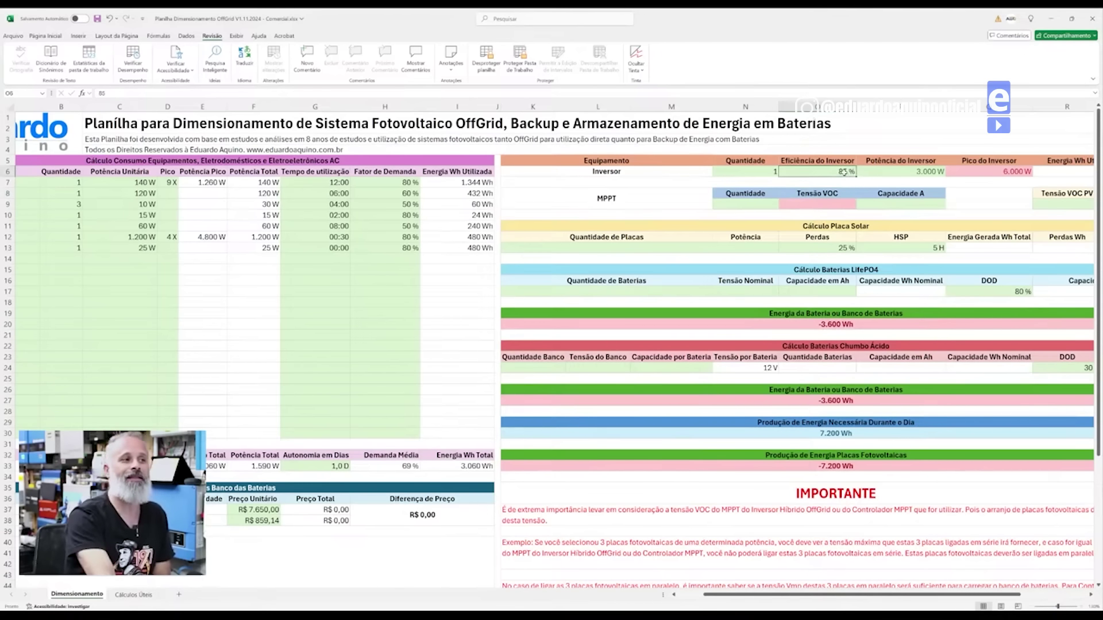
- Set the number of batteries in the LifePO4 battery calculation to 1
{"action": "left_click_drag", "start_coordinate": [862, 595], "coordinate": [911, 595]}
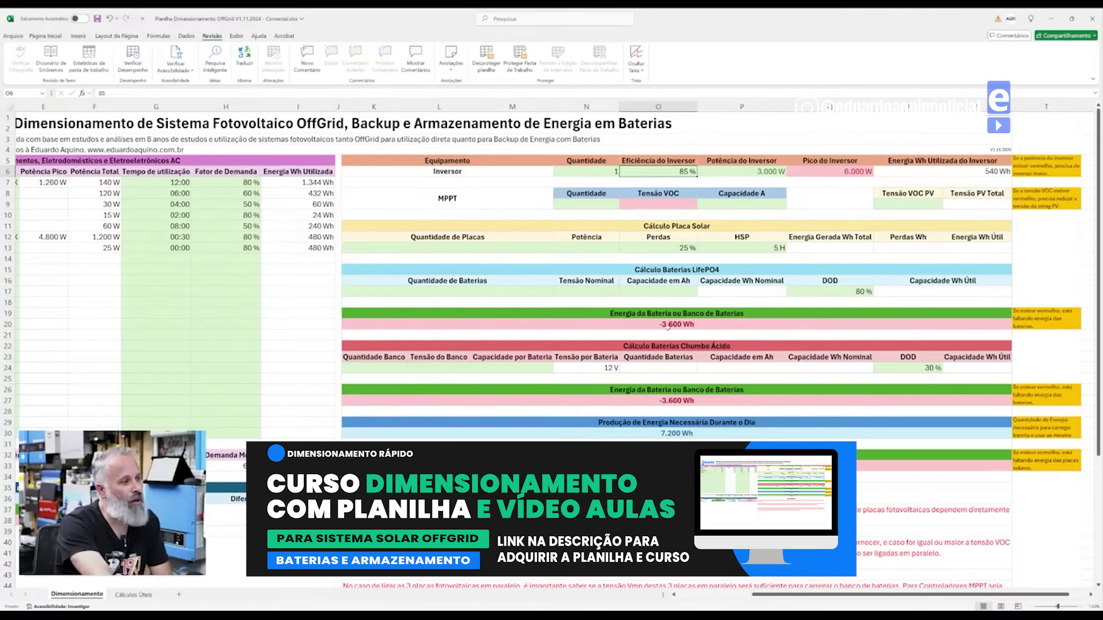
{"action": "scroll", "coordinate": [657, 331], "scroll_direction": "down", "scroll_amount": 1}
{"action": "scroll", "coordinate": [657, 330], "scroll_direction": "down", "scroll_amount": 1}
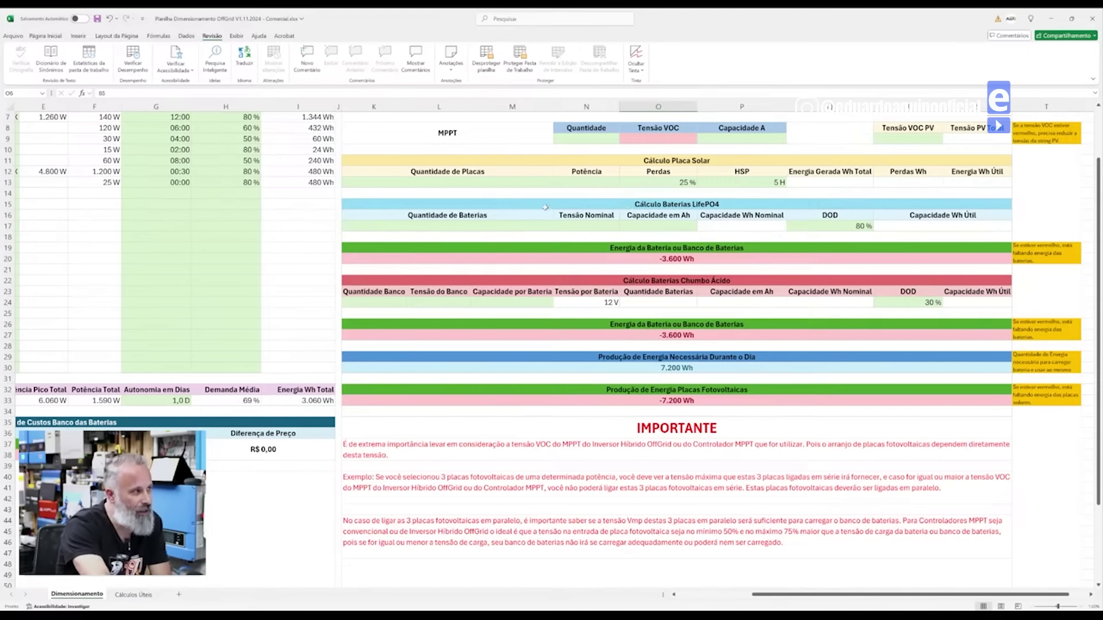
{"action": "left_click_drag", "start_coordinate": [540, 224], "coordinate": [592, 225]}
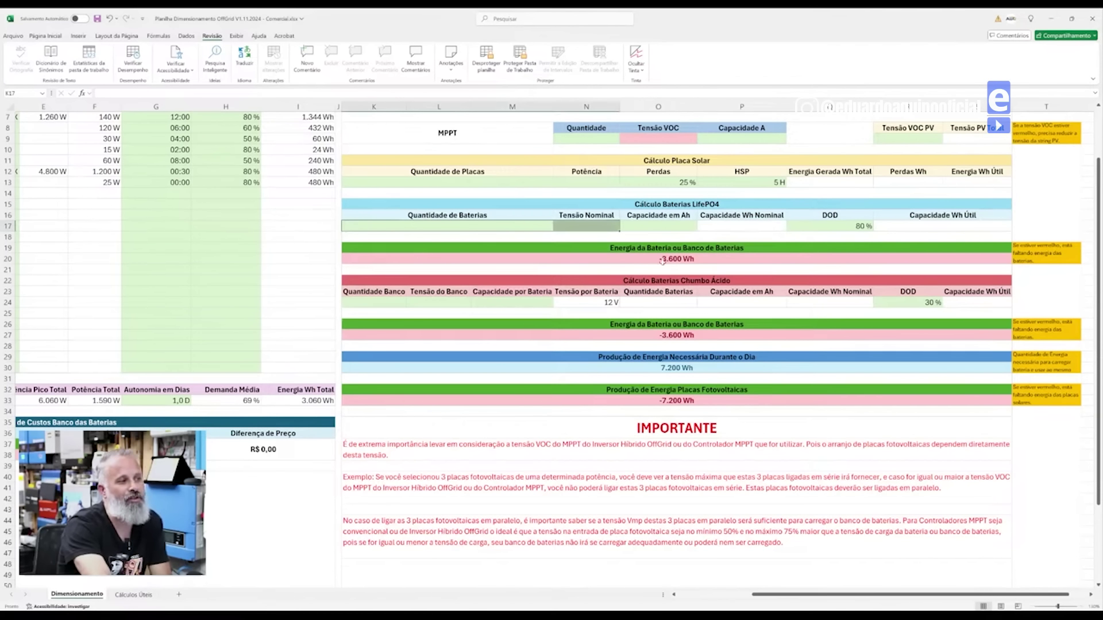
{"action": "key", "text": "shift+Left"}
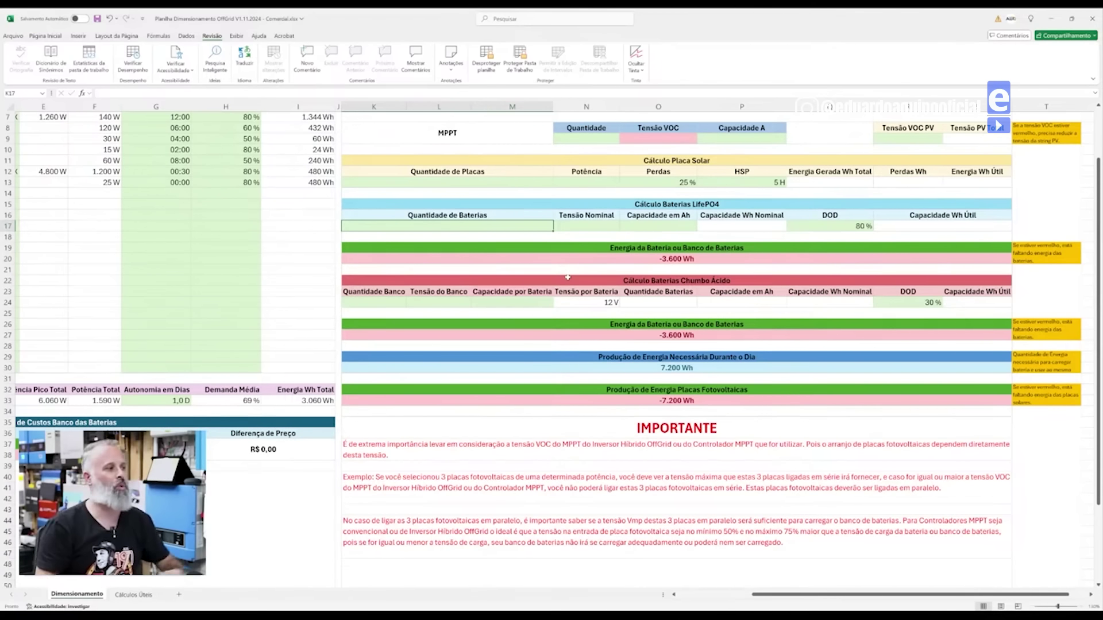
{"action": "type", "text": "1"}
{"action": "key", "text": "Tab"}
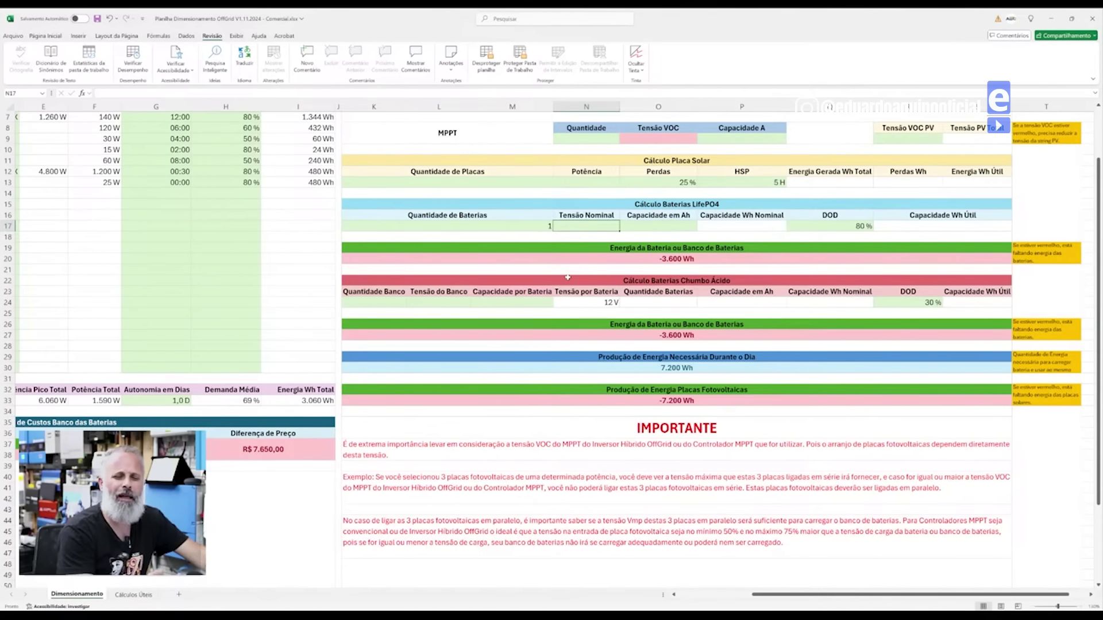
- Set the LifePO4 battery's nominal voltage to 51,2 V and its capacity to 100 Ah
{"action": "type", "text": "51"}
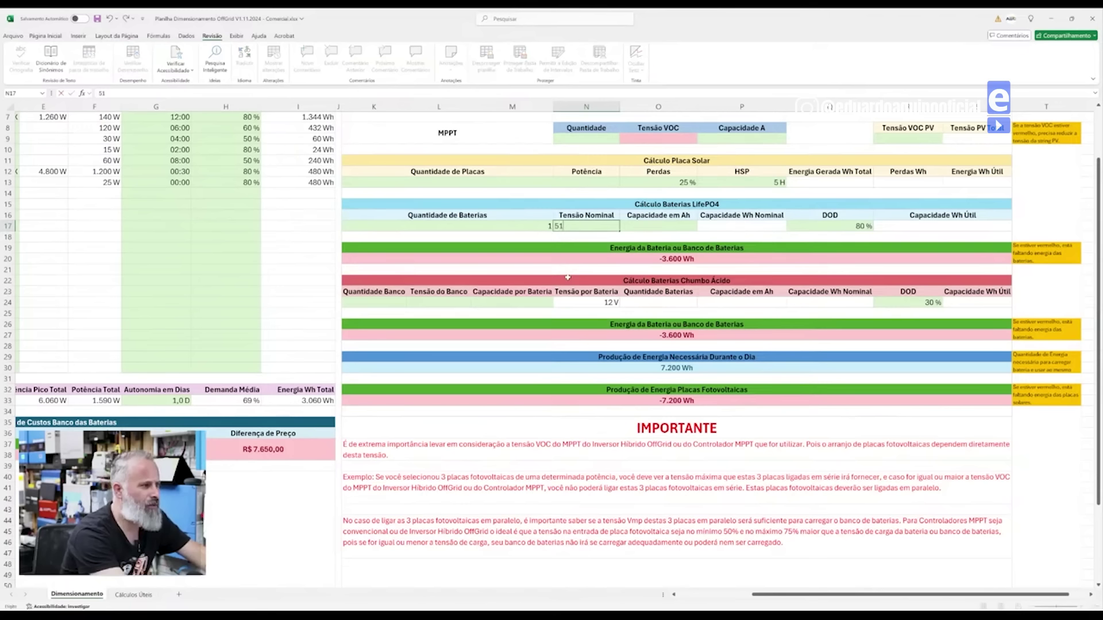
{"action": "type", "text": ",2"}
{"action": "key", "text": "Tab"}
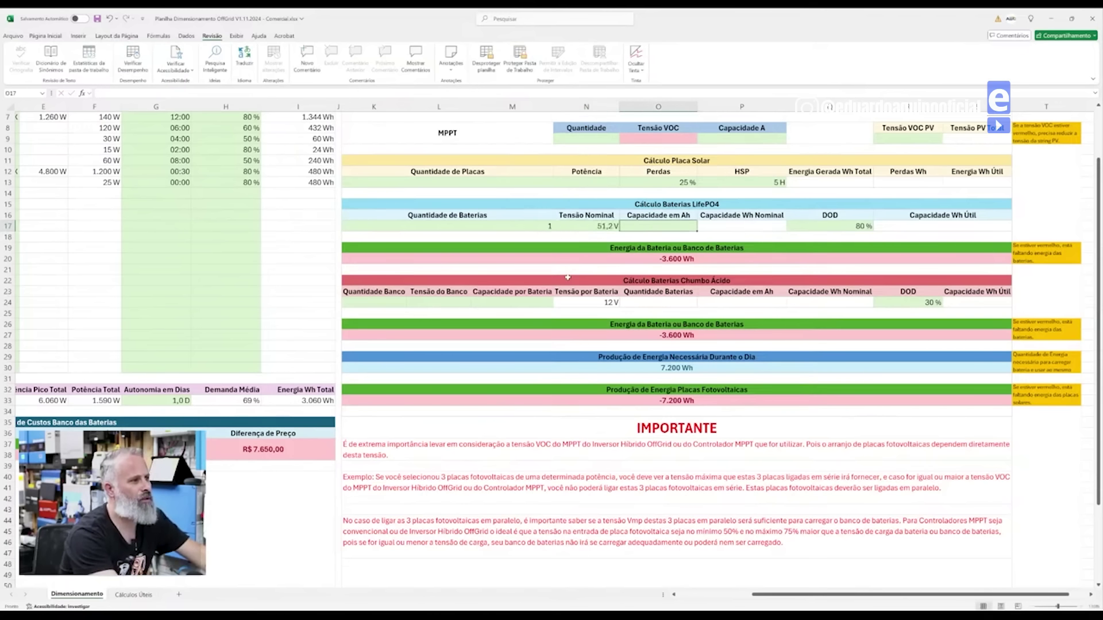
{"action": "type", "text": "10"}
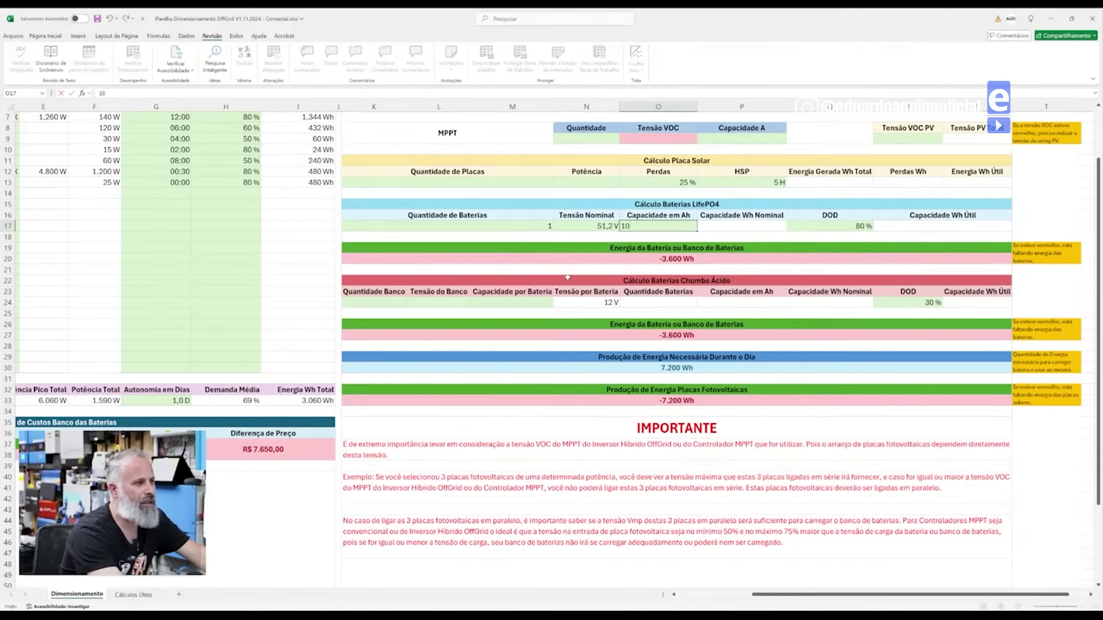
{"action": "type", "text": "00"}
{"action": "key", "text": "BackSpace"}
{"action": "key", "text": "Tab"}
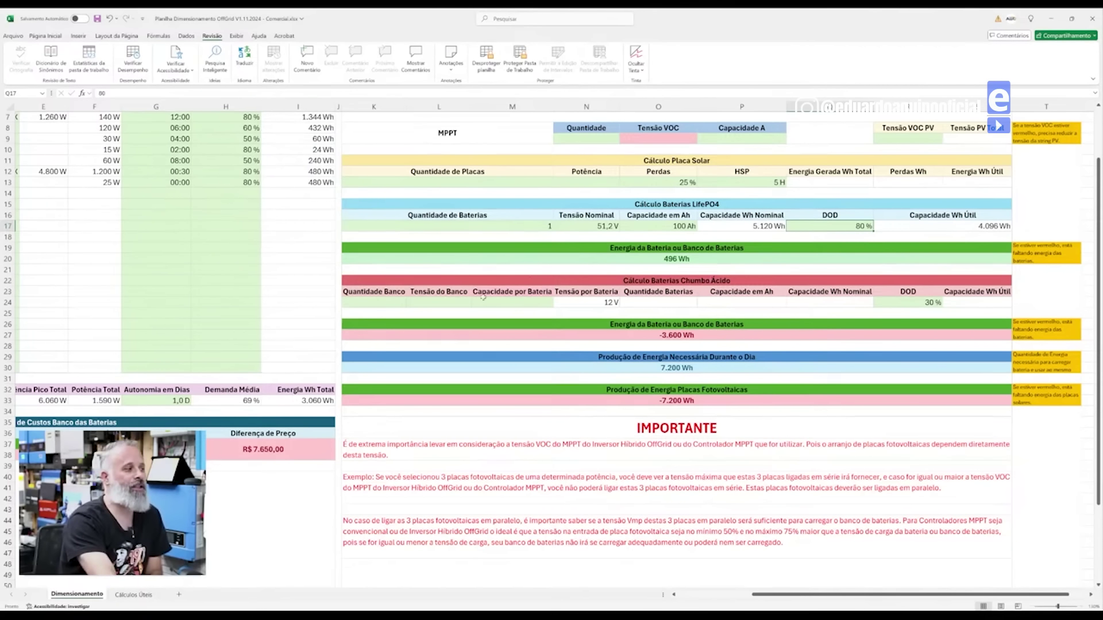
- Try a DOD of 90 % in the LifePO4 battery calculation
{"action": "left_click", "coordinate": [509, 227]}
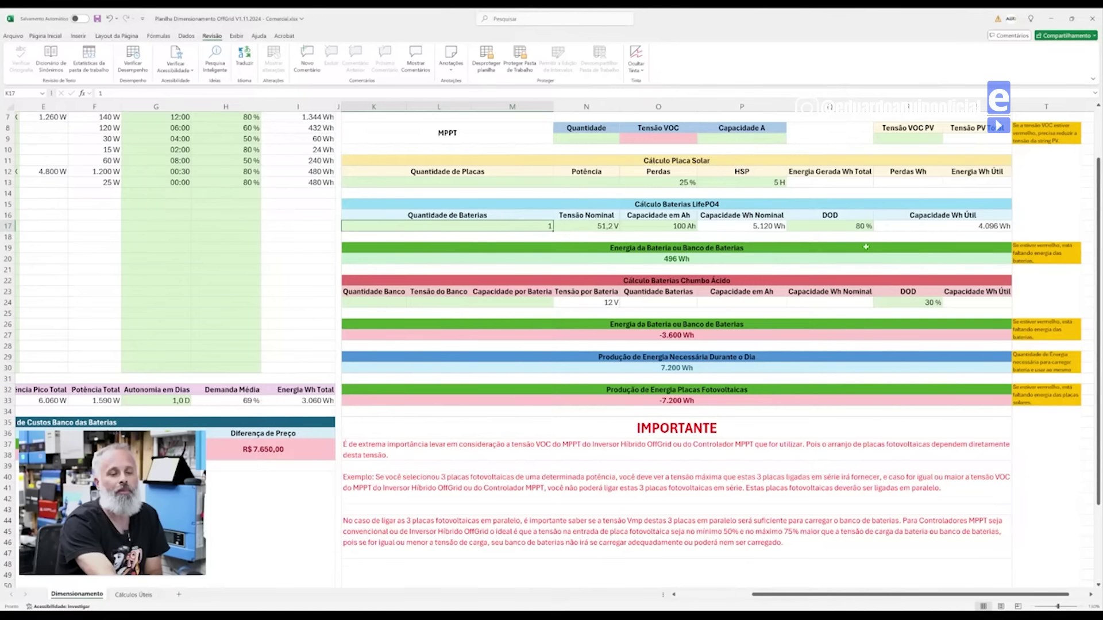
{"action": "left_click", "coordinate": [855, 228]}
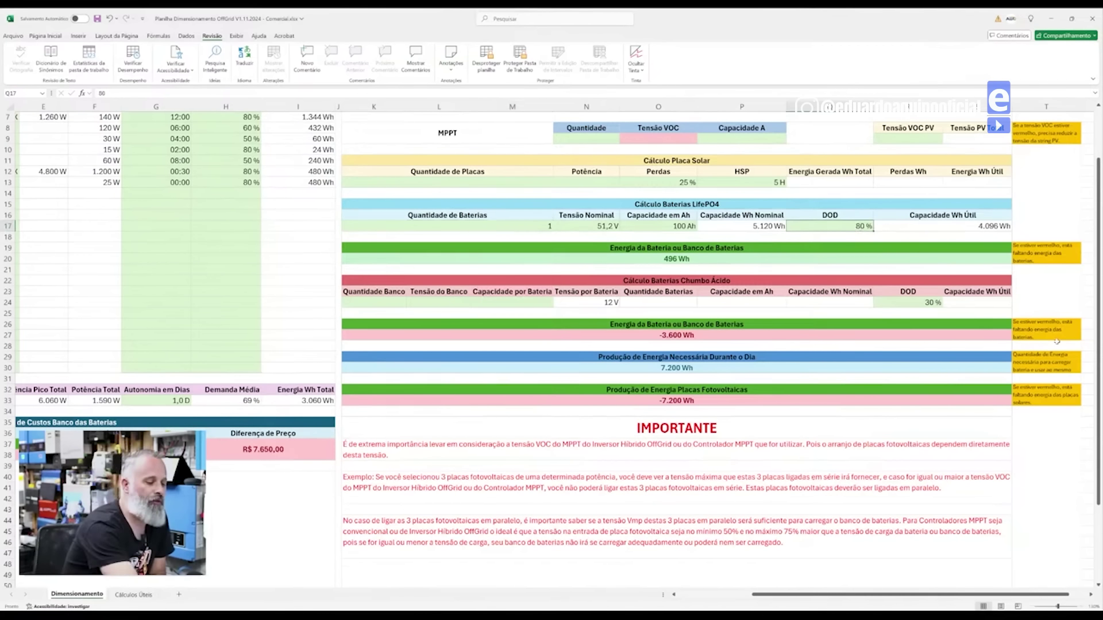
{"action": "type", "text": "90"}
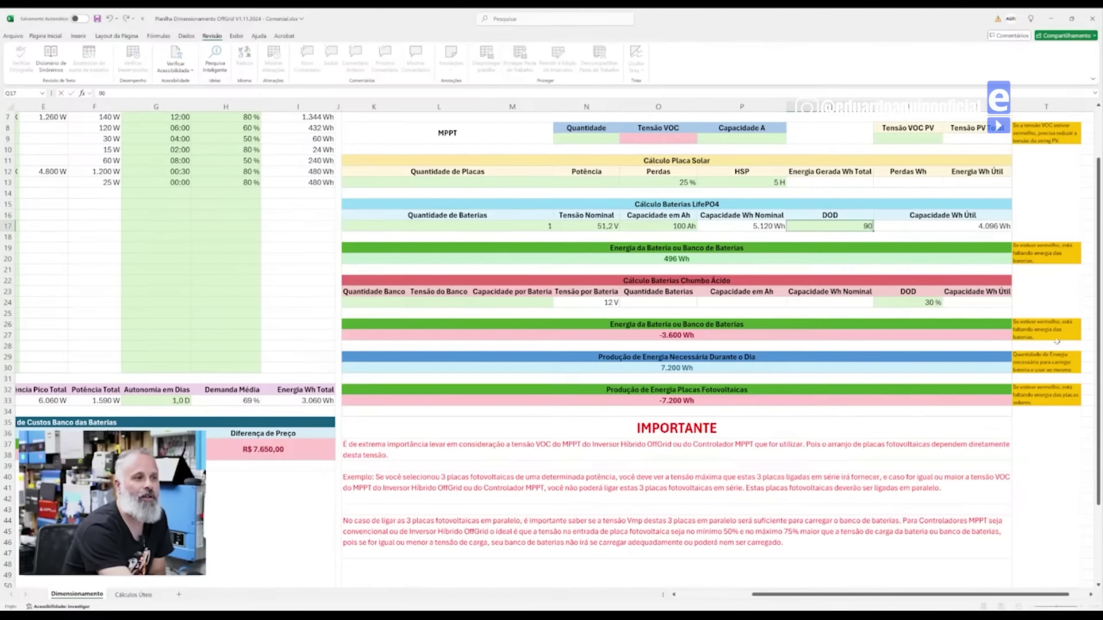
{"action": "key", "text": "Return"}
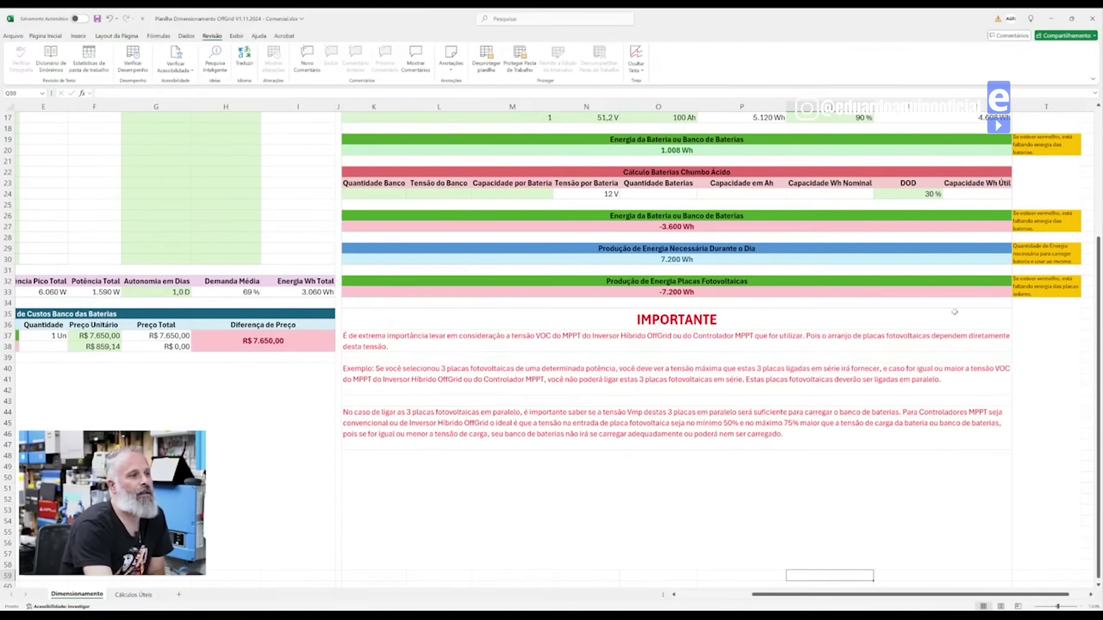
- Set the DOD in the LifePO4 battery calculation back to 80 %
{"action": "scroll", "coordinate": [954, 311], "scroll_direction": "up", "scroll_amount": 3}
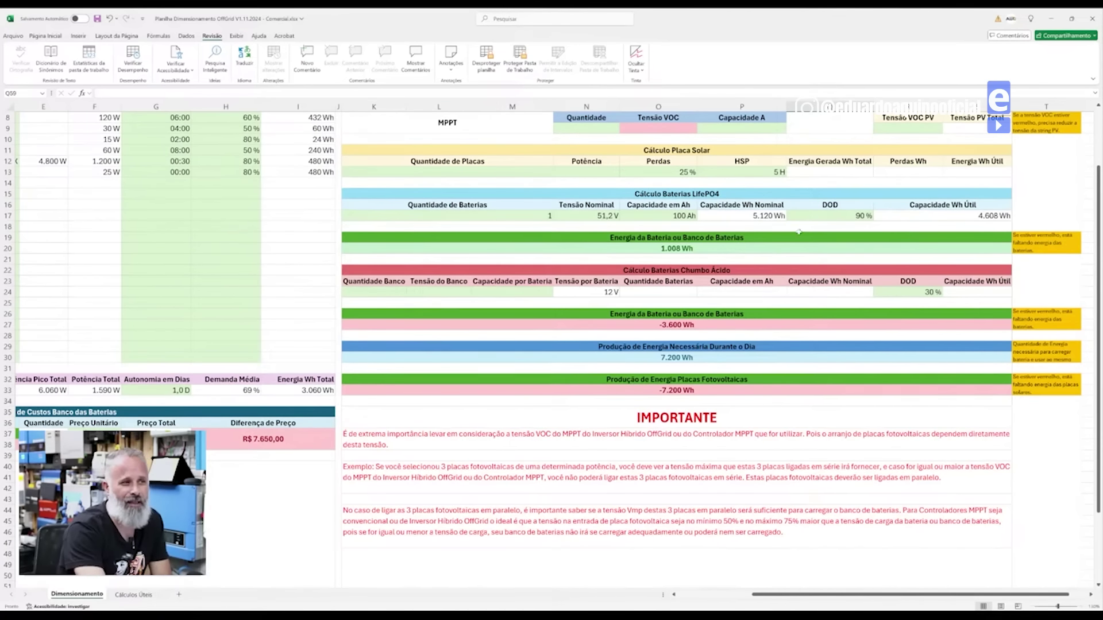
{"action": "left_click", "coordinate": [829, 216]}
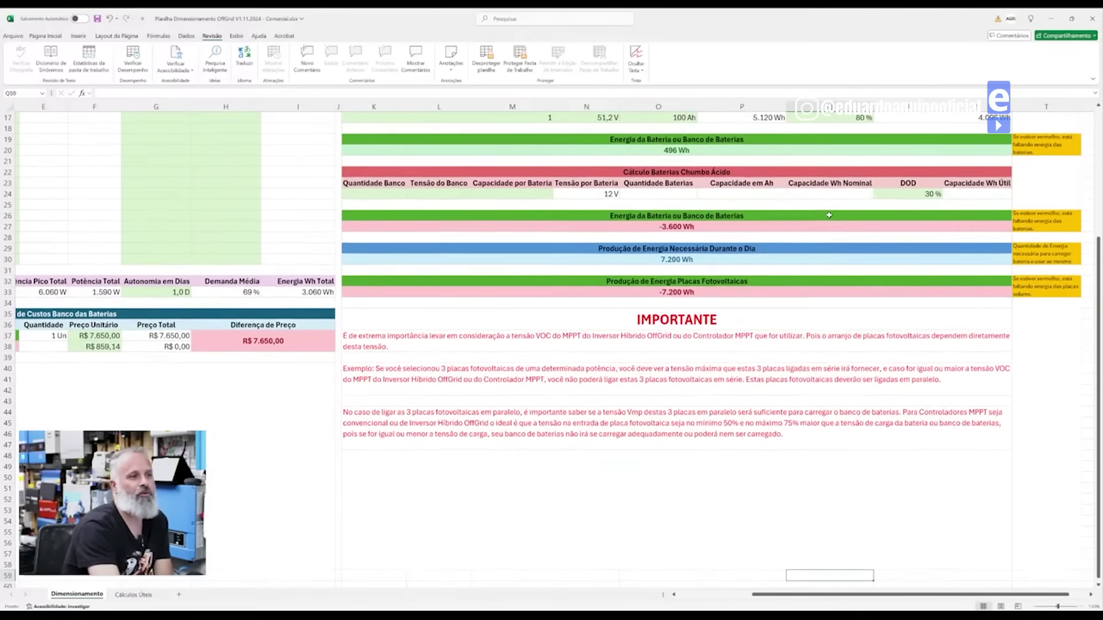
{"action": "scroll", "coordinate": [814, 222], "scroll_direction": "up", "scroll_amount": 1}
{"action": "scroll", "coordinate": [814, 221], "scroll_direction": "up", "scroll_amount": 3}
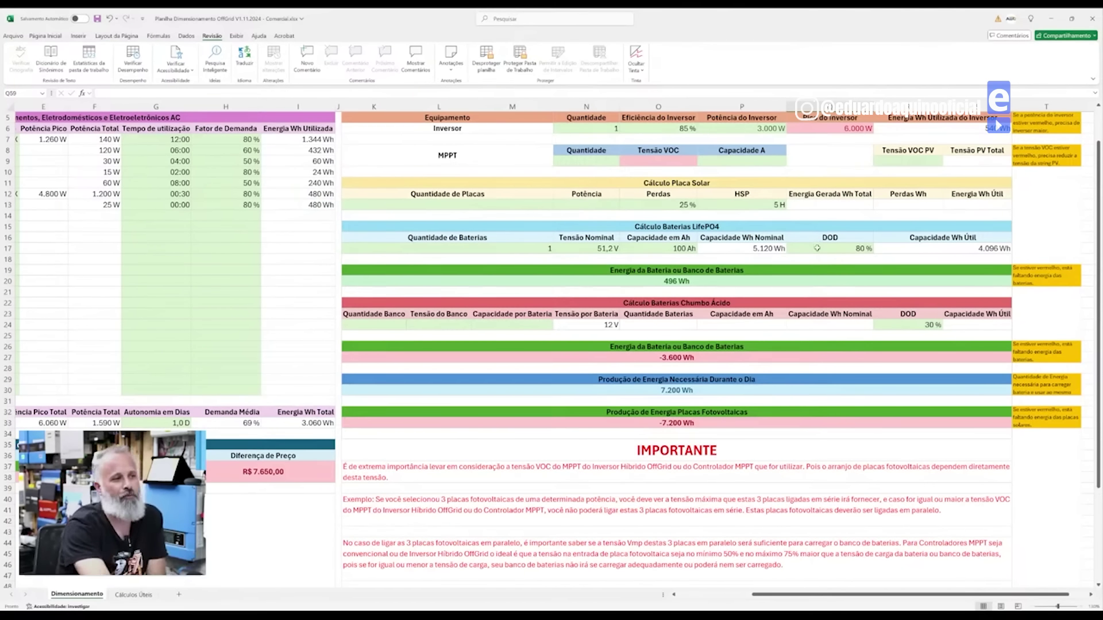
- Set the lead-acid battery calculation to 1 bank with a bank voltage of 48 V
{"action": "left_click", "coordinate": [382, 326]}
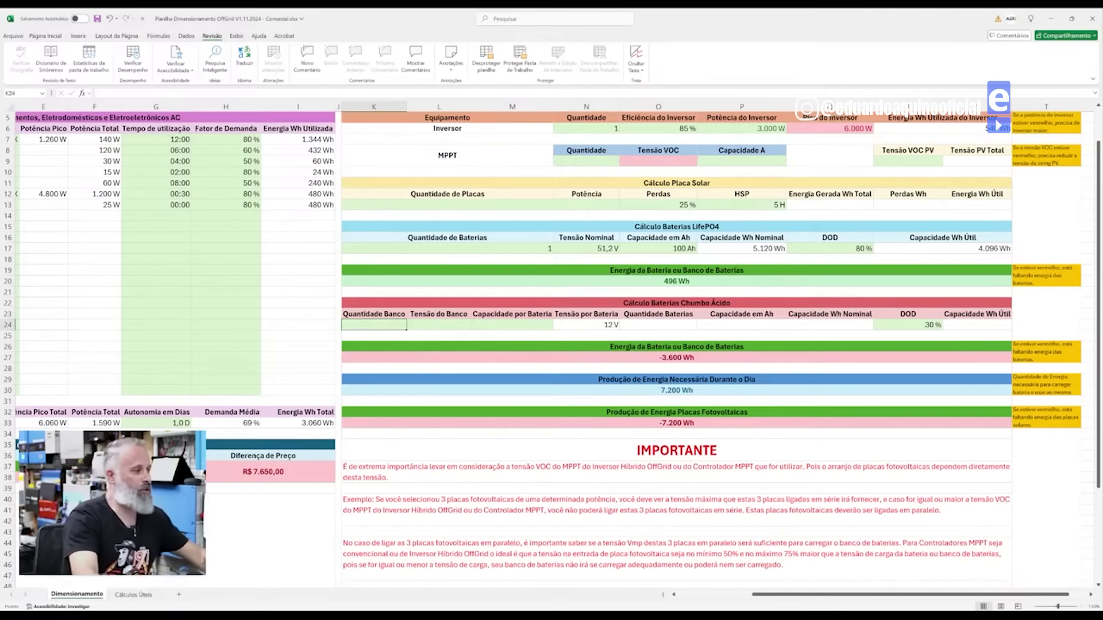
{"action": "type", "text": "1"}
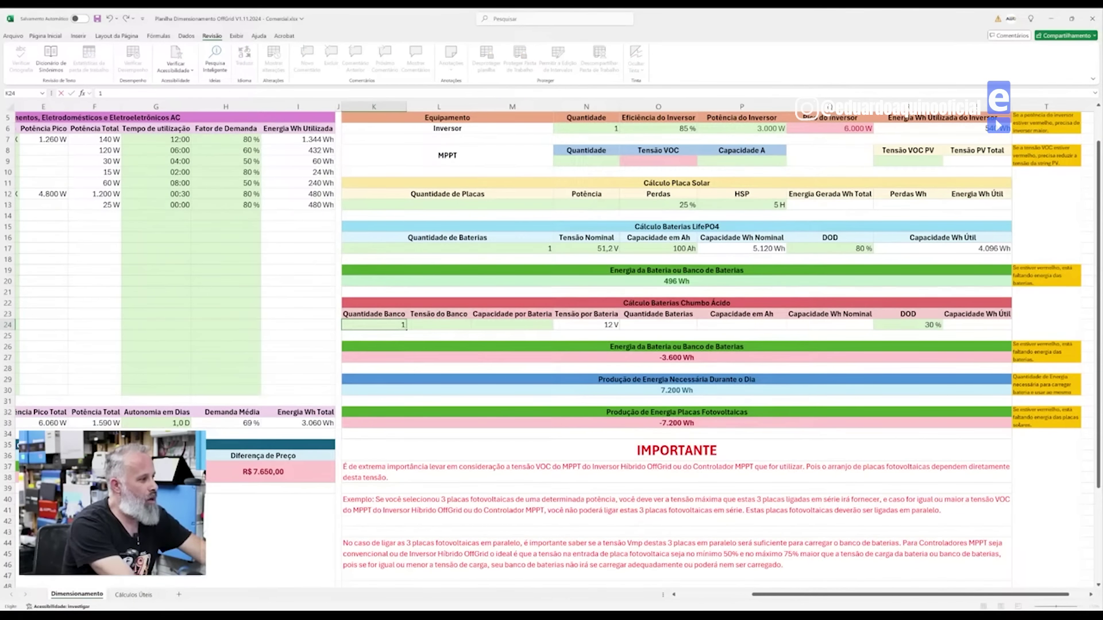
{"action": "left_click", "coordinate": [442, 327]}
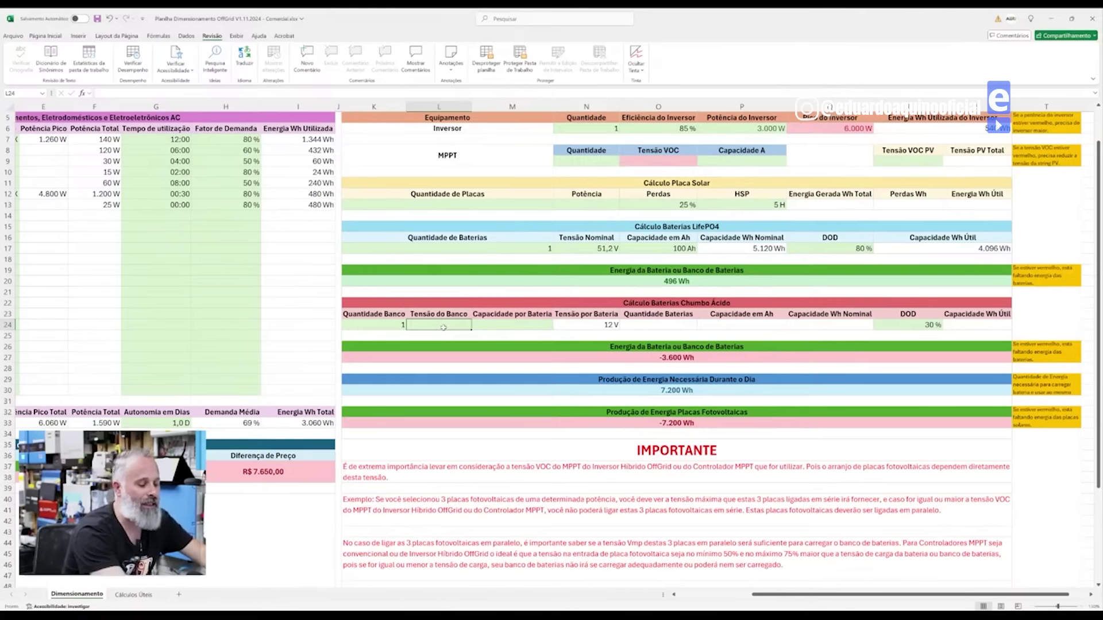
{"action": "type", "text": "48"}
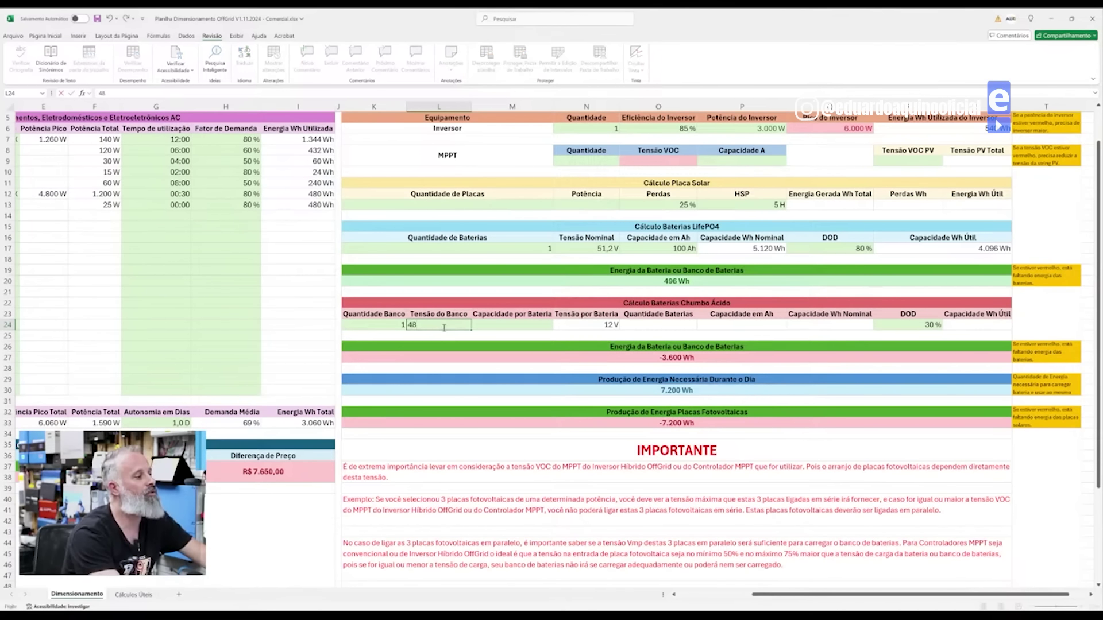
{"action": "key", "text": "Tab"}
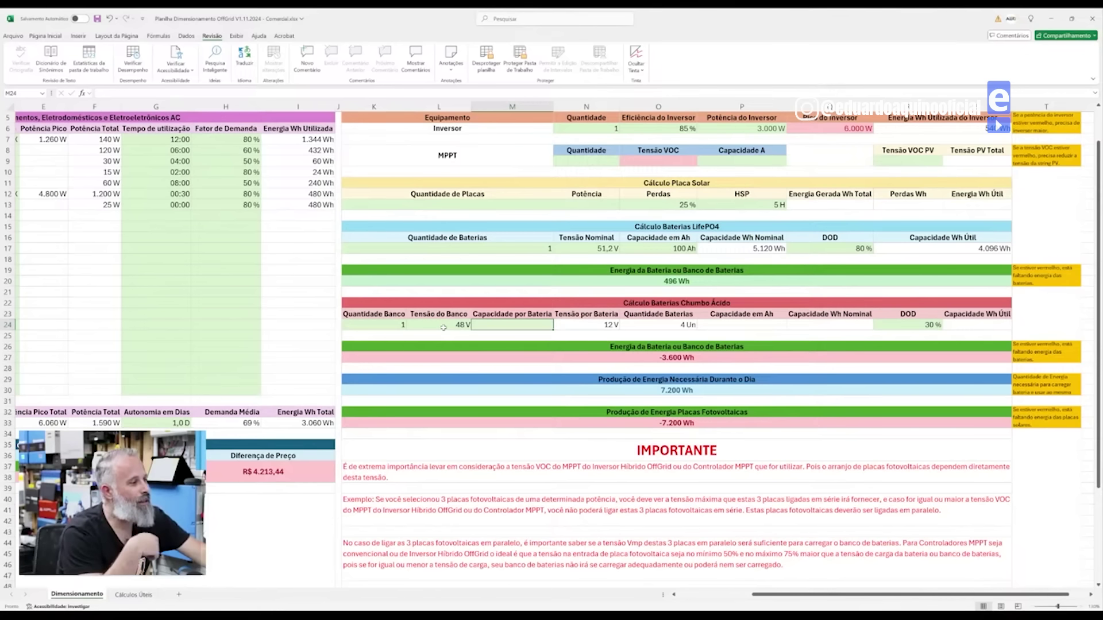
- Set the capacity per battery in the lead-acid calculation to 111 Ah
{"action": "type", "text": "1111"}
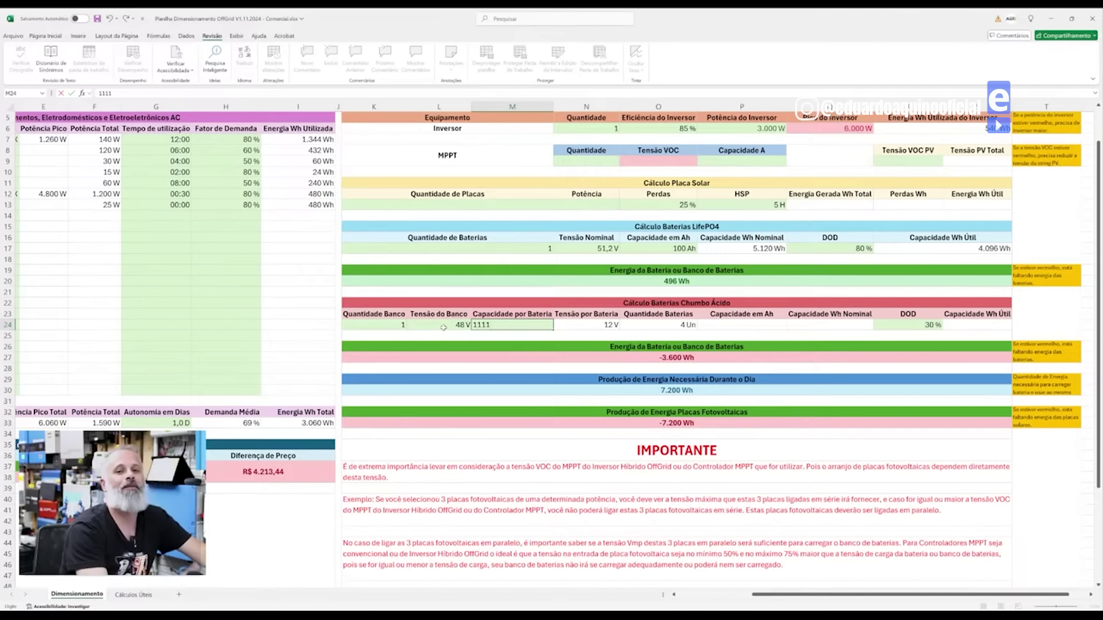
{"action": "key", "text": "Tab"}
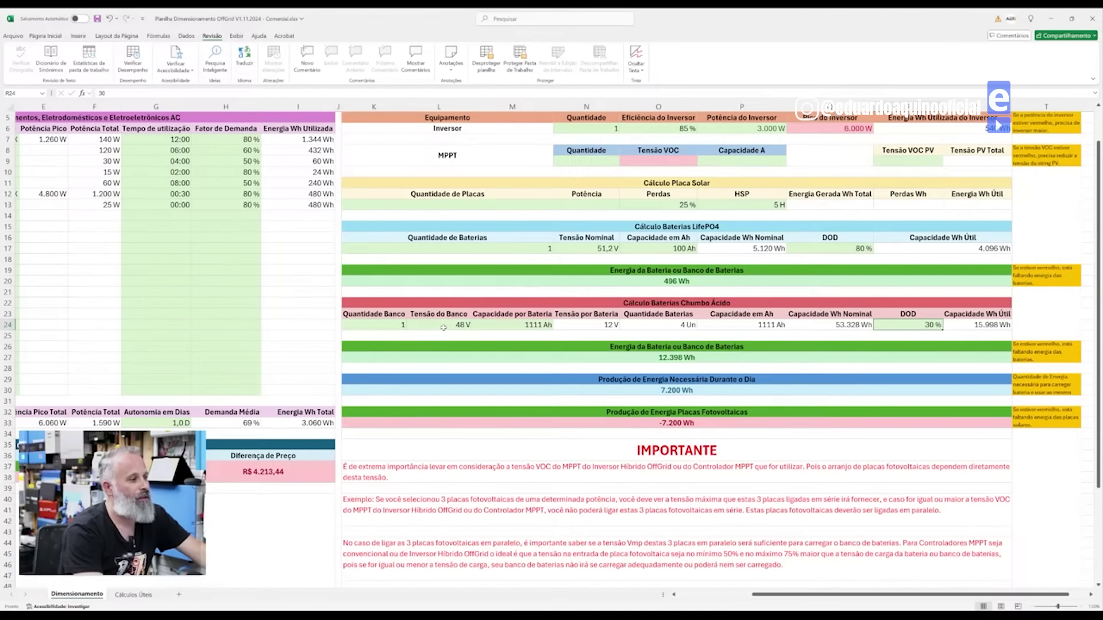
{"action": "left_click", "coordinate": [512, 325]}
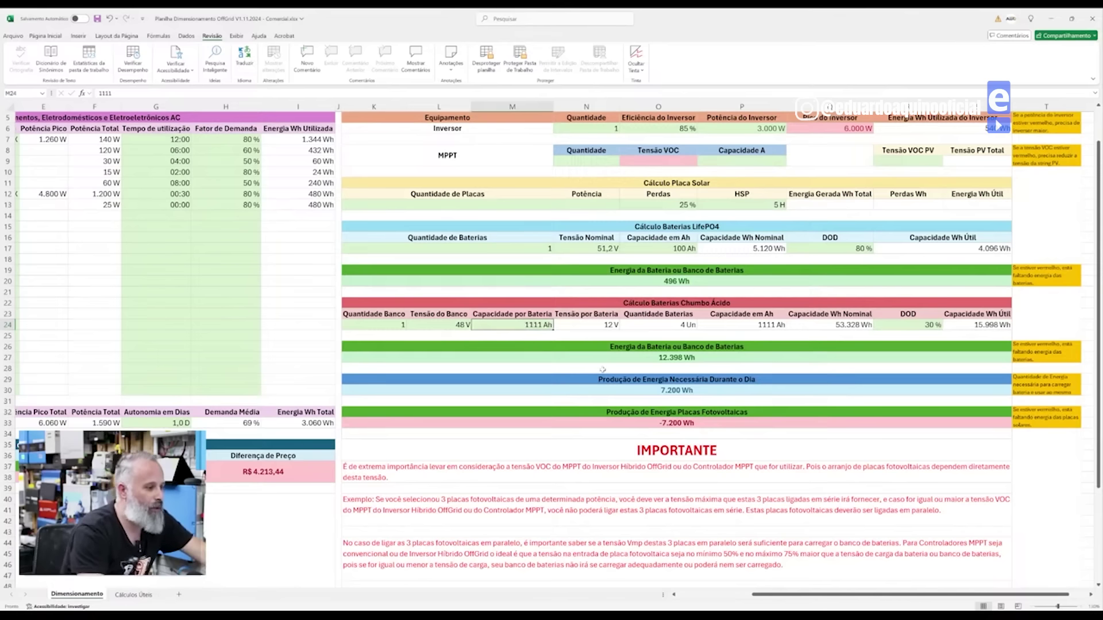
{"action": "type", "text": "111"}
{"action": "key", "text": "Tab"}
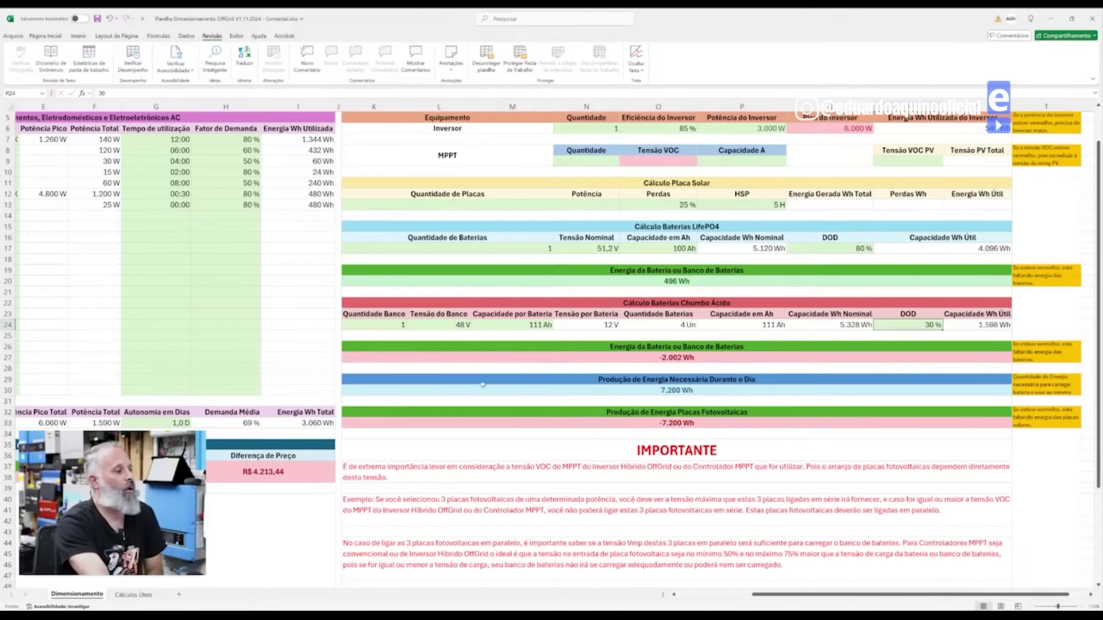
{"action": "left_click", "coordinate": [385, 328]}
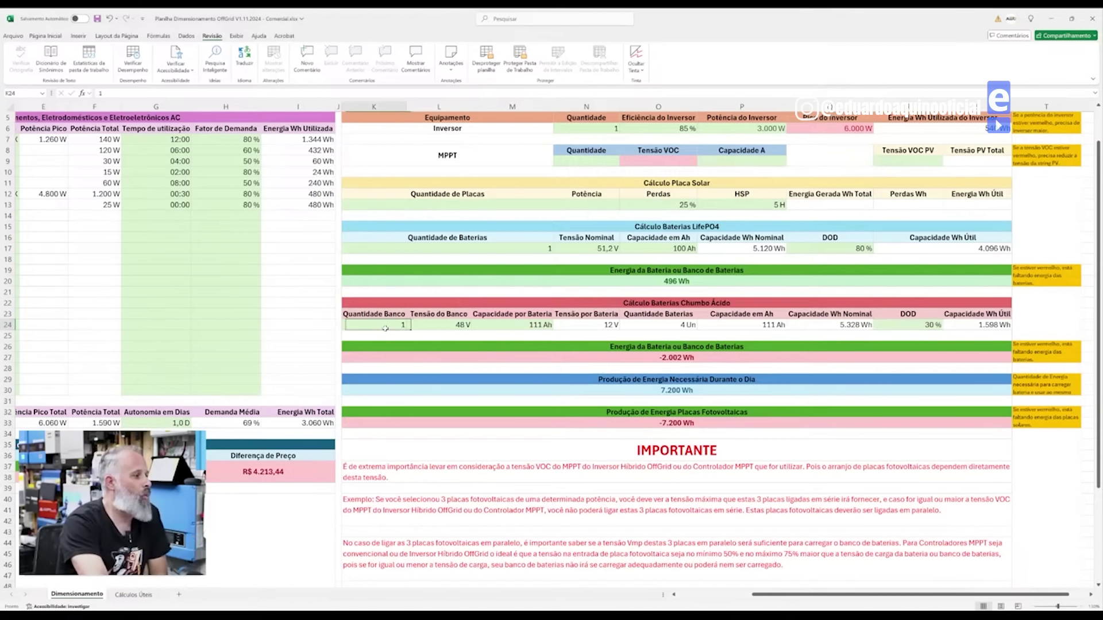
{"action": "left_click", "coordinate": [448, 326]}
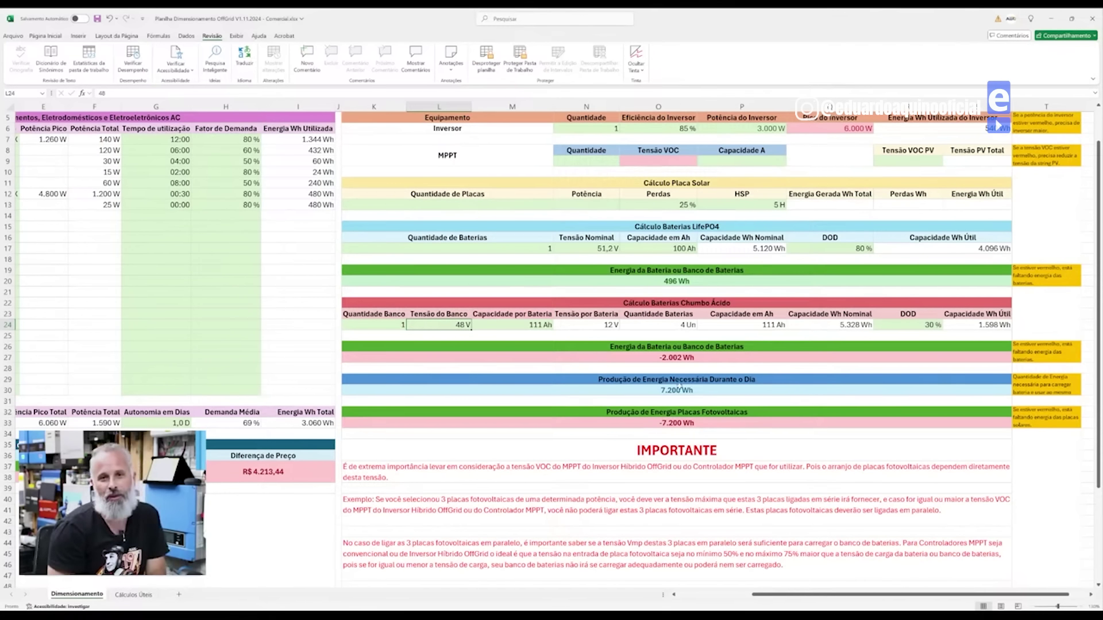
- Try a DOD of 50 % in the lead-acid battery calculation
{"action": "left_click", "coordinate": [906, 325]}
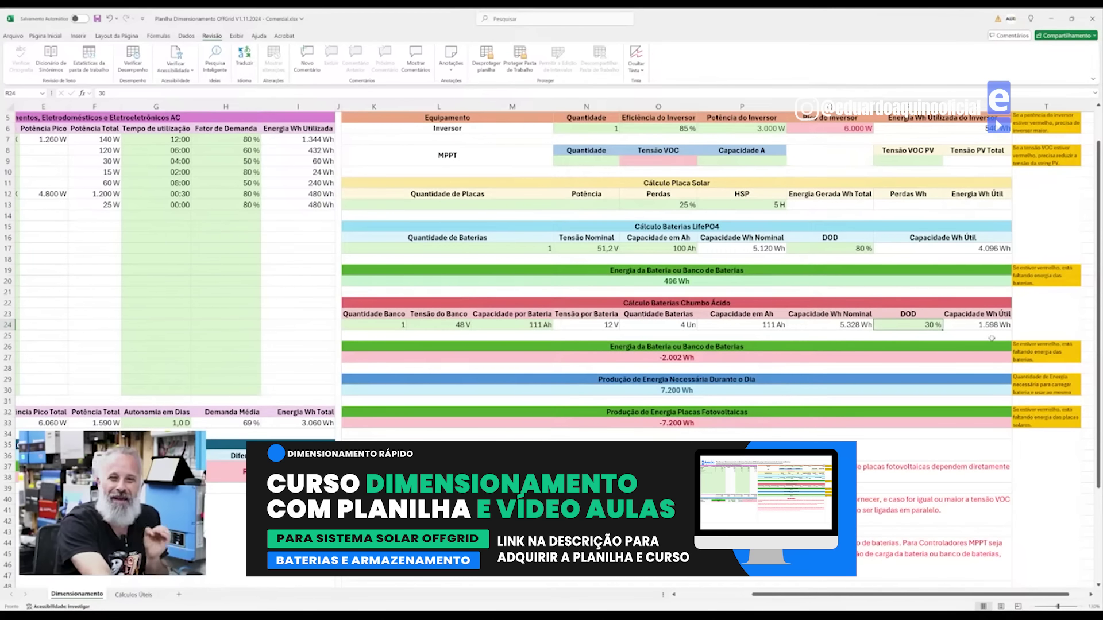
{"action": "type", "text": "50"}
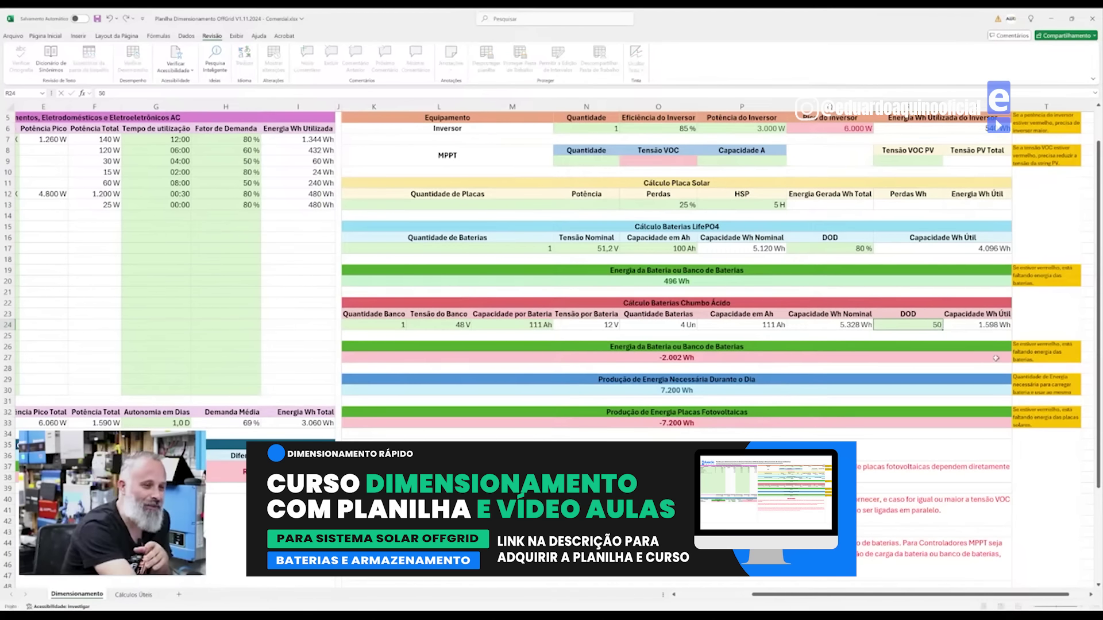
{"action": "key", "text": "Return"}
- Set the DOD in the lead-acid battery calculation back to 30 %
{"action": "scroll", "coordinate": [951, 375], "scroll_direction": "down", "scroll_amount": 6}
{"action": "scroll", "coordinate": [951, 375], "scroll_direction": "up", "scroll_amount": 8}
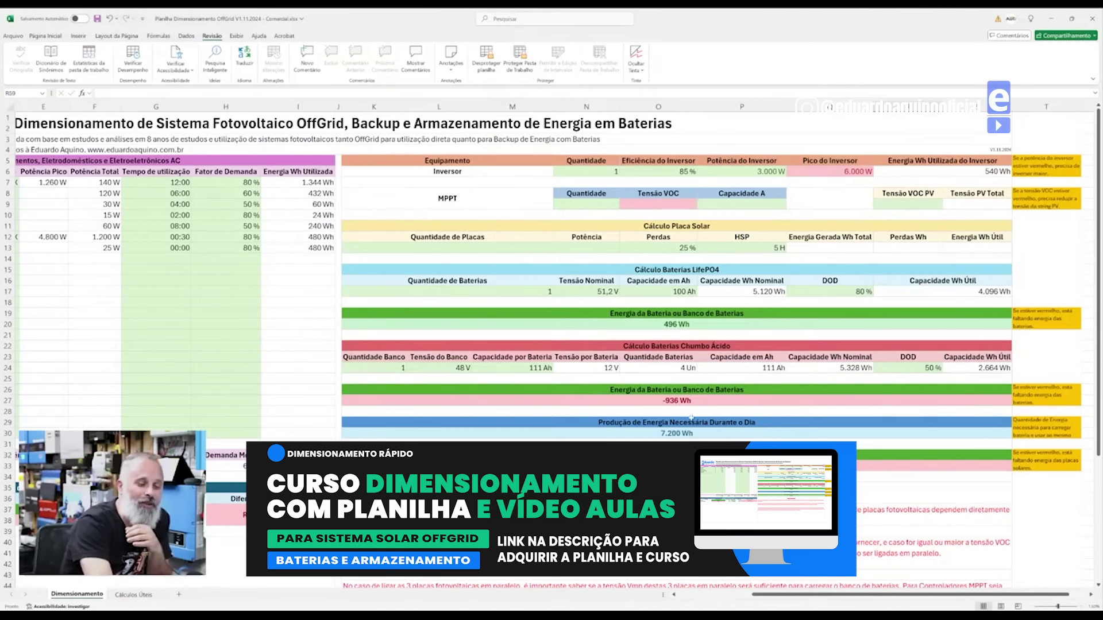
{"action": "left_click", "coordinate": [919, 368]}
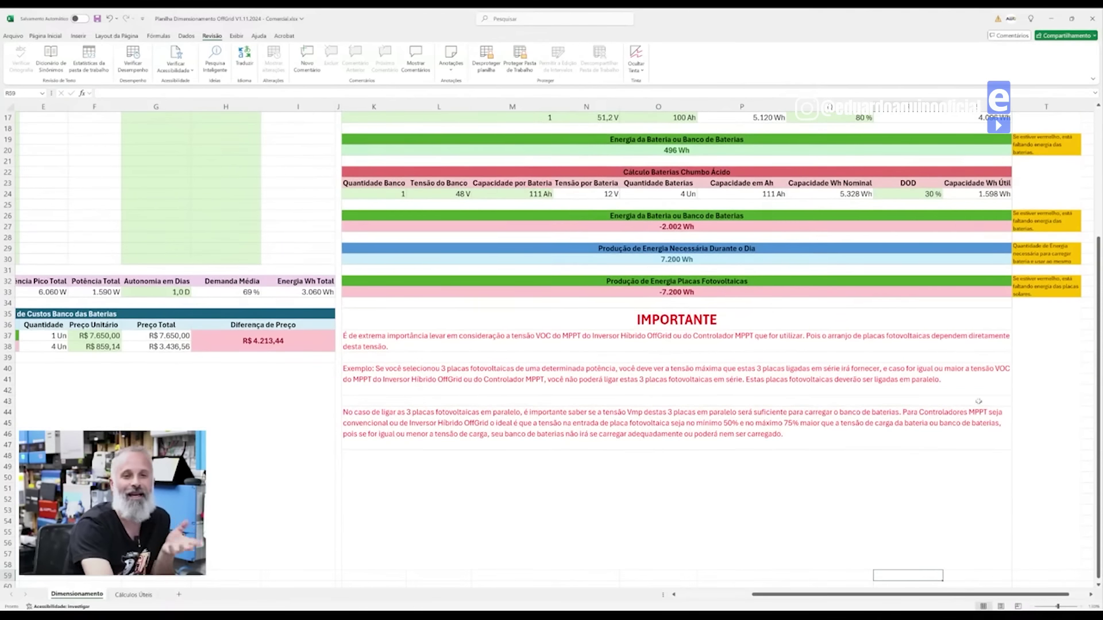
{"action": "scroll", "coordinate": [909, 366], "scroll_direction": "up", "scroll_amount": 5}
{"action": "scroll", "coordinate": [910, 366], "scroll_direction": "up", "scroll_amount": 2}
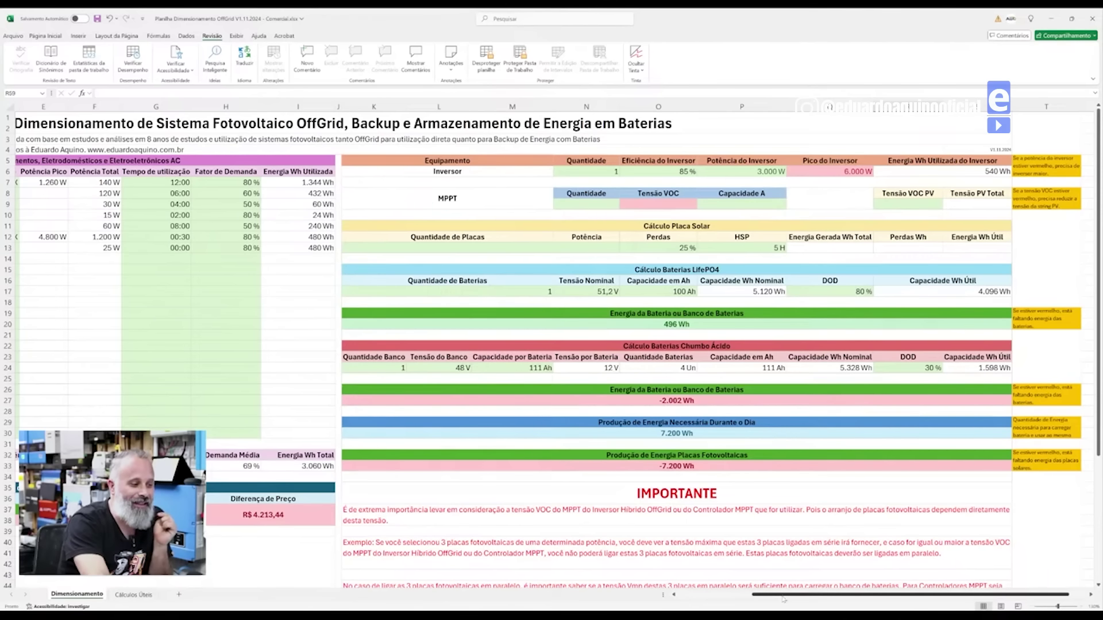
- Check the LifePO4 unit price in the battery bank cost analysis and set the number of lead-acid banks to 2
{"action": "left_click_drag", "start_coordinate": [782, 599], "coordinate": [685, 601]}
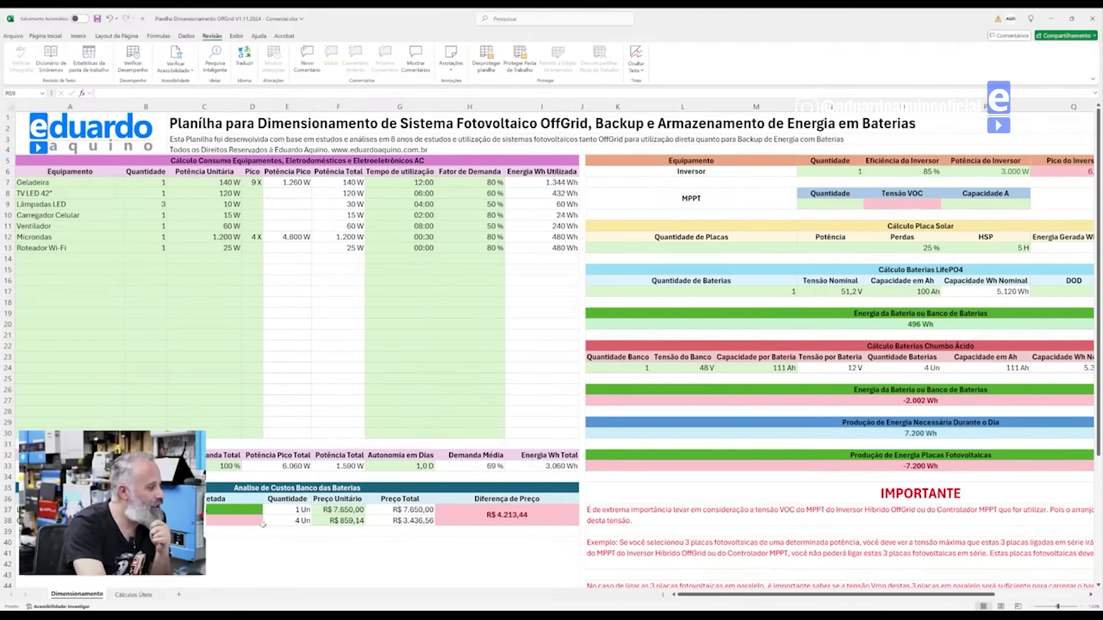
{"action": "left_click", "coordinate": [343, 511]}
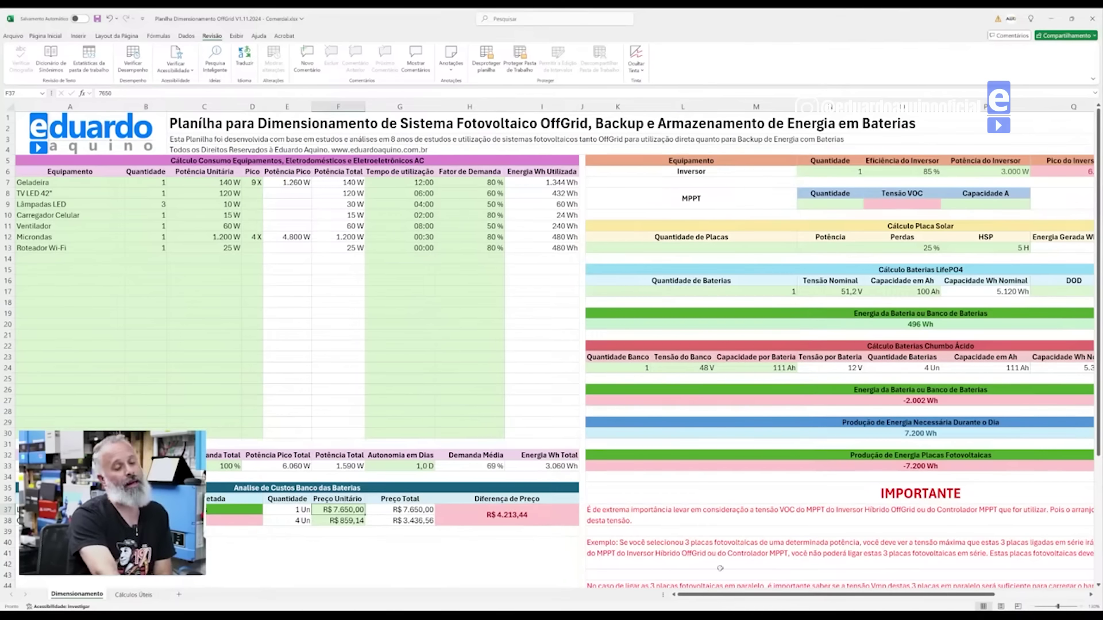
{"action": "left_click_drag", "start_coordinate": [734, 595], "coordinate": [785, 595]}
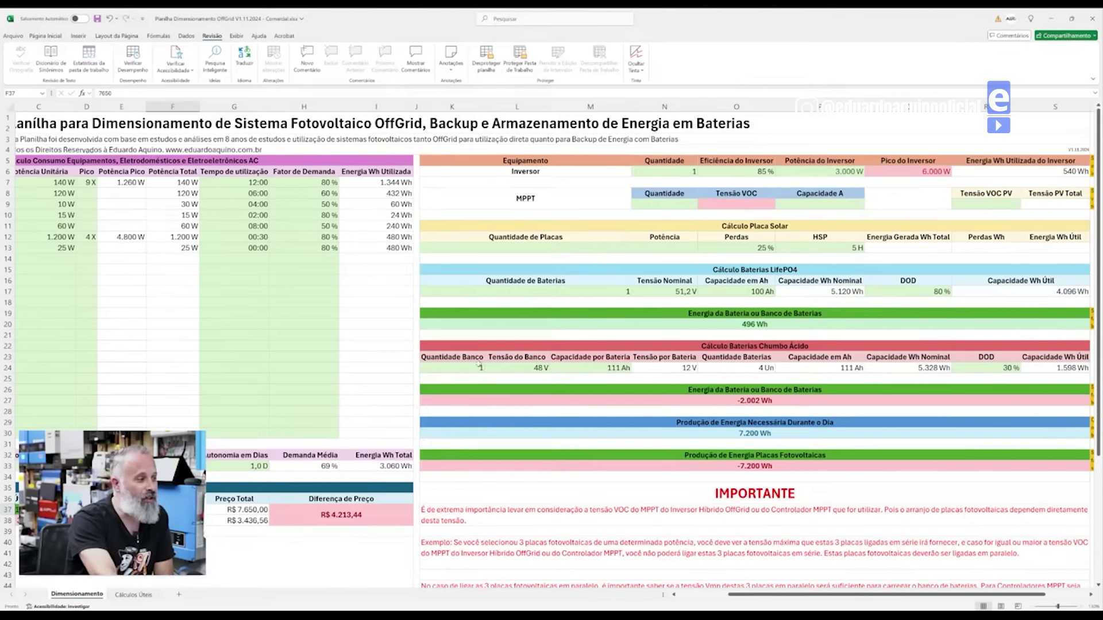
{"action": "left_click", "coordinate": [476, 367]}
{"action": "type", "text": "2"}
{"action": "key", "text": "Return"}
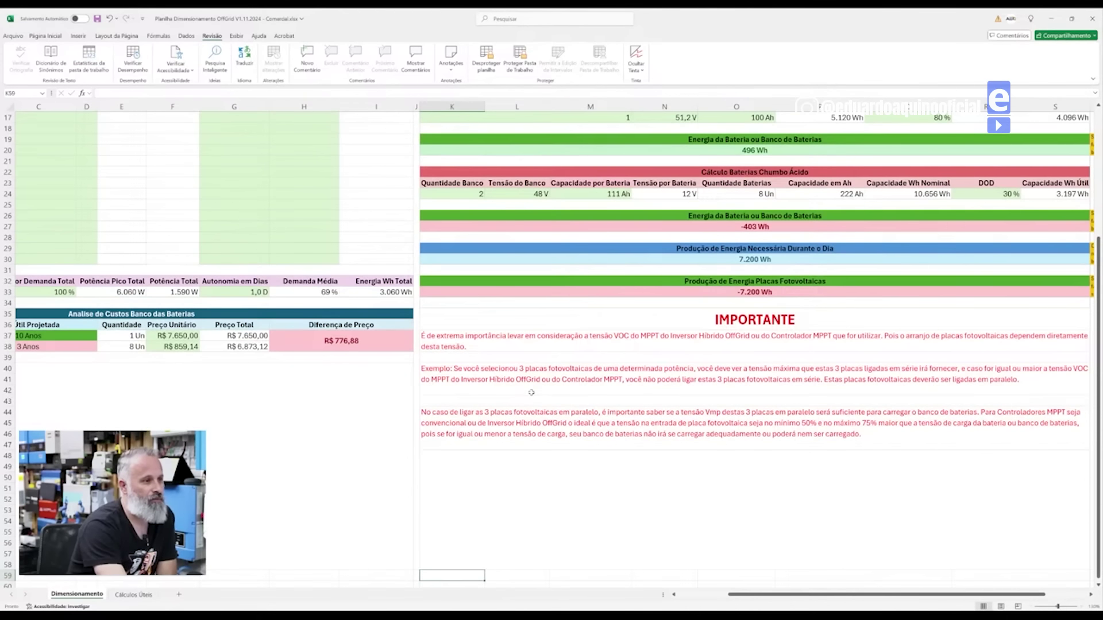
- Set the lead-acid battery's unit price in the battery bank cost analysis to R$ 799,00
{"action": "scroll", "coordinate": [531, 392], "scroll_direction": "up", "scroll_amount": 5}
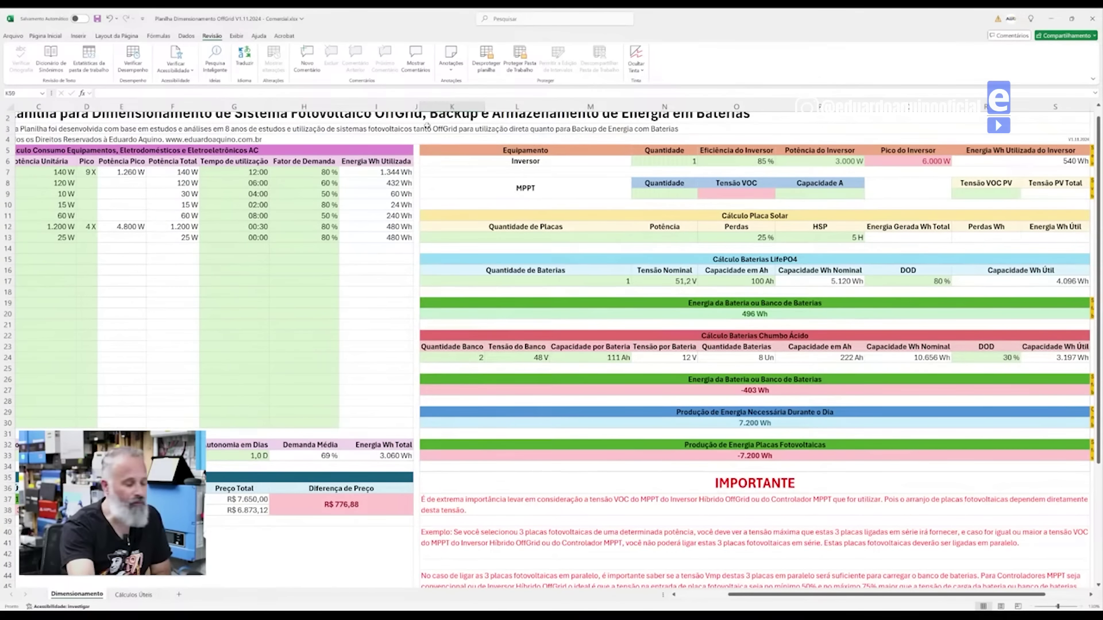
{"action": "left_click", "coordinate": [172, 510]}
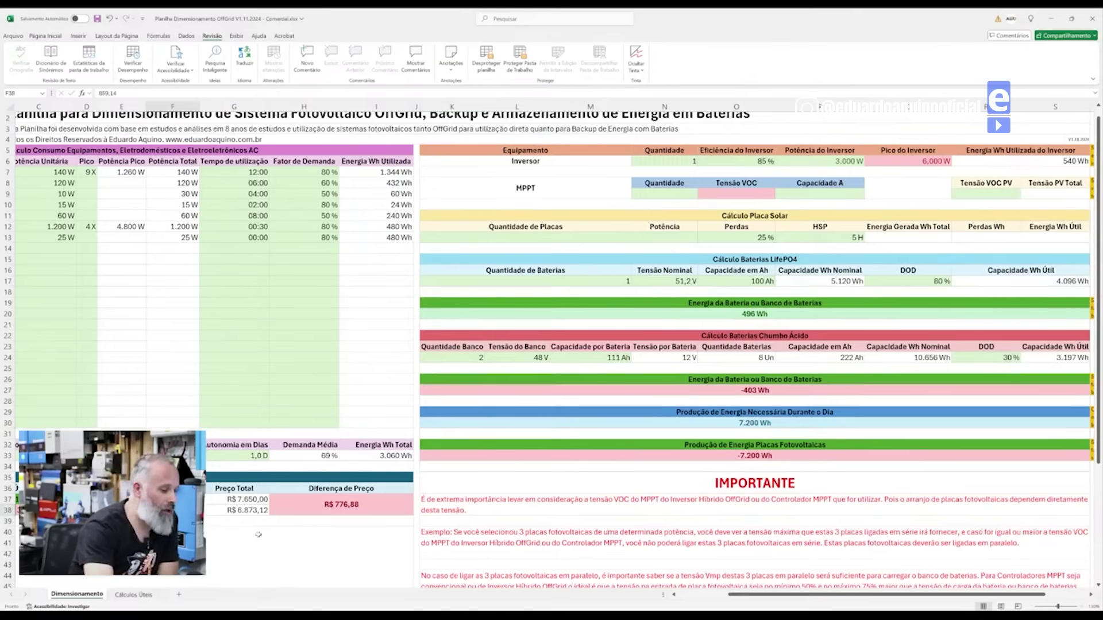
{"action": "type", "text": "799,00"}
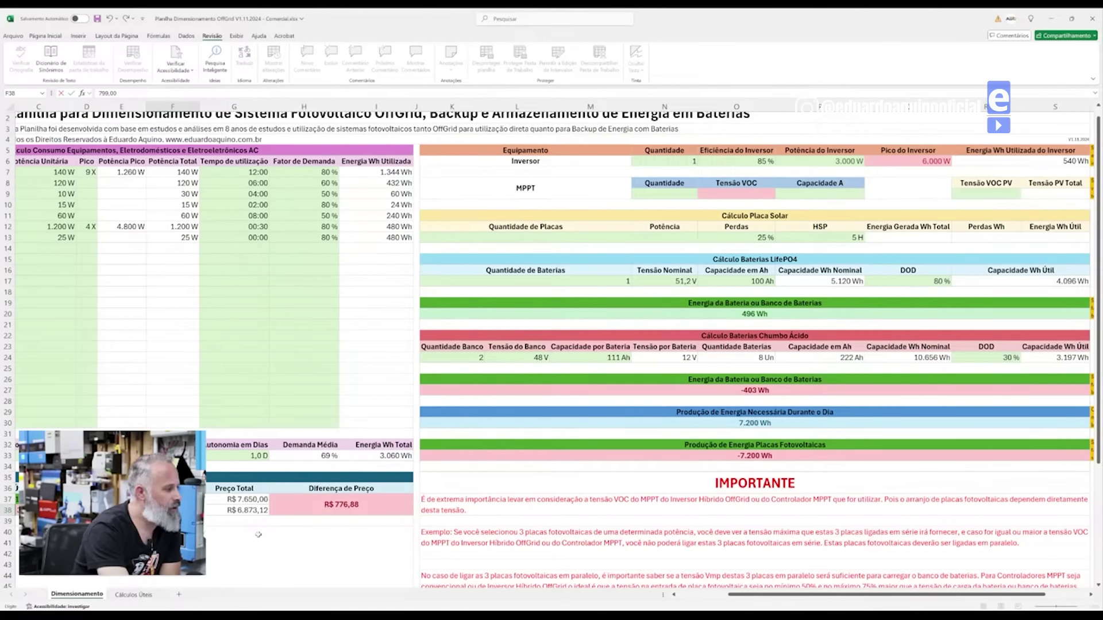
{"action": "key", "text": "Return"}
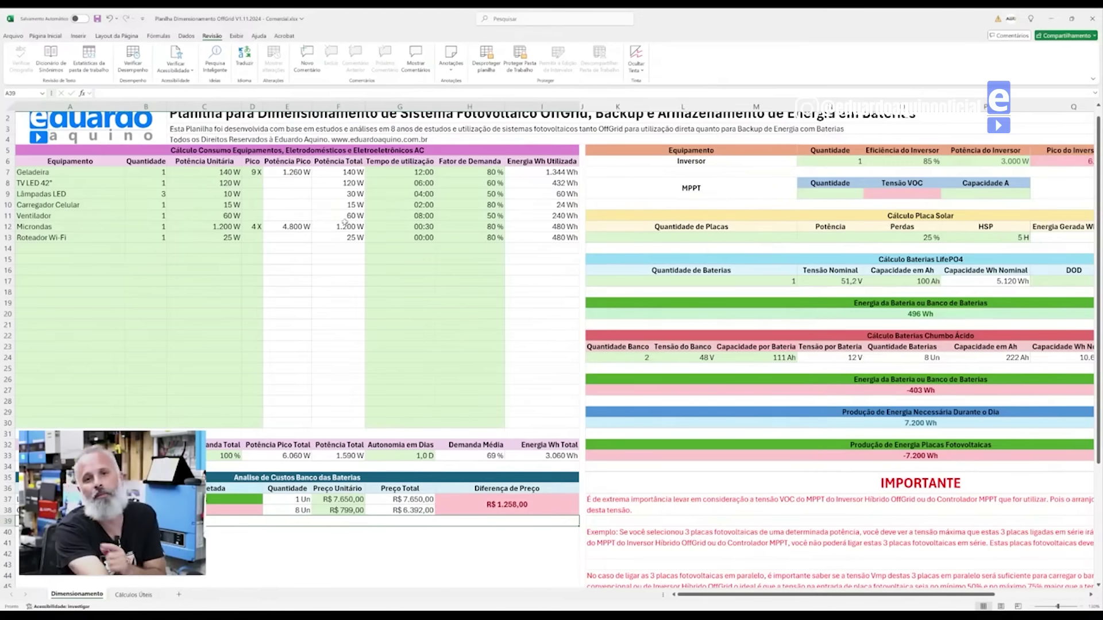
- Set the number of banks in the lead-acid battery calculation to 3 and review the resulting battery energy and cost difference
{"action": "left_click", "coordinate": [642, 357]}
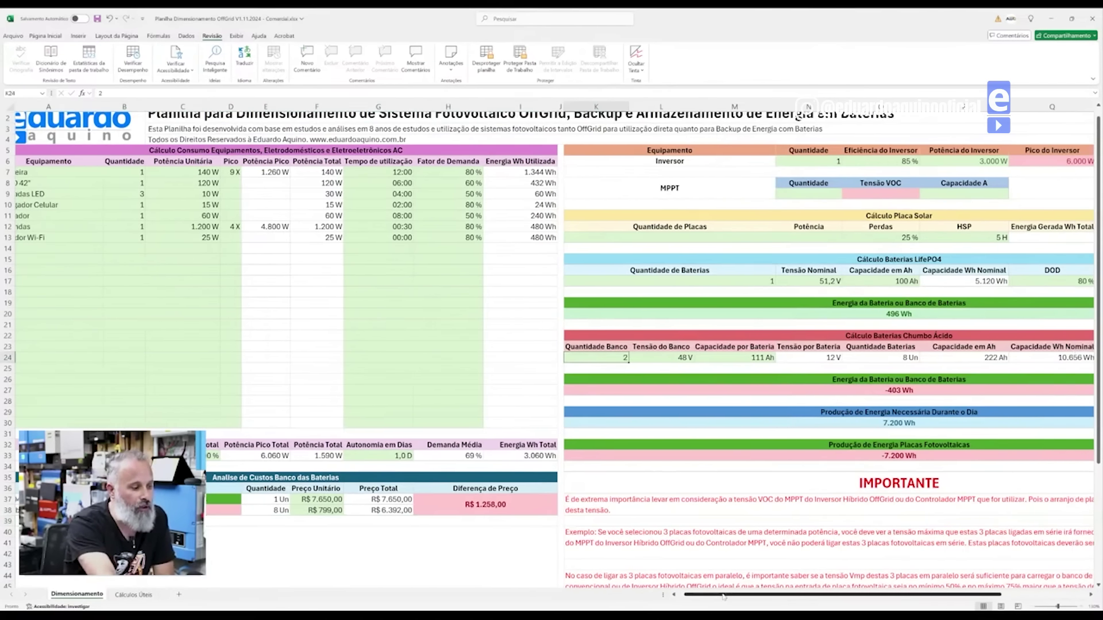
{"action": "scroll", "coordinate": [873, 358], "scroll_direction": "right", "scroll_amount": 2}
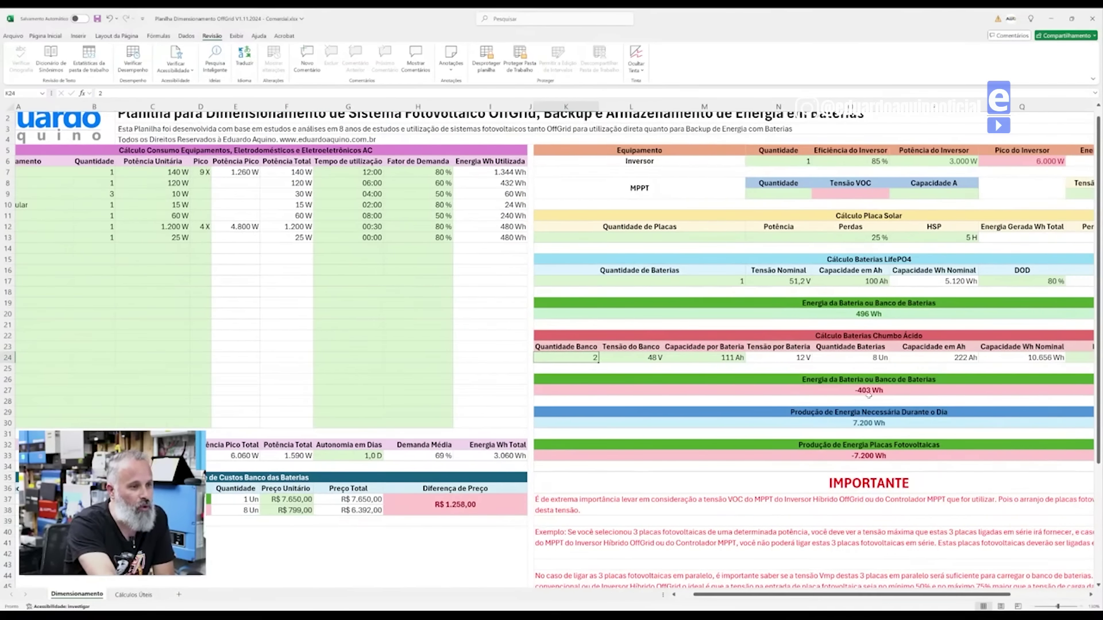
{"action": "left_click", "coordinate": [728, 359]}
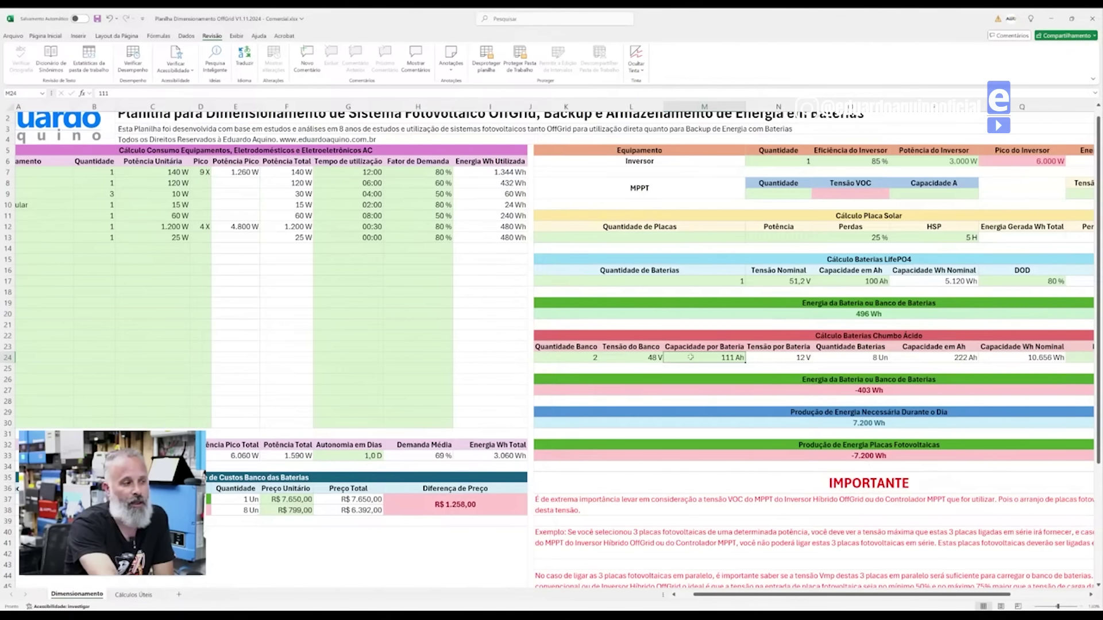
{"action": "left_click", "coordinate": [593, 358]}
{"action": "type", "text": "3"}
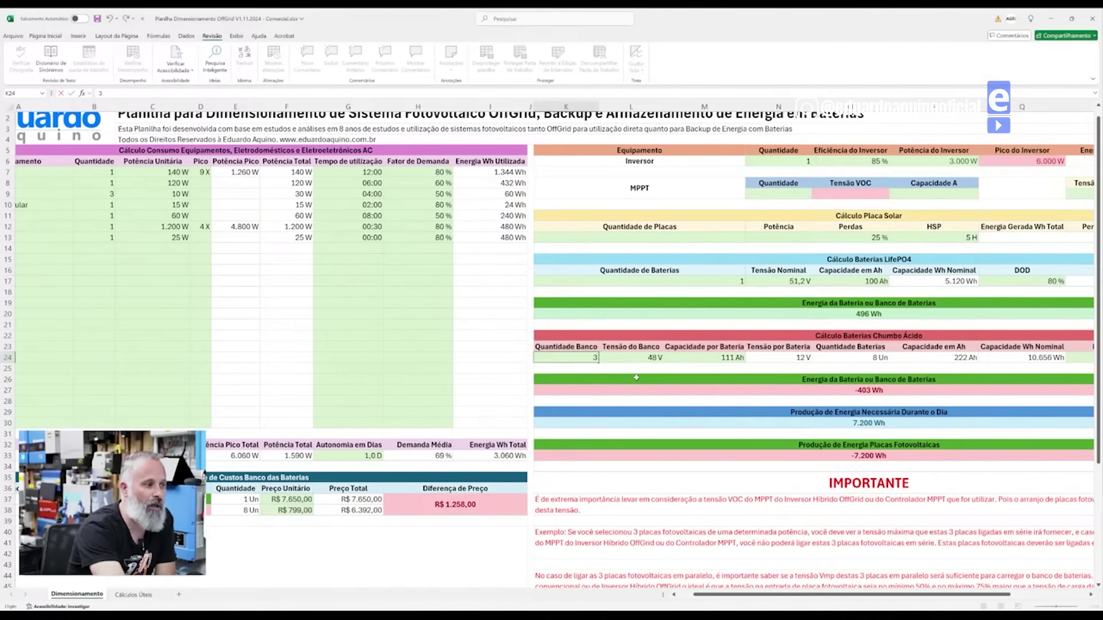
{"action": "key", "text": "Return"}
{"action": "scroll", "coordinate": [635, 377], "scroll_direction": "down", "scroll_amount": 5}
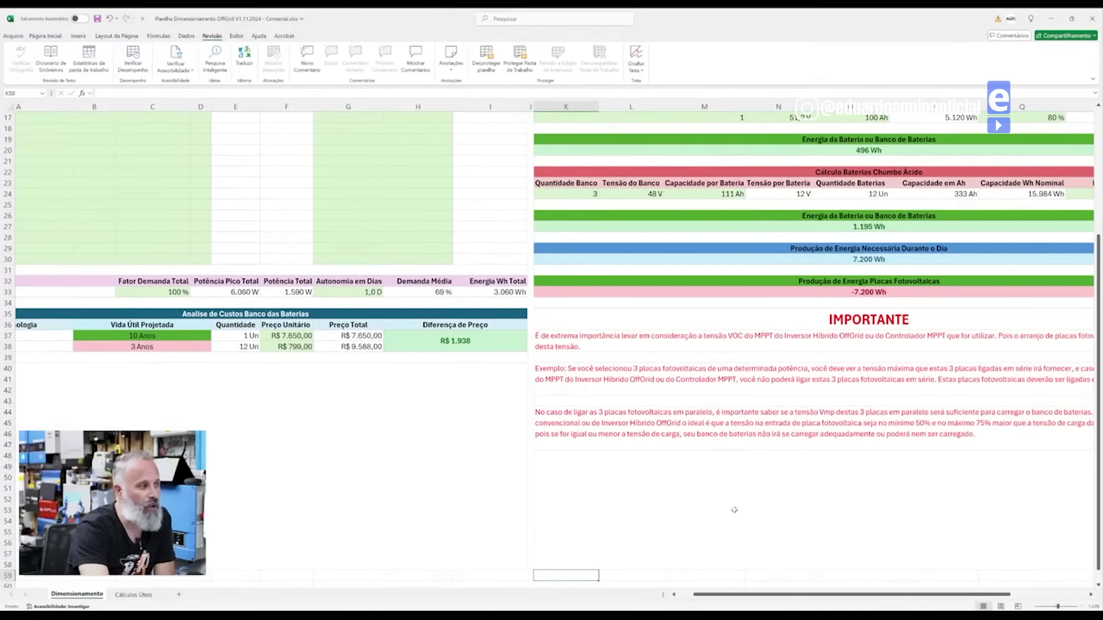
{"action": "scroll", "coordinate": [741, 534], "scroll_direction": "up", "scroll_amount": 5}
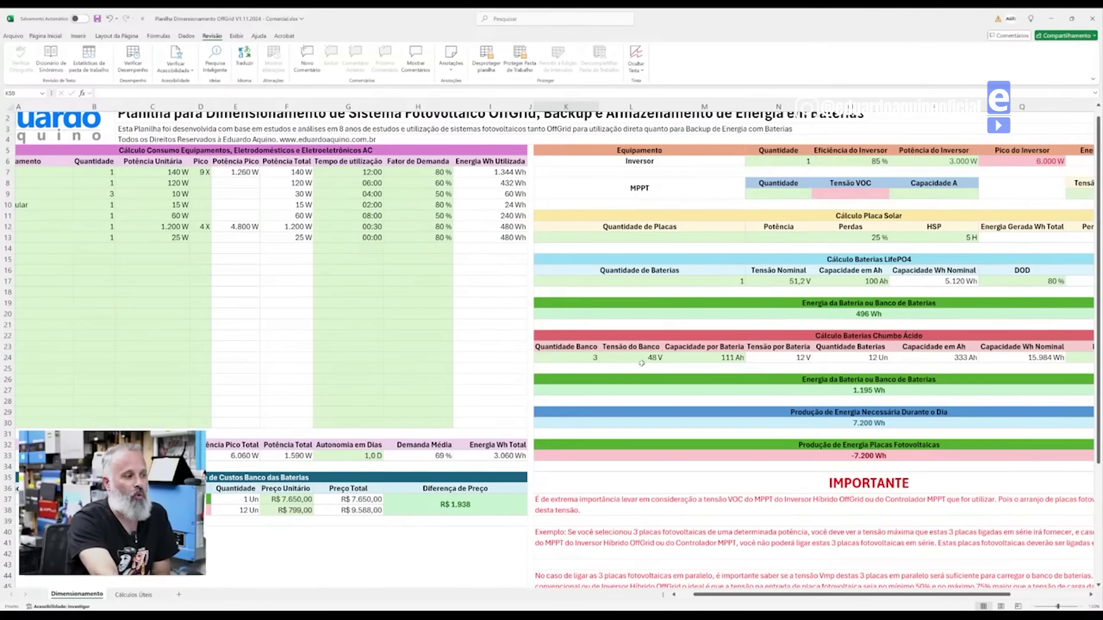
{"action": "left_click_drag", "start_coordinate": [826, 594], "coordinate": [864, 594]}
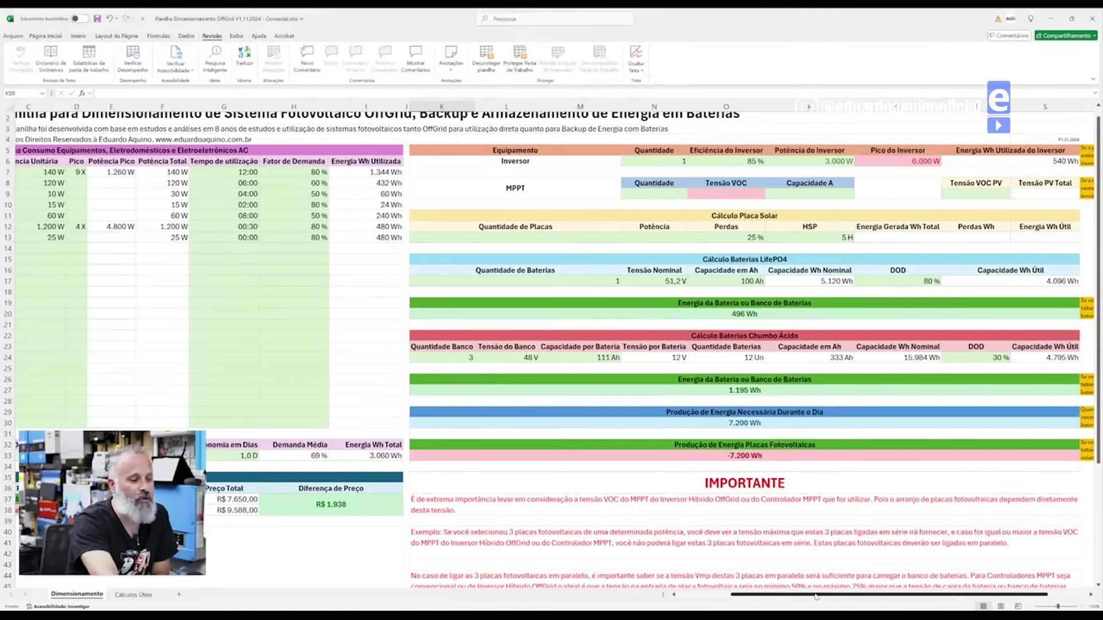
{"action": "left_click_drag", "start_coordinate": [822, 594], "coordinate": [769, 594]}
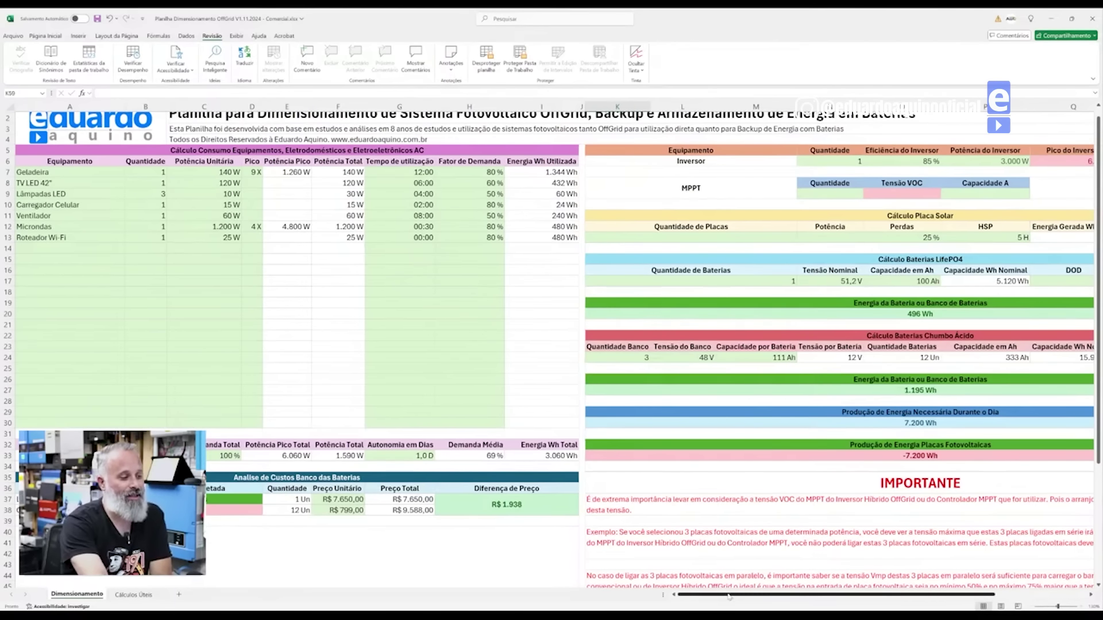
- Try a single bank in the lead-acid battery calculation and clear its capacity per battery
{"action": "scroll", "coordinate": [728, 596], "scroll_direction": "right", "scroll_amount": 1}
{"action": "left_click", "coordinate": [585, 360]}
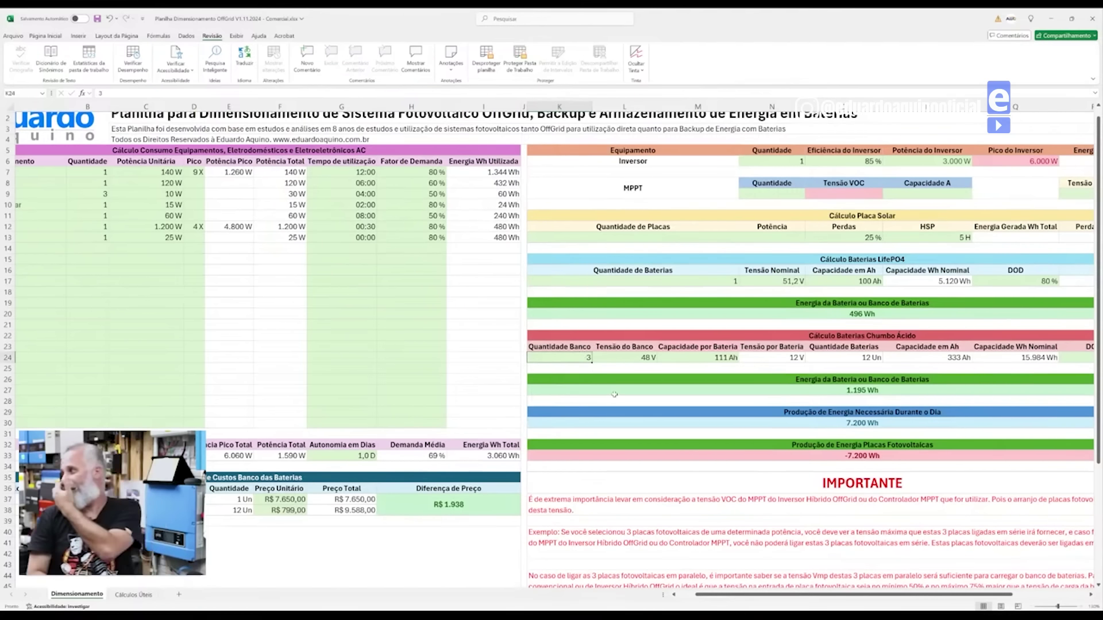
{"action": "left_click", "coordinate": [281, 499]}
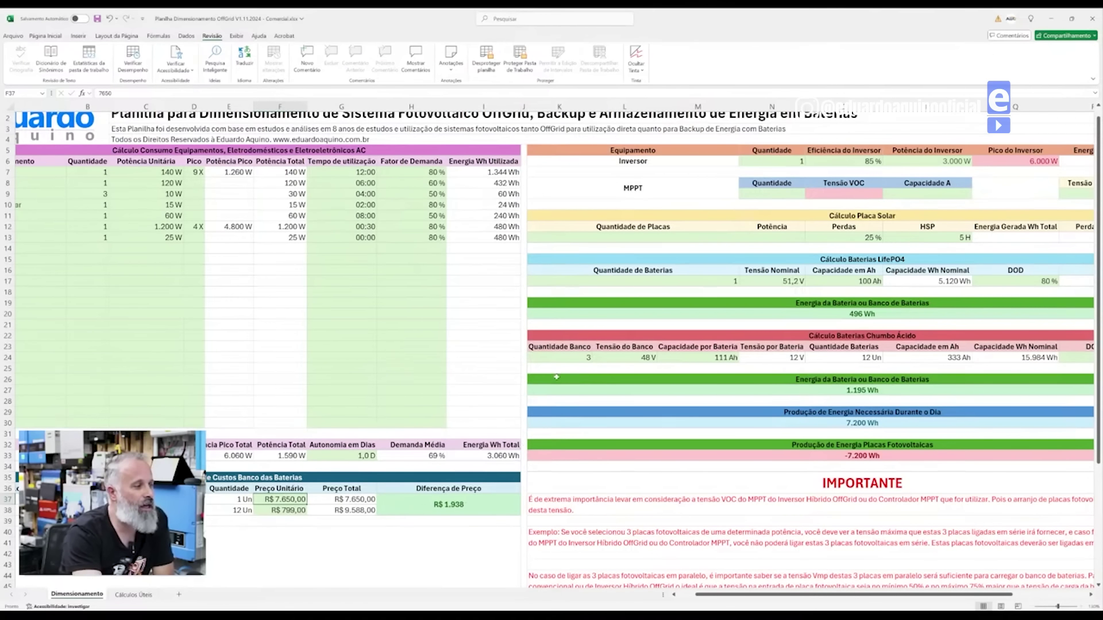
{"action": "left_click", "coordinate": [562, 358]}
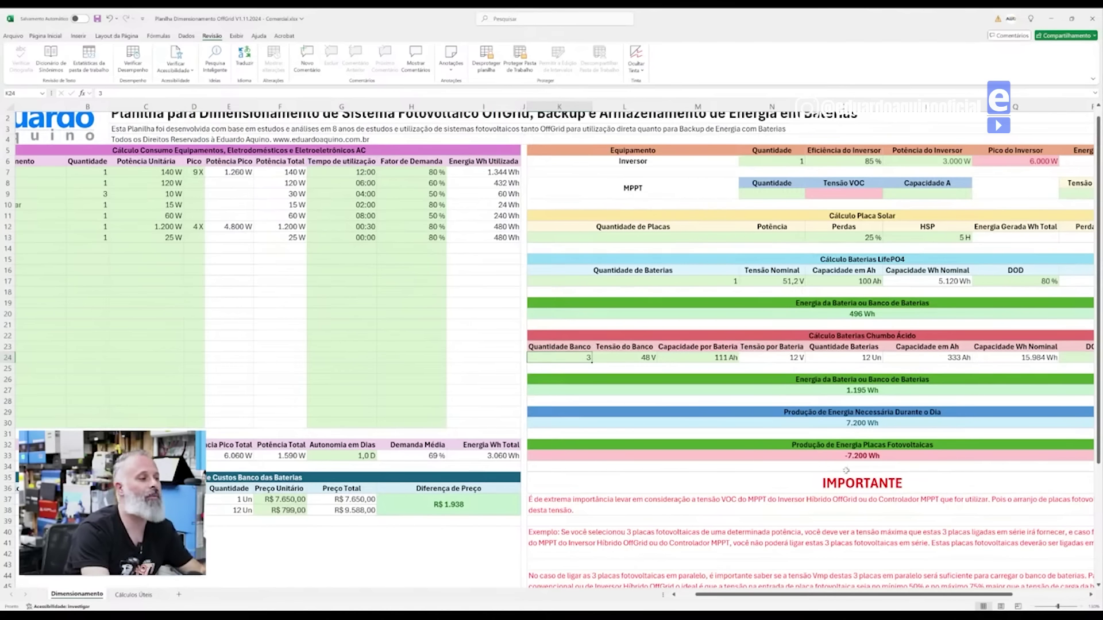
{"action": "type", "text": "1"}
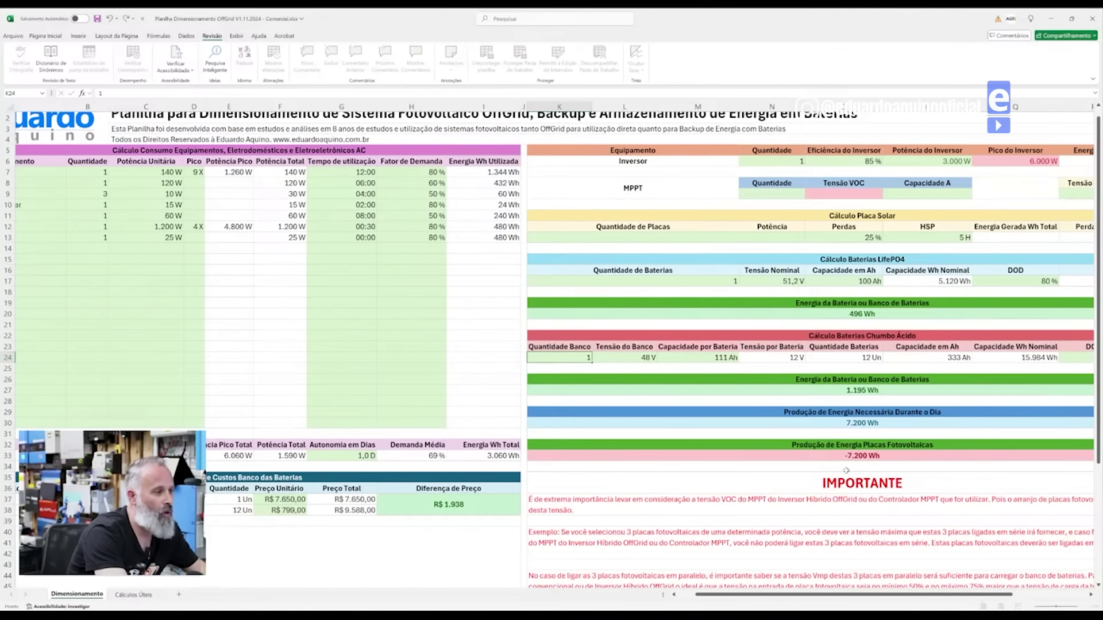
{"action": "key", "text": "Tab"}
{"action": "key", "text": "Tab"}
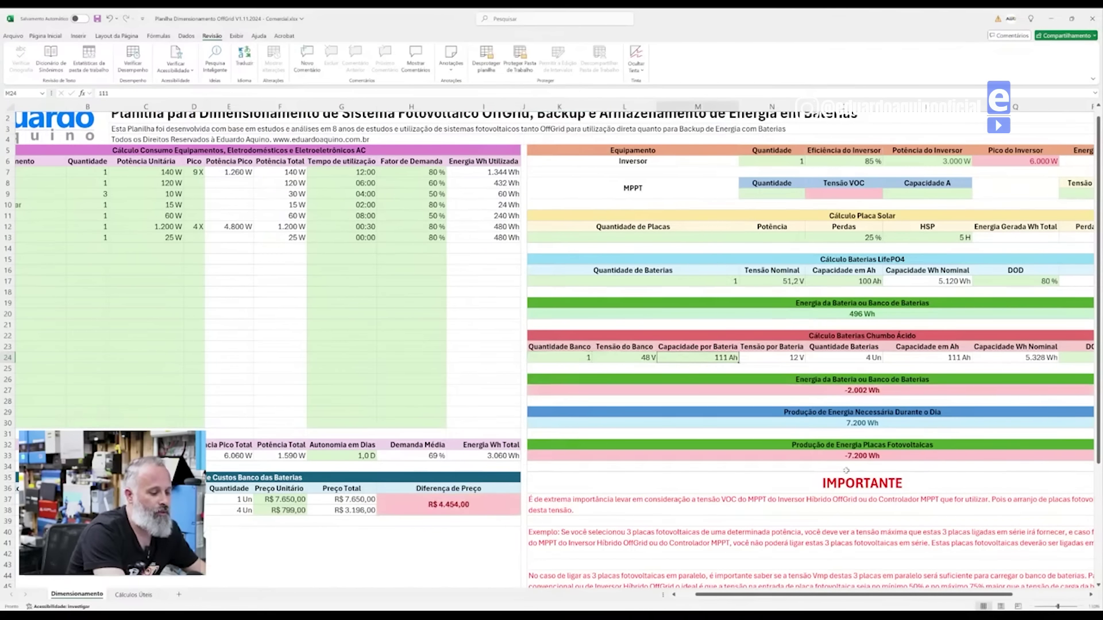
{"action": "type", "text": "23"}
{"action": "key", "text": "BackSpace"}
{"action": "key", "text": "BackSpace"}
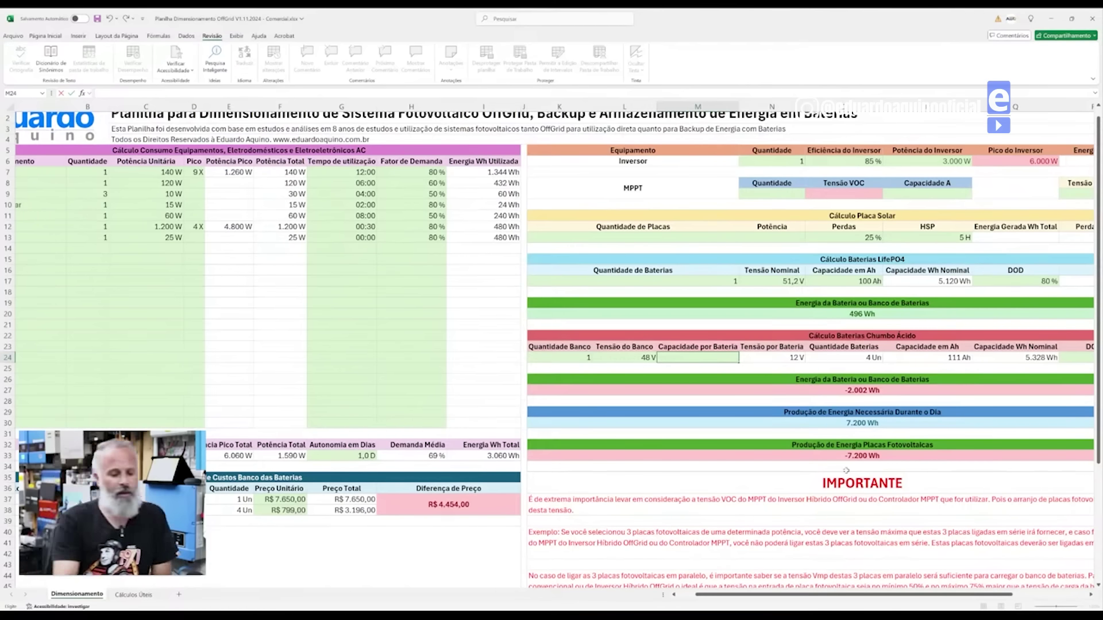
- Set the LifePO4 battery's unit price in the battery bank cost analysis to R$ 9.699,00
{"action": "left_click", "coordinate": [278, 500]}
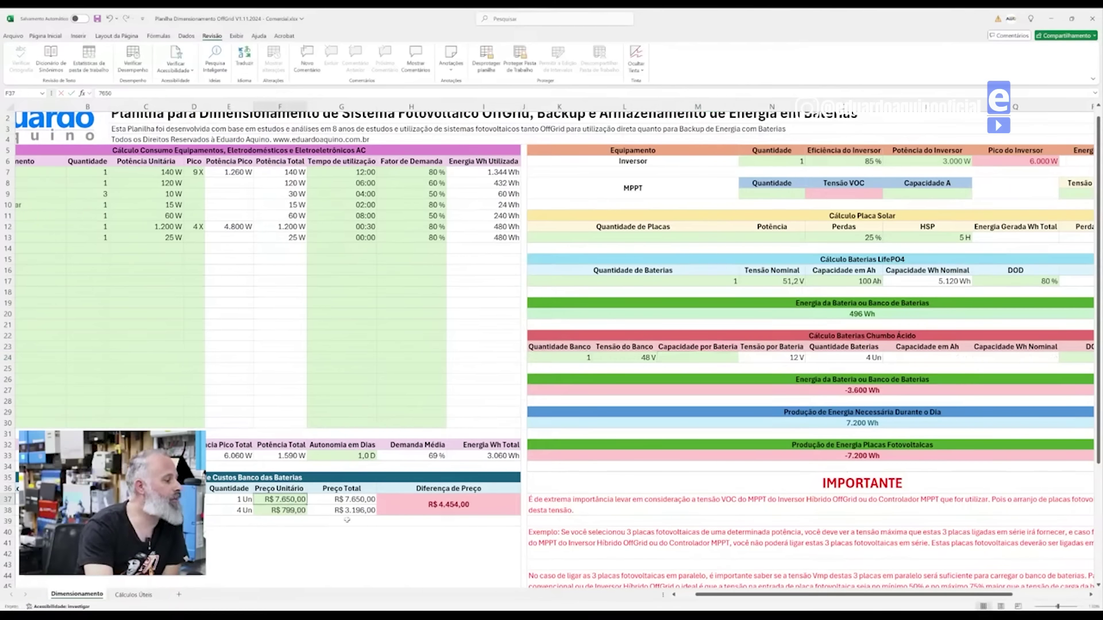
{"action": "type", "text": "9699"}
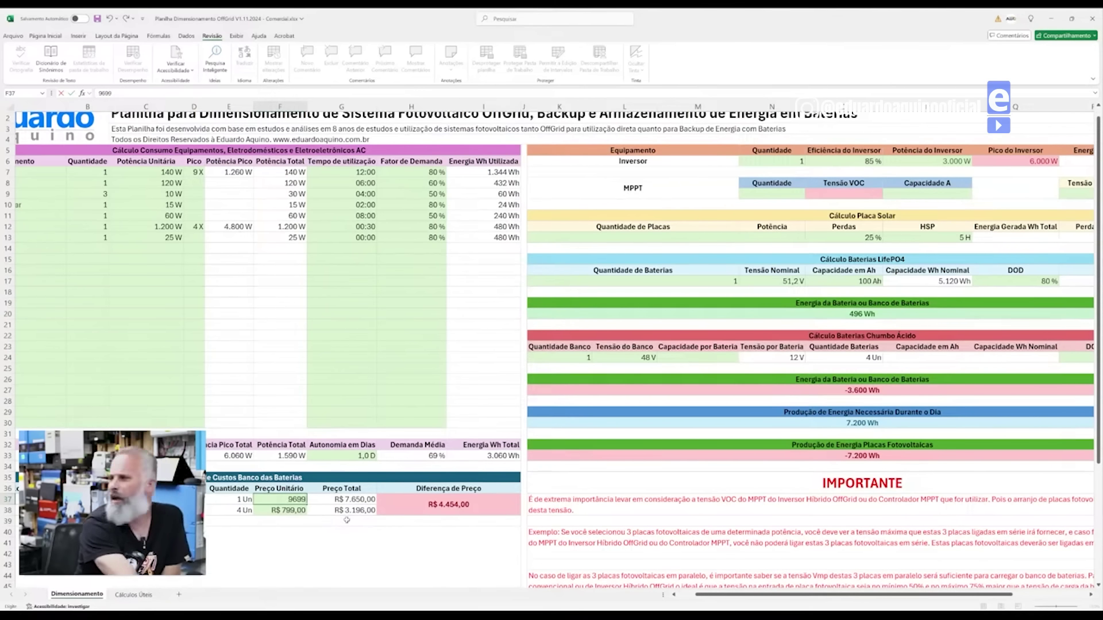
{"action": "key", "text": "Return"}
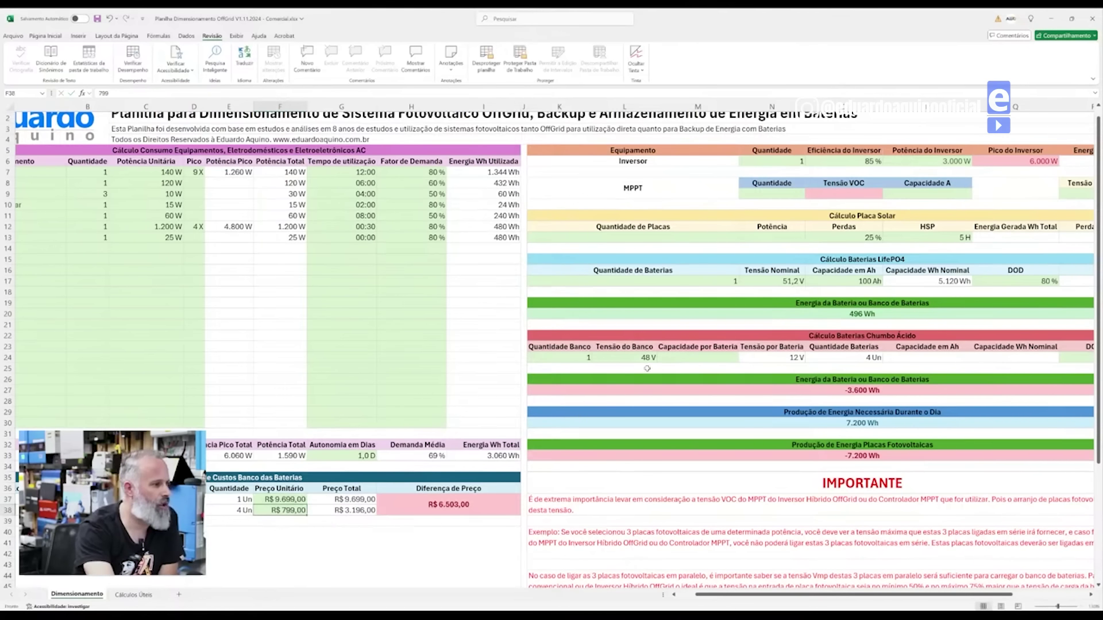
- Set the lead-acid battery calculation to 3 banks with a capacity of 111 Ah per battery and review the cost analysis
{"action": "left_click", "coordinate": [580, 357]}
{"action": "type", "text": "3"}
{"action": "key", "text": "Tab"}
{"action": "type", "text": "1"}
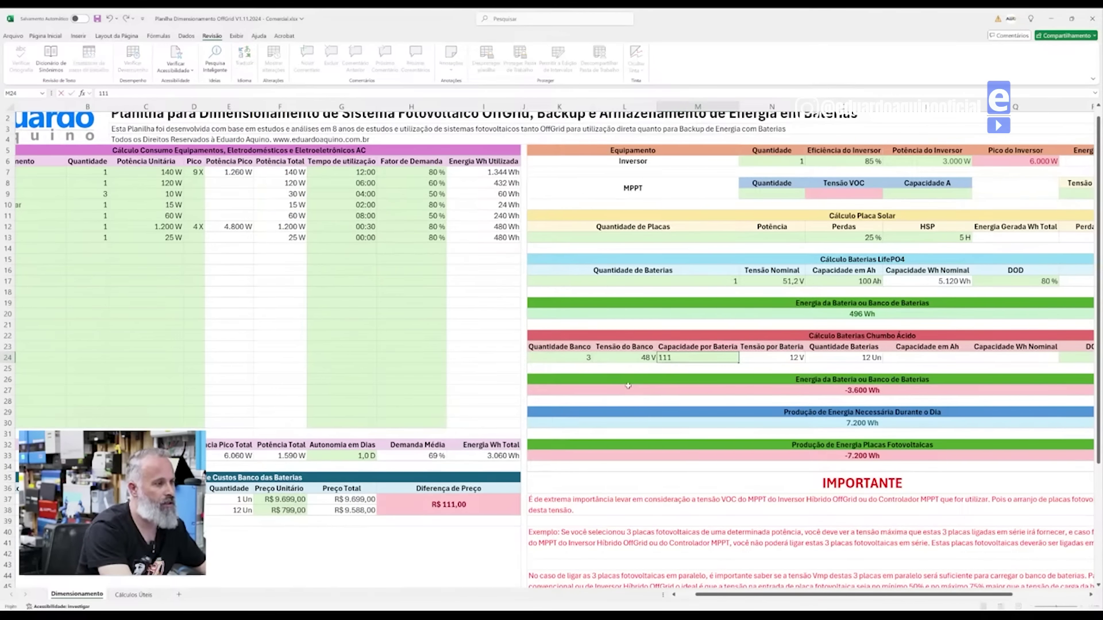
{"action": "type", "text": "11"}
{"action": "key", "text": "Return"}
{"action": "scroll", "coordinate": [628, 386], "scroll_direction": "down", "scroll_amount": 4}
{"action": "scroll", "coordinate": [510, 423], "scroll_direction": "up", "scroll_amount": 2}
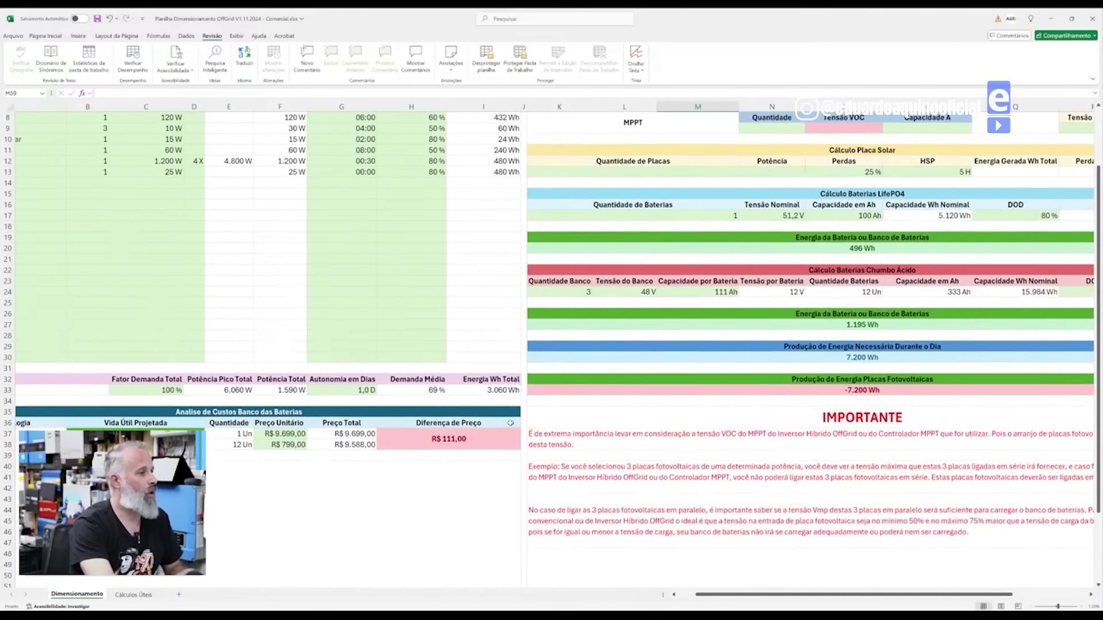
{"action": "scroll", "coordinate": [741, 367], "scroll_direction": "up", "scroll_amount": 3}
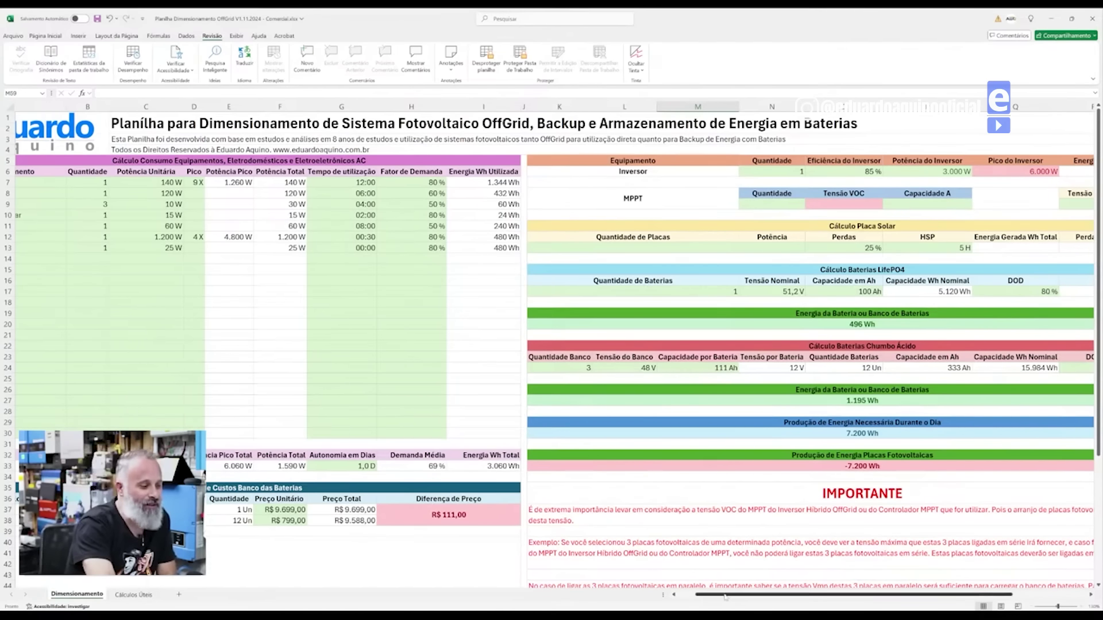
- Check the DOD of the lead-acid and LifePO4 batteries and try 6 banks in the lead-acid battery calculation
{"action": "left_click_drag", "start_coordinate": [725, 595], "coordinate": [776, 595]}
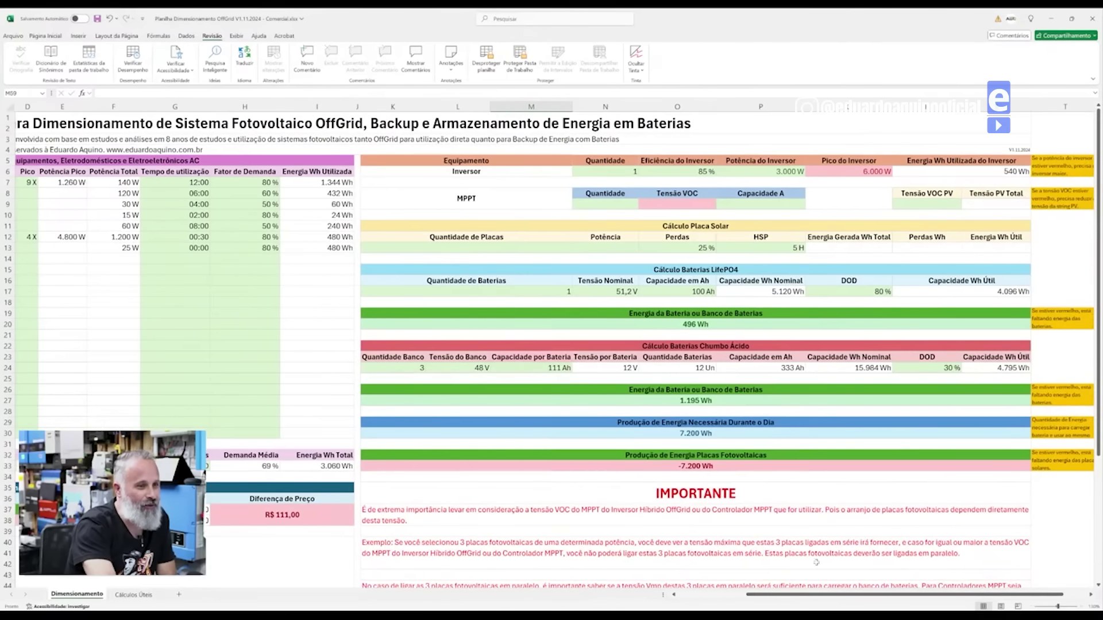
{"action": "left_click", "coordinate": [936, 370]}
{"action": "left_click", "coordinate": [883, 291]}
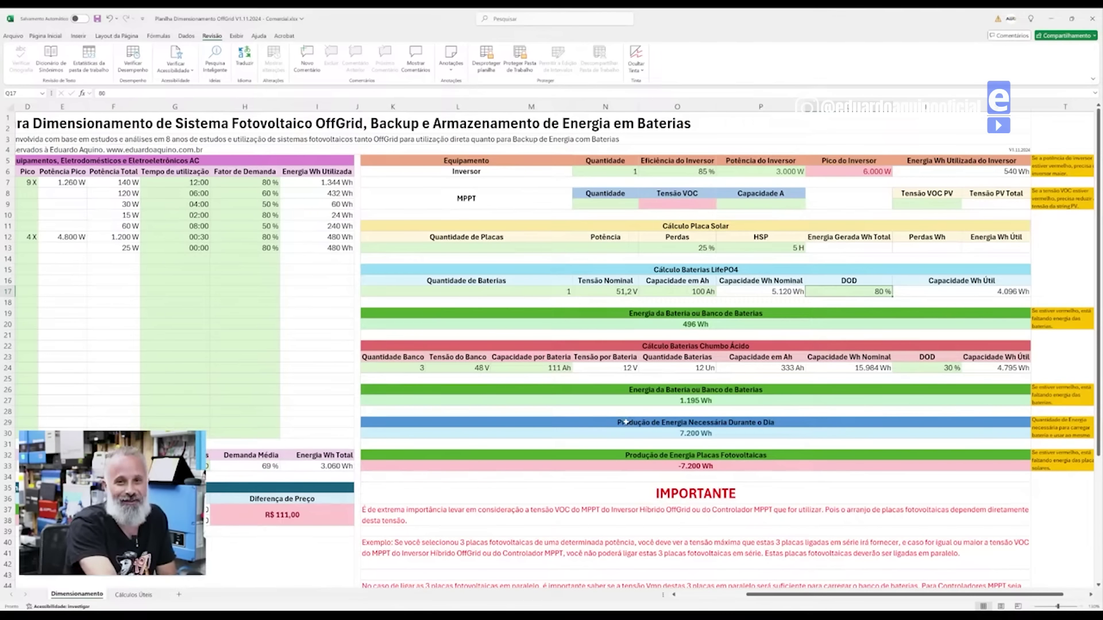
{"action": "left_click_drag", "start_coordinate": [758, 595], "coordinate": [701, 596]}
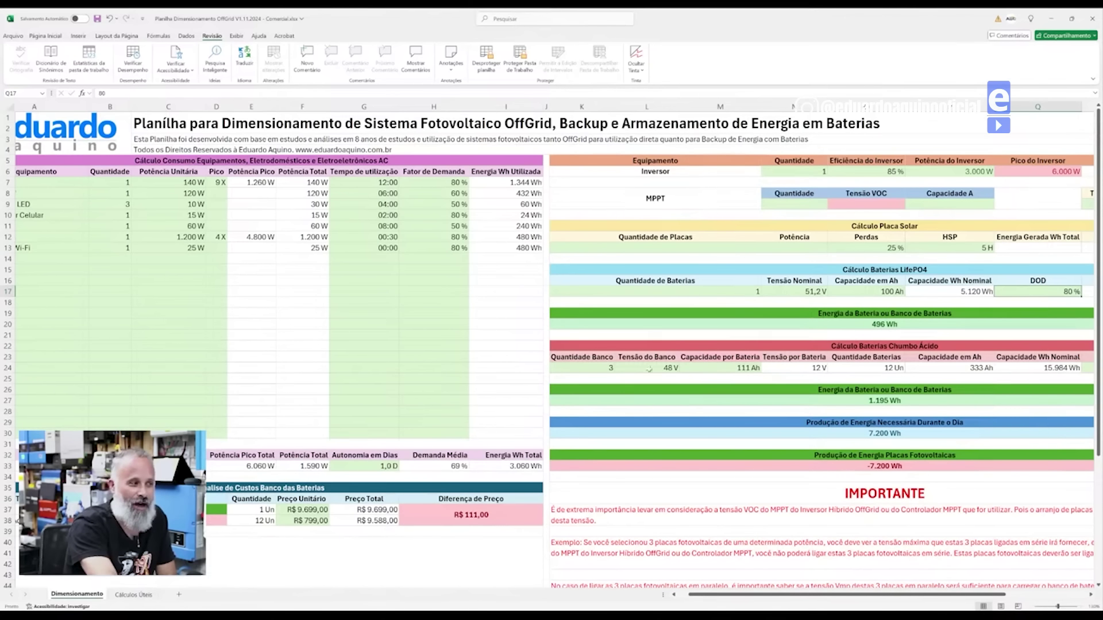
{"action": "left_click", "coordinate": [608, 368]}
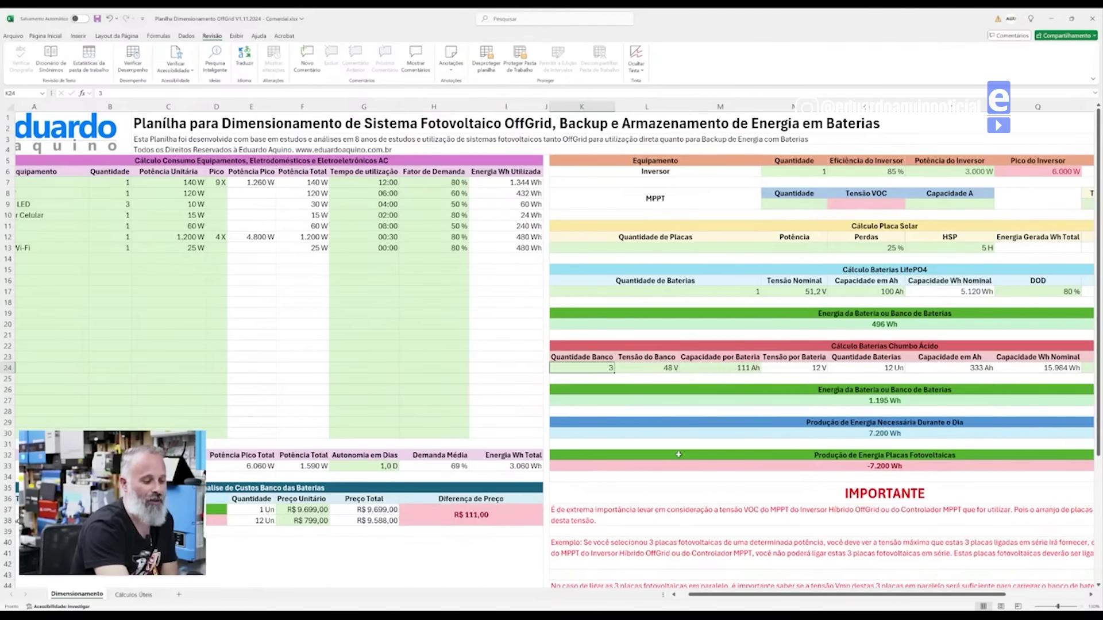
{"action": "type", "text": "6"}
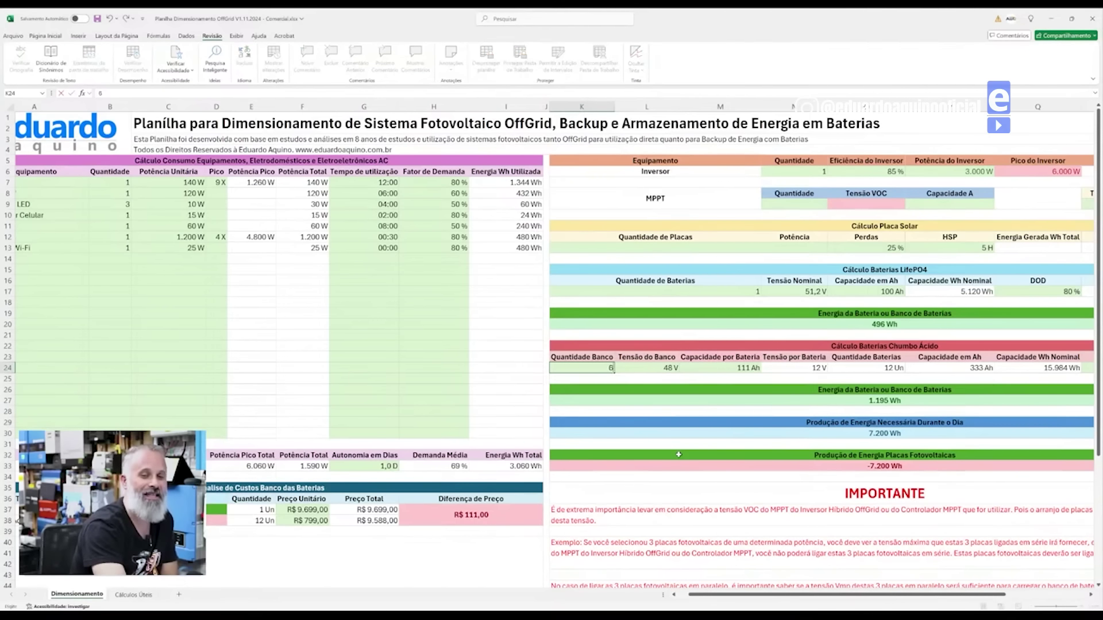
{"action": "key", "text": "Return"}
{"action": "key", "text": "Return"}
{"action": "key", "text": "Return"}
{"action": "key", "text": "Return"}
{"action": "key", "text": "Return"}
{"action": "key", "text": "Return"}
{"action": "key", "text": "Return"}
{"action": "key", "text": "Return"}
{"action": "key", "text": "Return"}
{"action": "key", "text": "Return"}
{"action": "key", "text": "Return"}
{"action": "key", "text": "Return"}
{"action": "key", "text": "Return"}
{"action": "key", "text": "Return"}
{"action": "key", "text": "Return"}
{"action": "key", "text": "Return"}
{"action": "key", "text": "Return"}
{"action": "key", "text": "Return"}
{"action": "key", "text": "Return"}
{"action": "key", "text": "Return"}
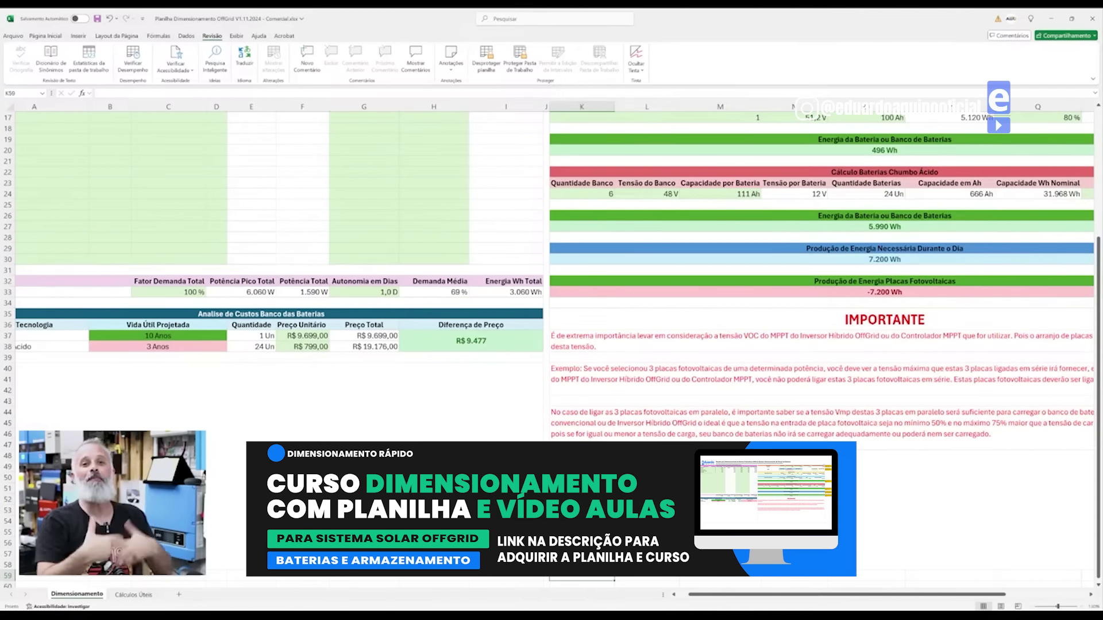
- Set the number of lead-acid banks back to 3
{"action": "left_click", "coordinate": [610, 195]}
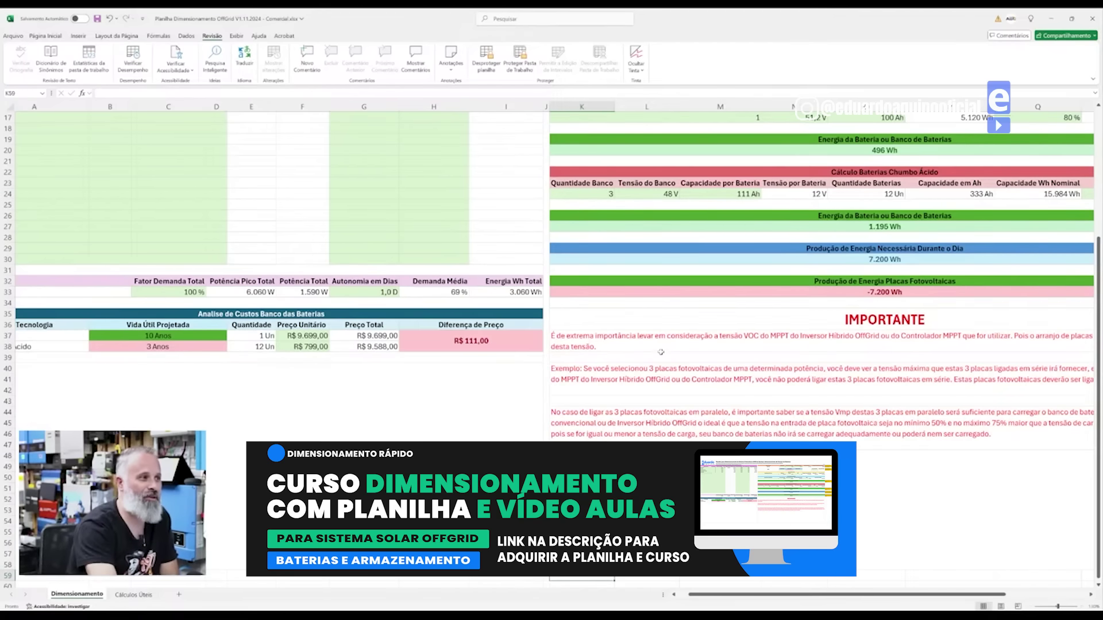
{"action": "scroll", "coordinate": [551, 345], "scroll_direction": "up", "scroll_amount": 4}
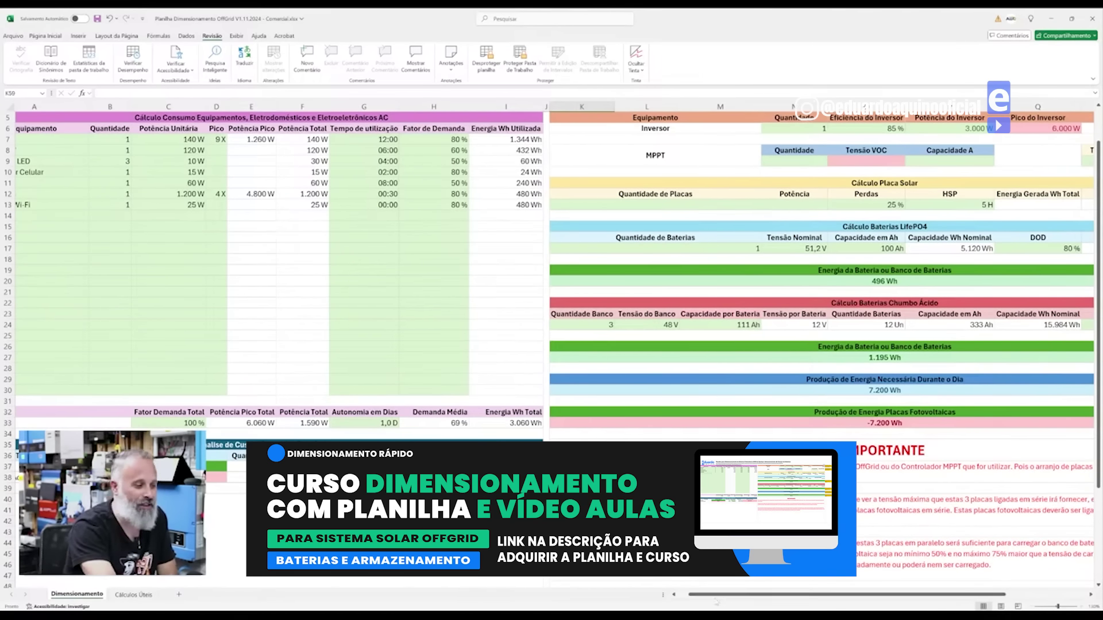
{"action": "left_click_drag", "start_coordinate": [715, 596], "coordinate": [704, 600]}
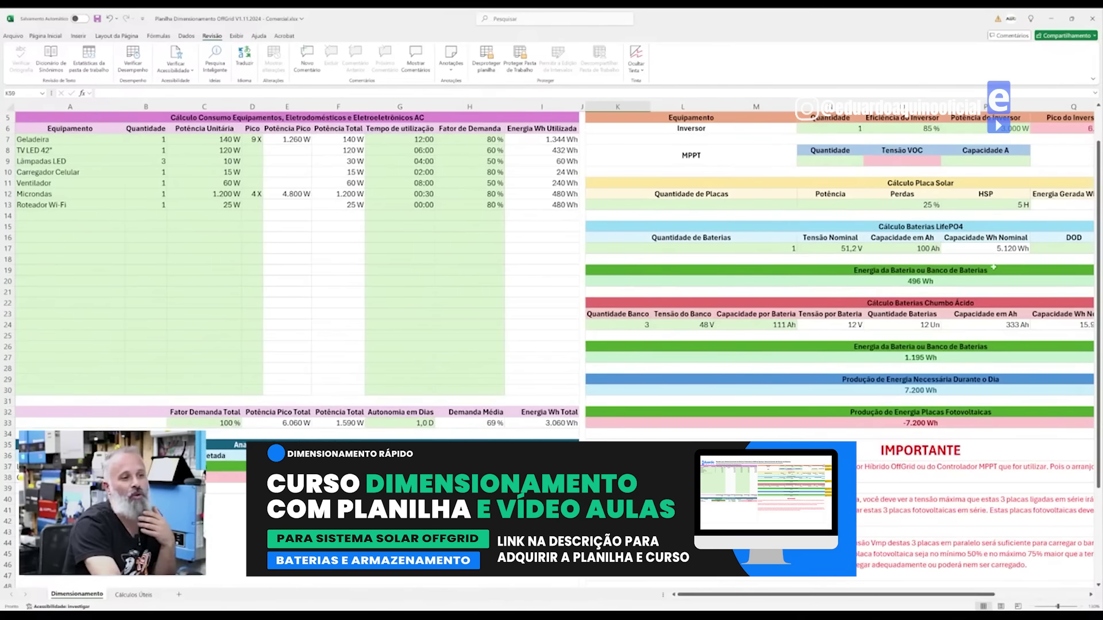
- Set the autonomy in the consumption totals to 2 days
{"action": "left_click", "coordinate": [430, 423]}
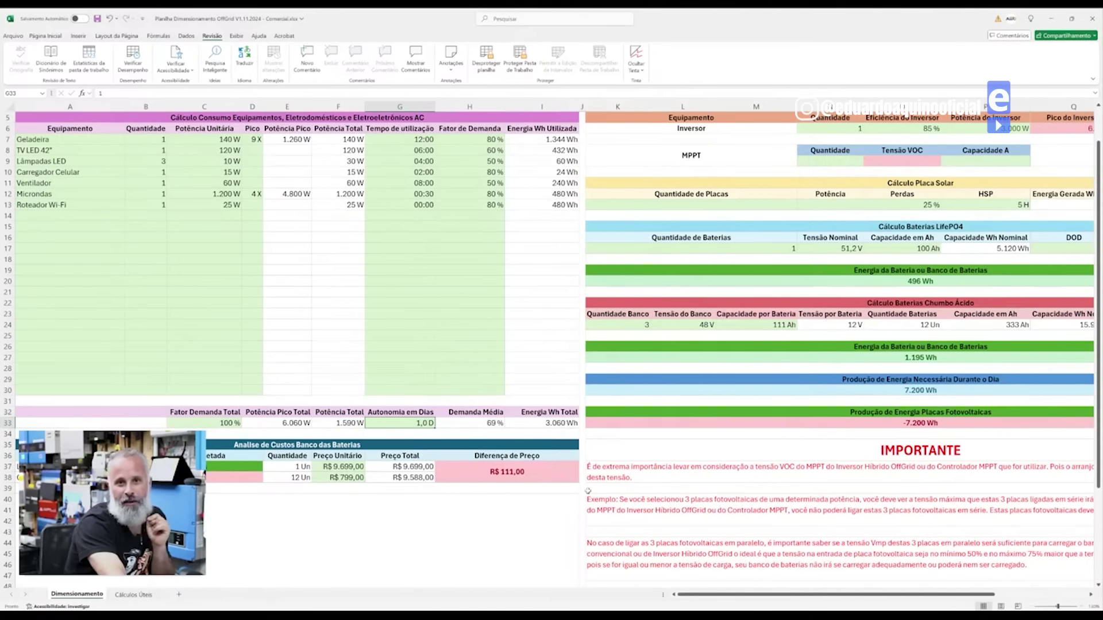
{"action": "type", "text": "2"}
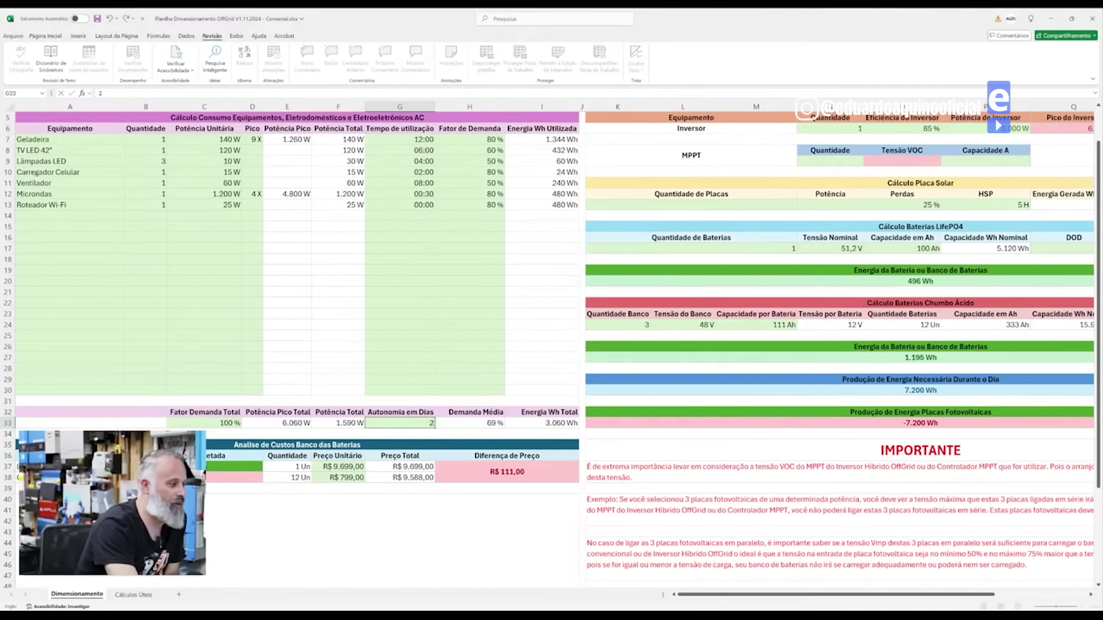
{"action": "key", "text": "Return"}
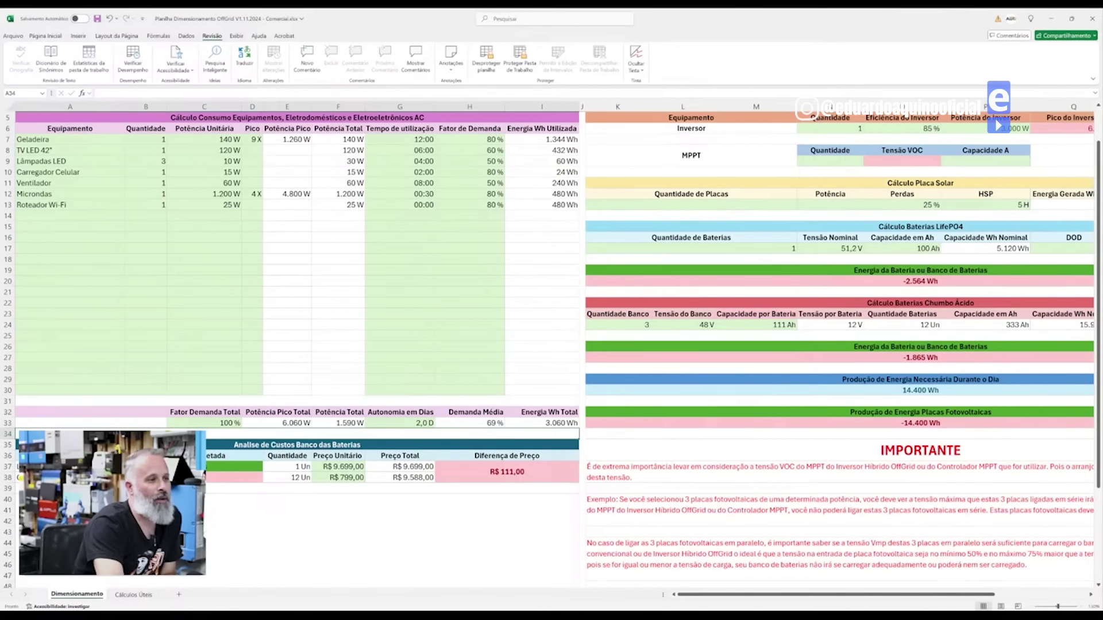
- Set the LifePO4 battery quantity to 2 and the number of lead-acid banks to 6
{"action": "left_click_drag", "start_coordinate": [689, 597], "coordinate": [753, 597]}
{"action": "left_click", "coordinate": [571, 244]}
{"action": "type", "text": "2"}
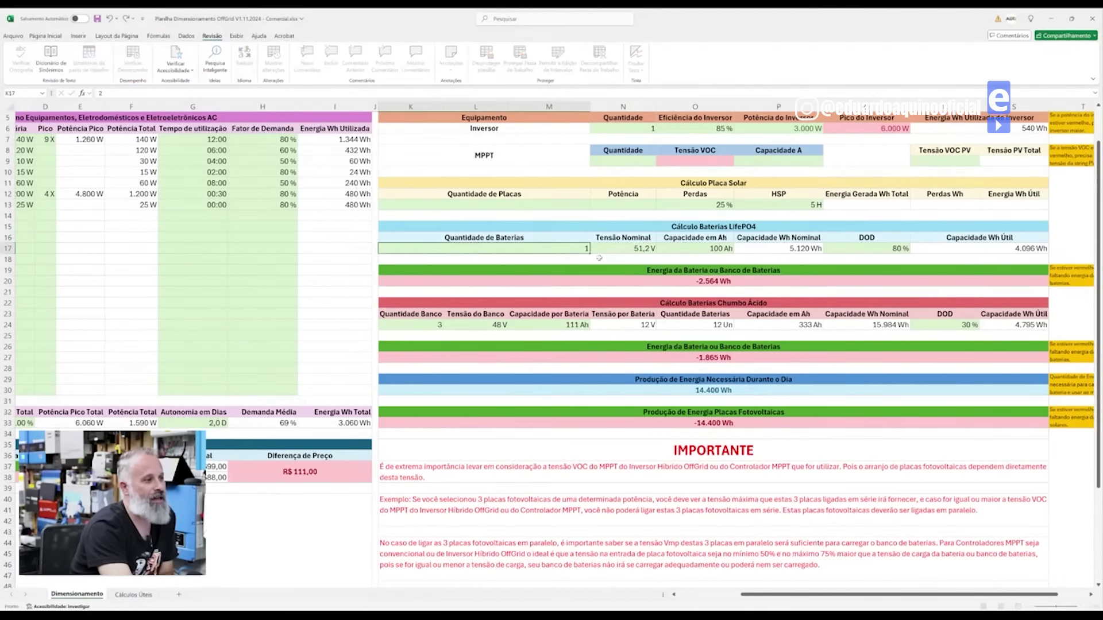
{"action": "key", "text": "Return"}
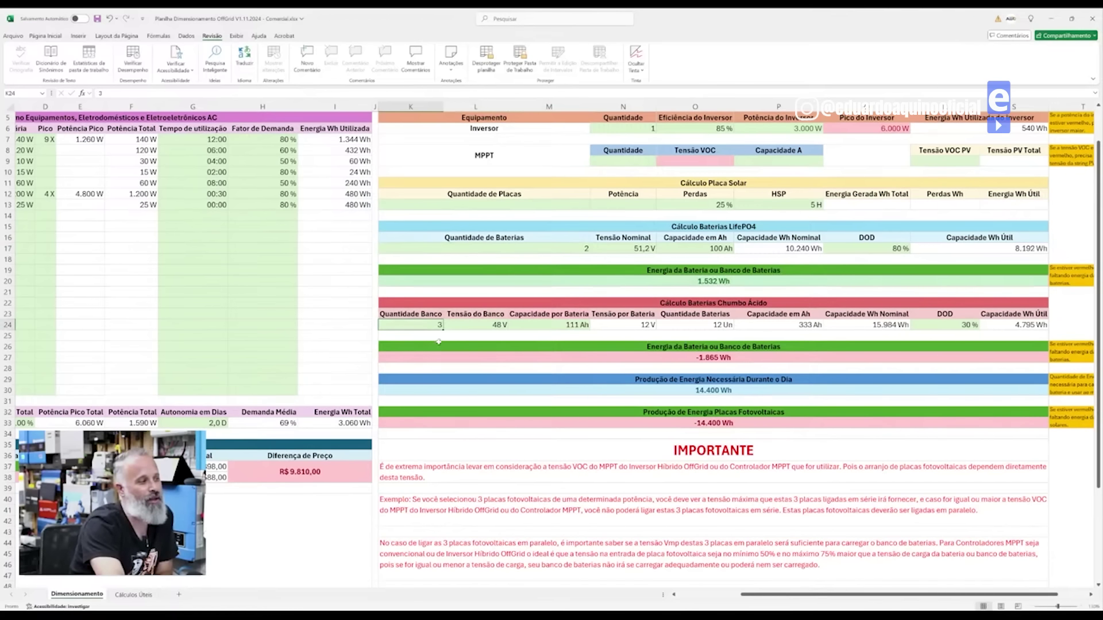
{"action": "type", "text": "6"}
{"action": "key", "text": "Return"}
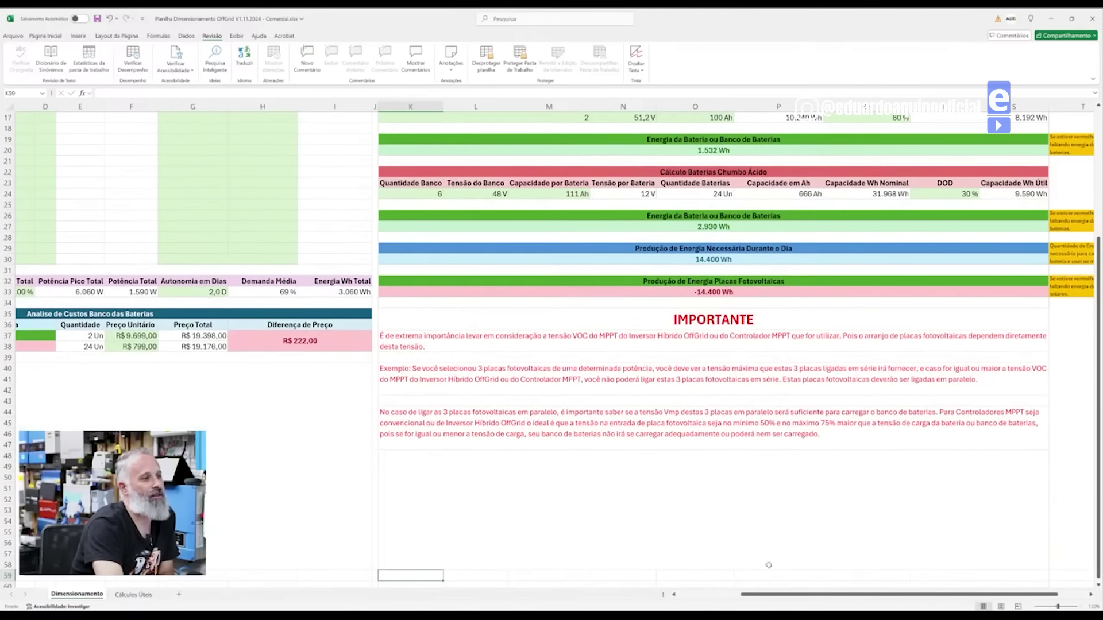
- Try 5 banks in the lead-acid battery calculation with two days of autonomy
{"action": "left_click_drag", "start_coordinate": [770, 595], "coordinate": [722, 604]}
{"action": "scroll", "coordinate": [632, 345], "scroll_direction": "up", "scroll_amount": 2}
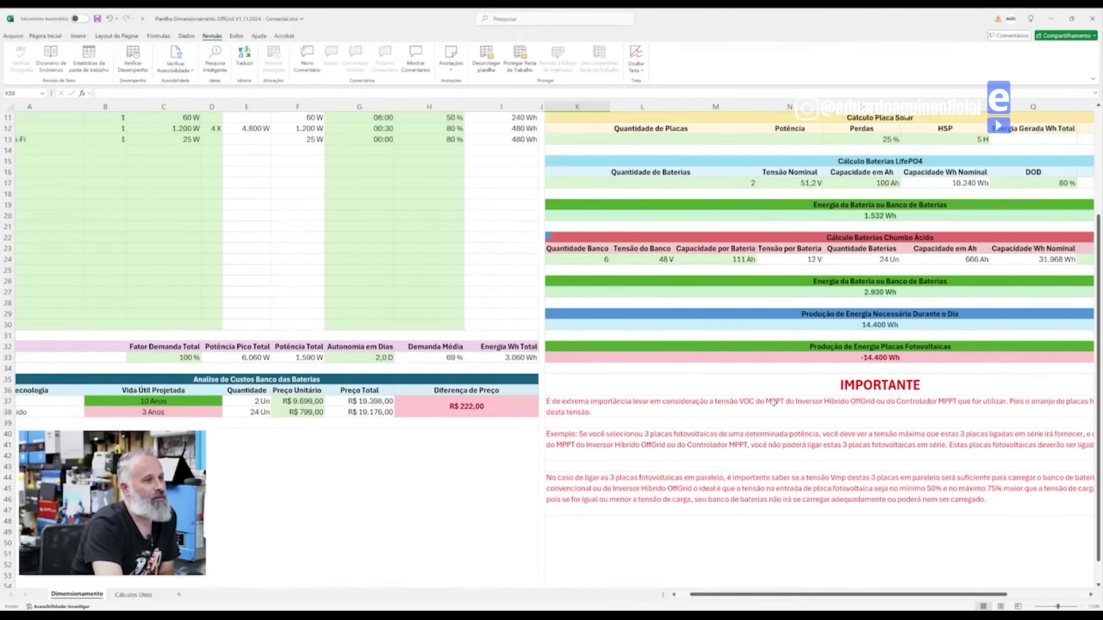
{"action": "scroll", "coordinate": [621, 259], "scroll_direction": "down", "scroll_amount": 1}
{"action": "left_click", "coordinate": [607, 227]}
{"action": "type", "text": "5"}
{"action": "key", "text": "Return"}
{"action": "scroll", "coordinate": [705, 313], "scroll_direction": "up", "scroll_amount": 4}
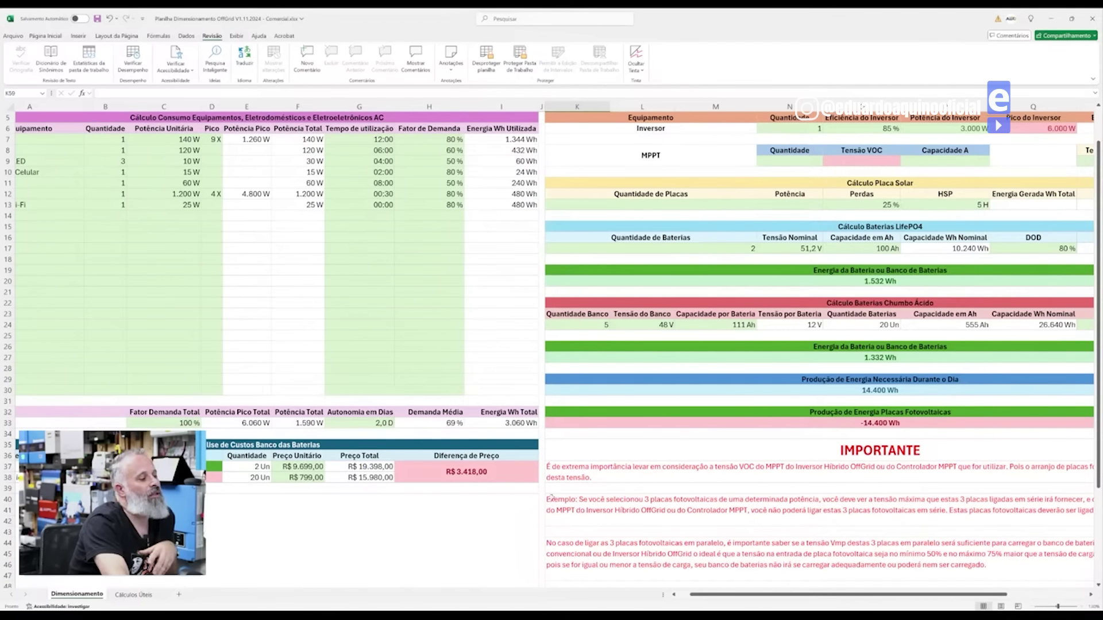
- Raise the number of lead-acid banks to 10 and compare the cost difference with LifePO4
{"action": "left_click_drag", "start_coordinate": [722, 595], "coordinate": [720, 595]}
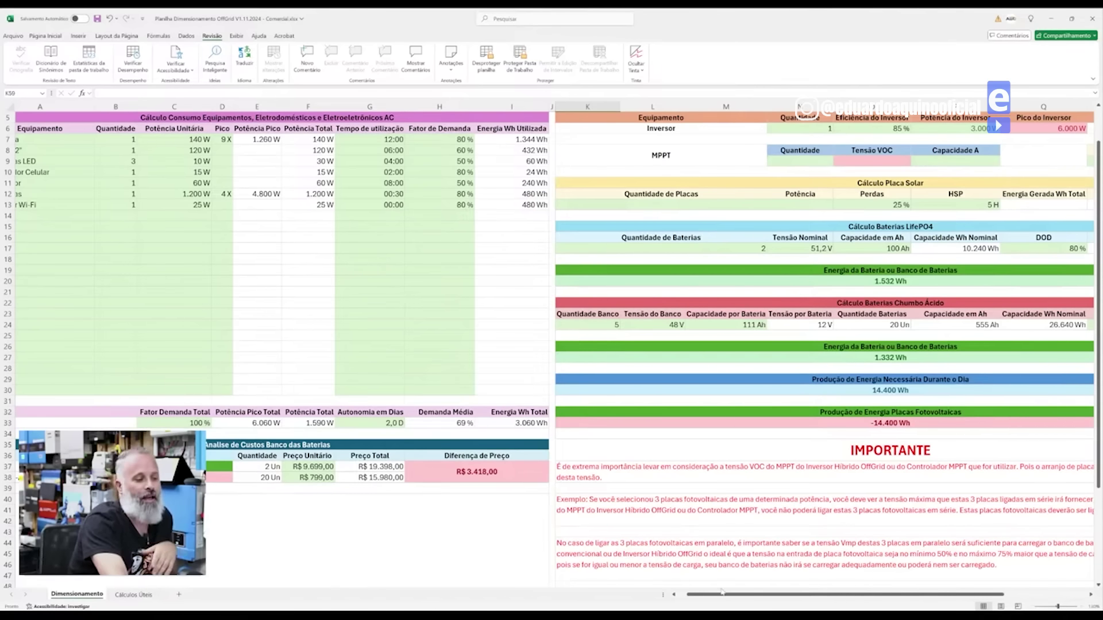
{"action": "mouse_move", "coordinate": [728, 595]}
{"action": "left_mouse_down"}
{"action": "mouse_move", "coordinate": [762, 599]}
{"action": "mouse_move", "coordinate": [727, 597]}
{"action": "left_mouse_up"}
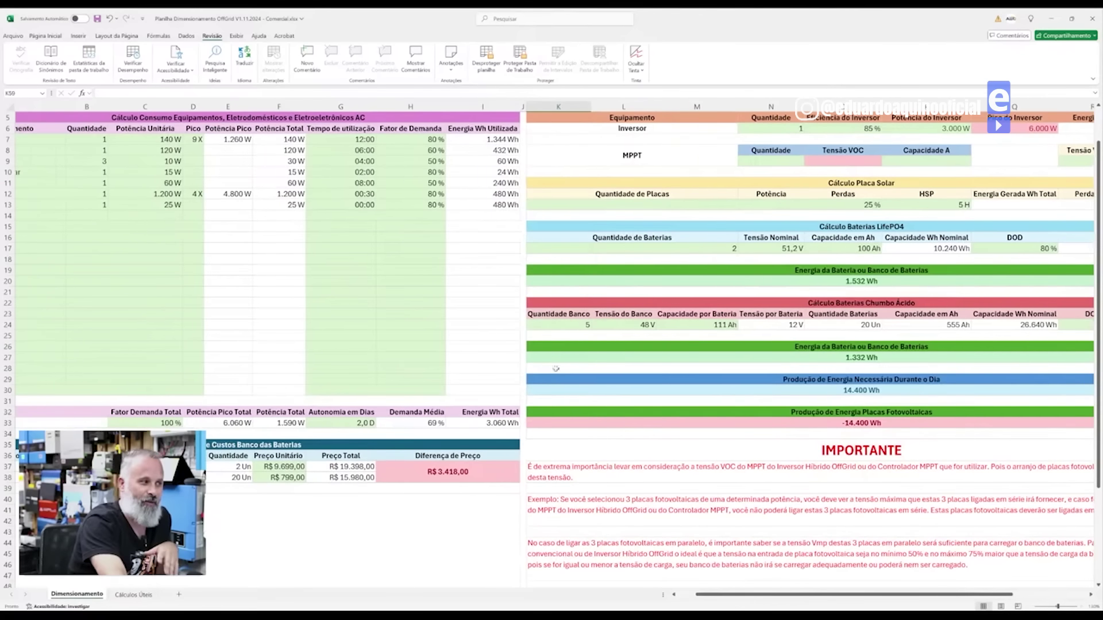
{"action": "left_click", "coordinate": [569, 325]}
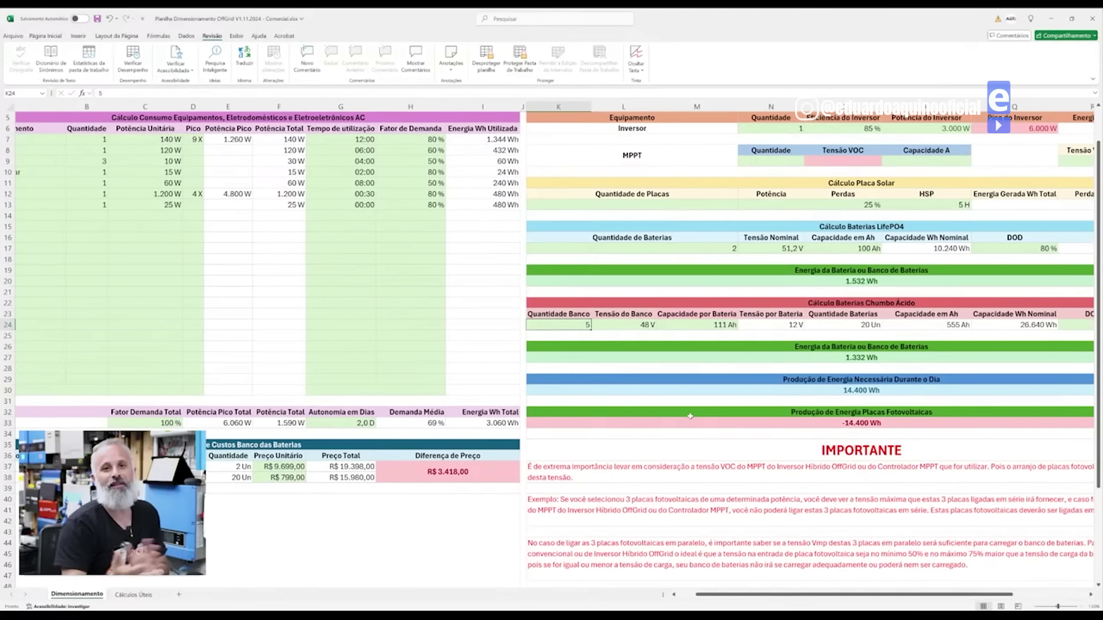
{"action": "type", "text": "10"}
{"action": "key", "text": "Return"}
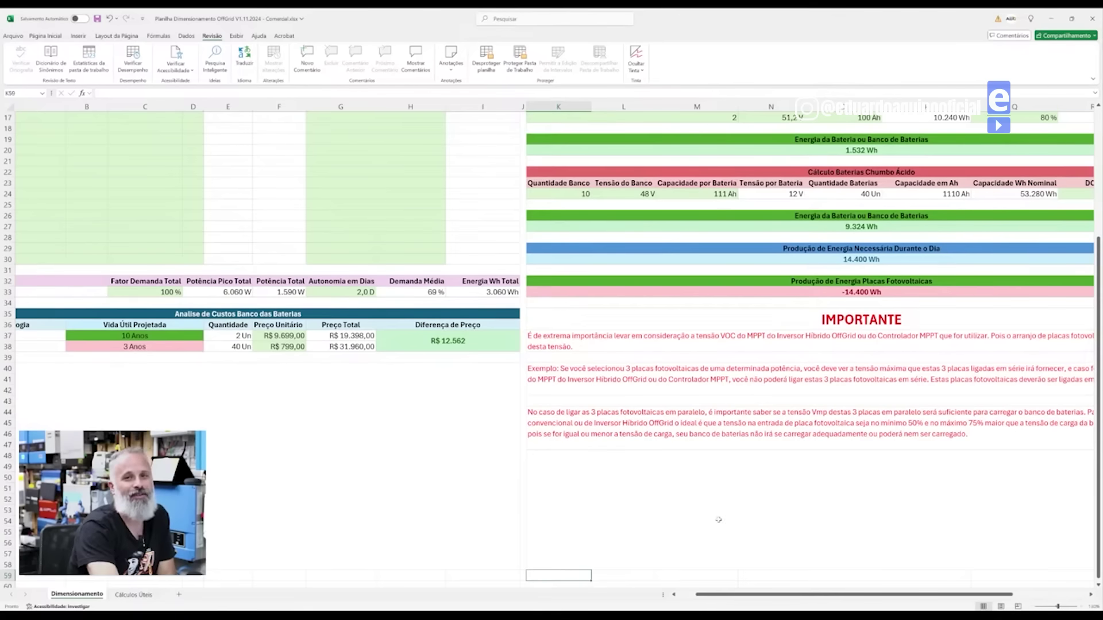
{"action": "scroll", "coordinate": [718, 520], "scroll_direction": "up", "scroll_amount": 2}
{"action": "scroll", "coordinate": [715, 514], "scroll_direction": "up", "scroll_amount": 2}
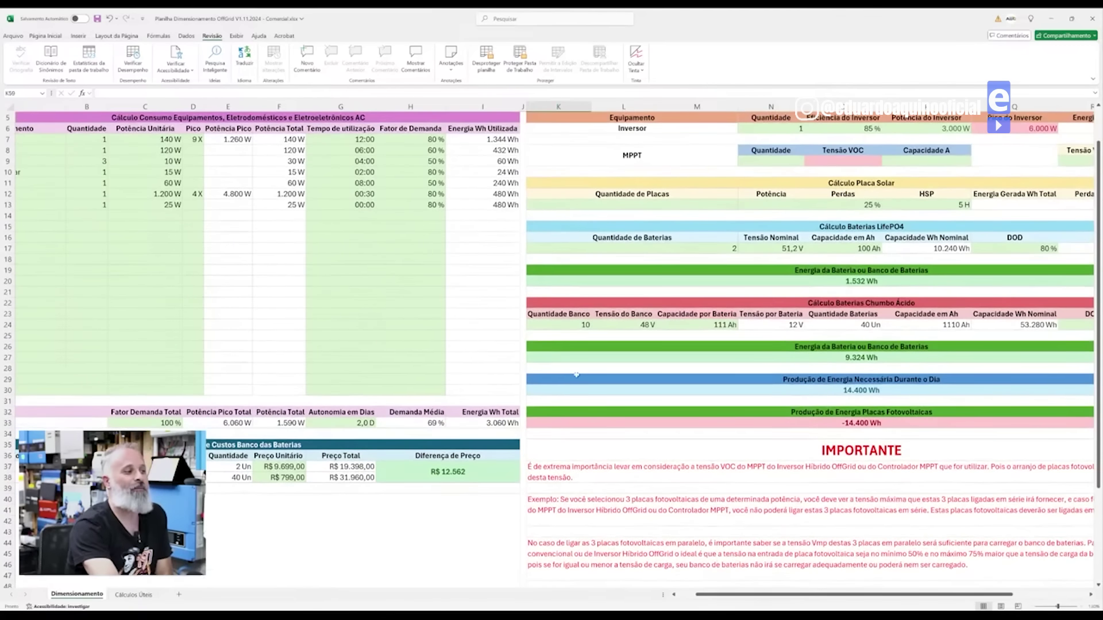
- Set the autonomy in the consumption totals to 1 day
{"action": "left_click", "coordinate": [572, 326]}
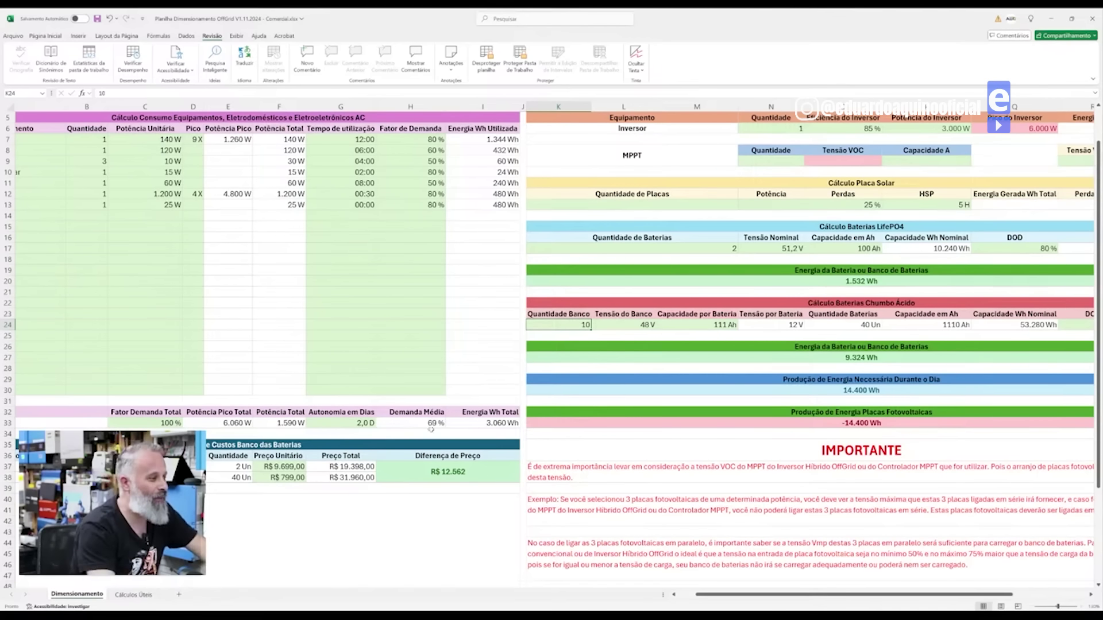
{"action": "left_click", "coordinate": [370, 425]}
{"action": "type", "text": "1"}
{"action": "scroll", "coordinate": [370, 426], "scroll_direction": "left", "scroll_amount": 2}
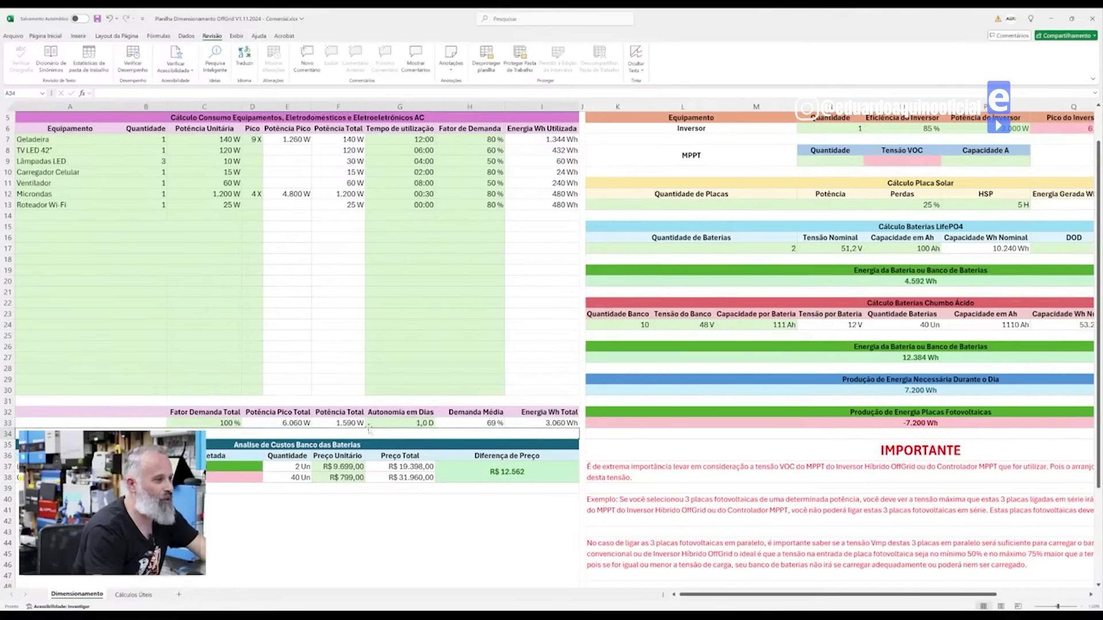
- Set the LifePO4 battery quantity to 1 and the number of lead-acid banks to 1
{"action": "left_click", "coordinate": [764, 249]}
{"action": "type", "text": "1"}
{"action": "left_click", "coordinate": [626, 325]}
{"action": "type", "text": "1"}
{"action": "key", "text": "Tab"}
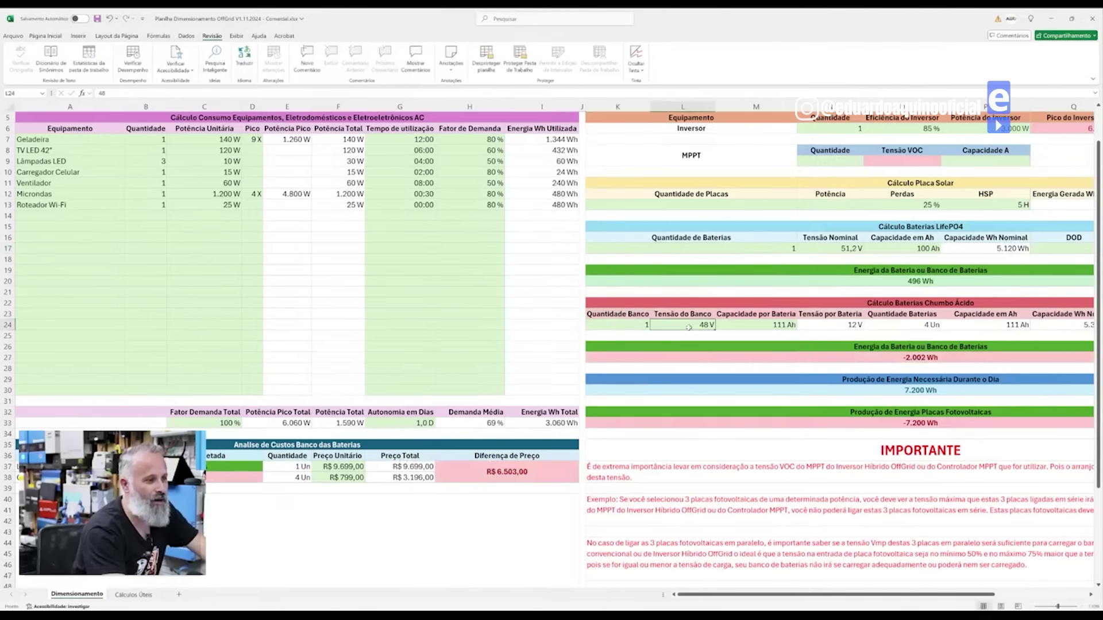
- Set the capacity per lead-acid battery to 220 Ah
{"action": "type", "text": "234"}
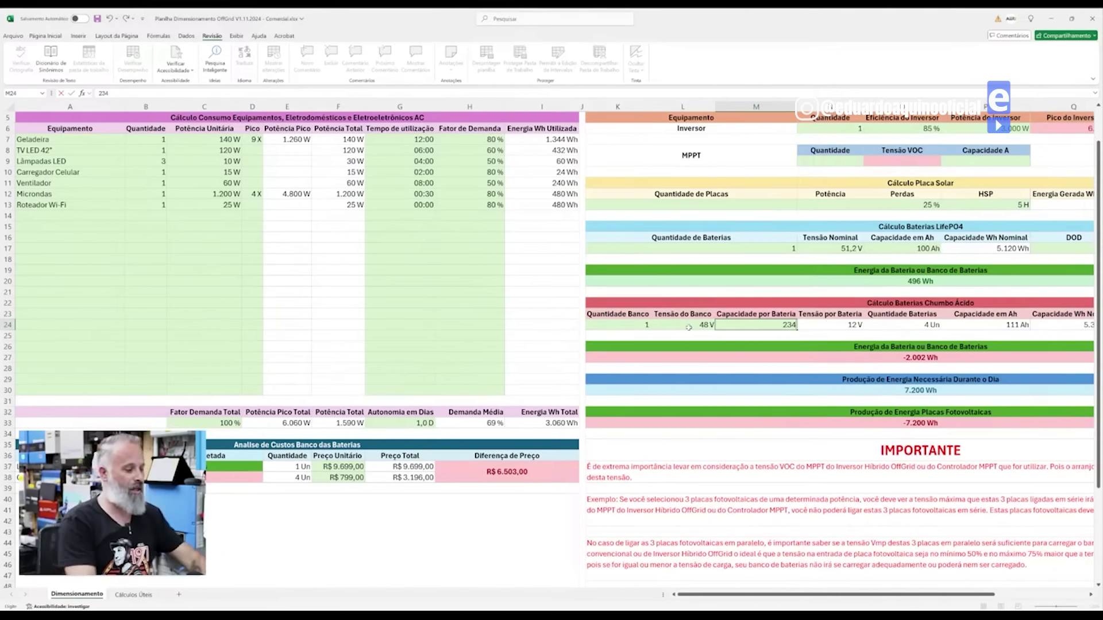
{"action": "key", "text": "BackSpace"}
{"action": "key", "text": "BackSpace"}
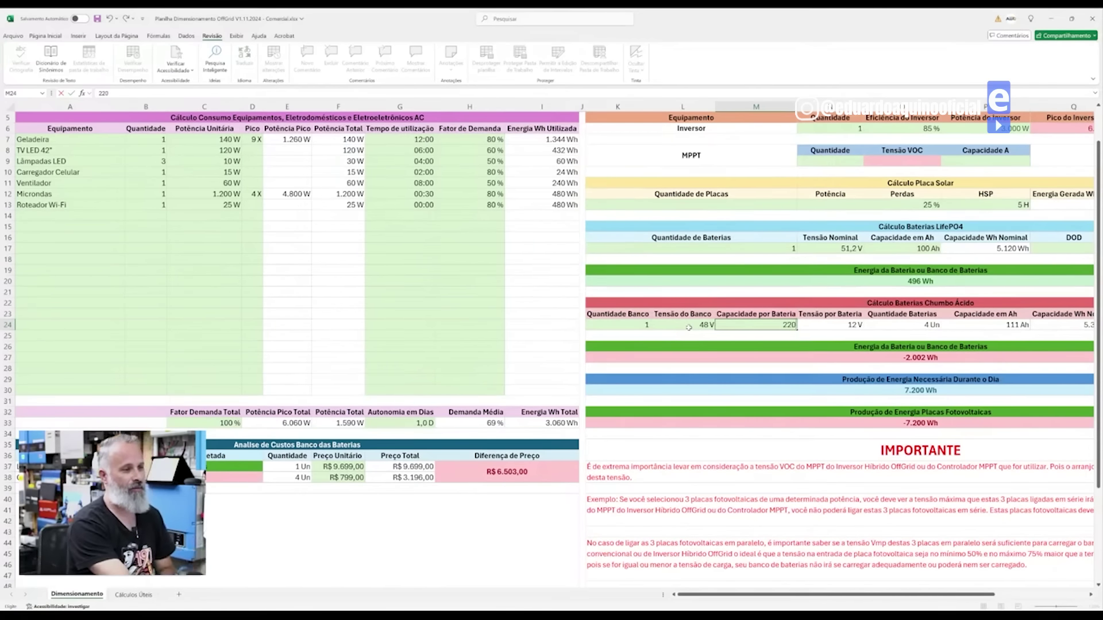
{"action": "type", "text": "20"}
{"action": "key", "text": "Down"}
{"action": "key", "text": "Down"}
{"action": "key", "text": "Down"}
{"action": "key", "text": "Down"}
{"action": "key", "text": "Down"}
{"action": "key", "text": "Down"}
{"action": "key", "text": "Down"}
{"action": "key", "text": "Down"}
{"action": "key", "text": "Down"}
{"action": "key", "text": "Down"}
{"action": "key", "text": "Down"}
{"action": "key", "text": "Down"}
{"action": "key", "text": "Down"}
{"action": "key", "text": "Down"}
{"action": "key", "text": "Down"}
{"action": "key", "text": "Down"}
{"action": "key", "text": "Down"}
{"action": "key", "text": "Down"}
{"action": "key", "text": "Down"}
{"action": "key", "text": "Down"}
{"action": "scroll", "coordinate": [805, 466], "scroll_direction": "up", "scroll_amount": 4}
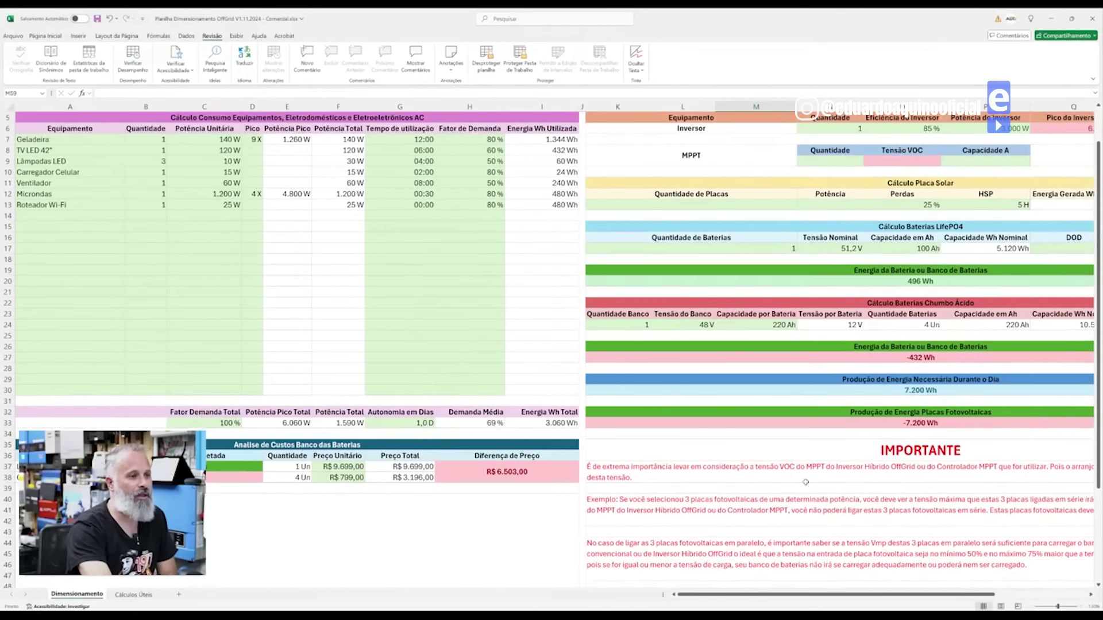
- Enter a unit price of R$ 1.690,00 for the lead-acid battery in the cost analysis
{"action": "left_click_drag", "start_coordinate": [764, 594], "coordinate": [800, 595]}
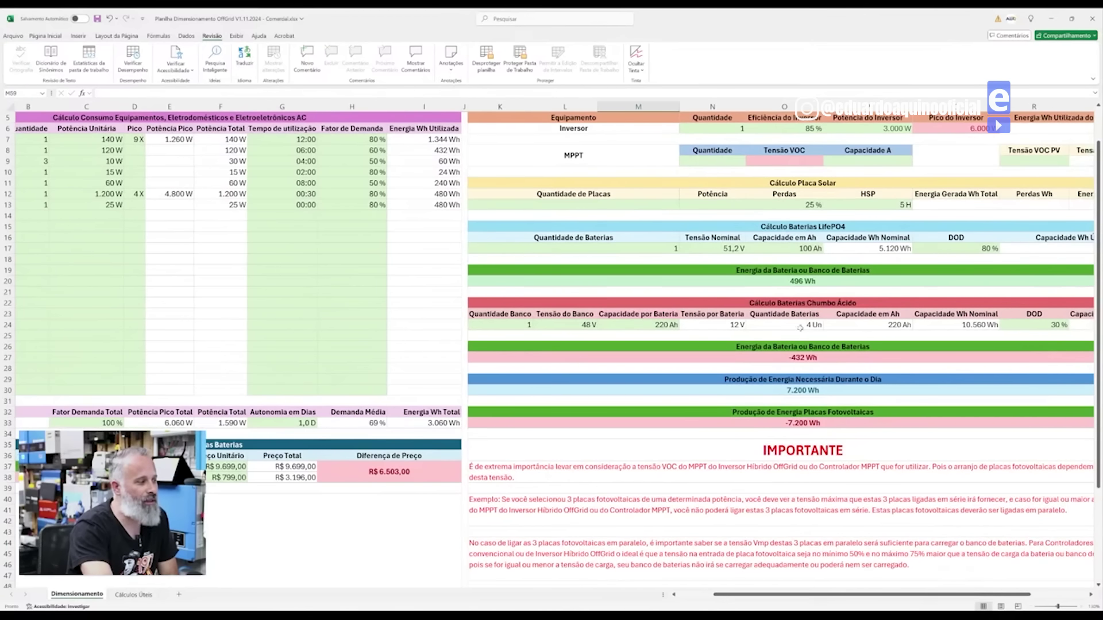
{"action": "left_click", "coordinate": [234, 478]}
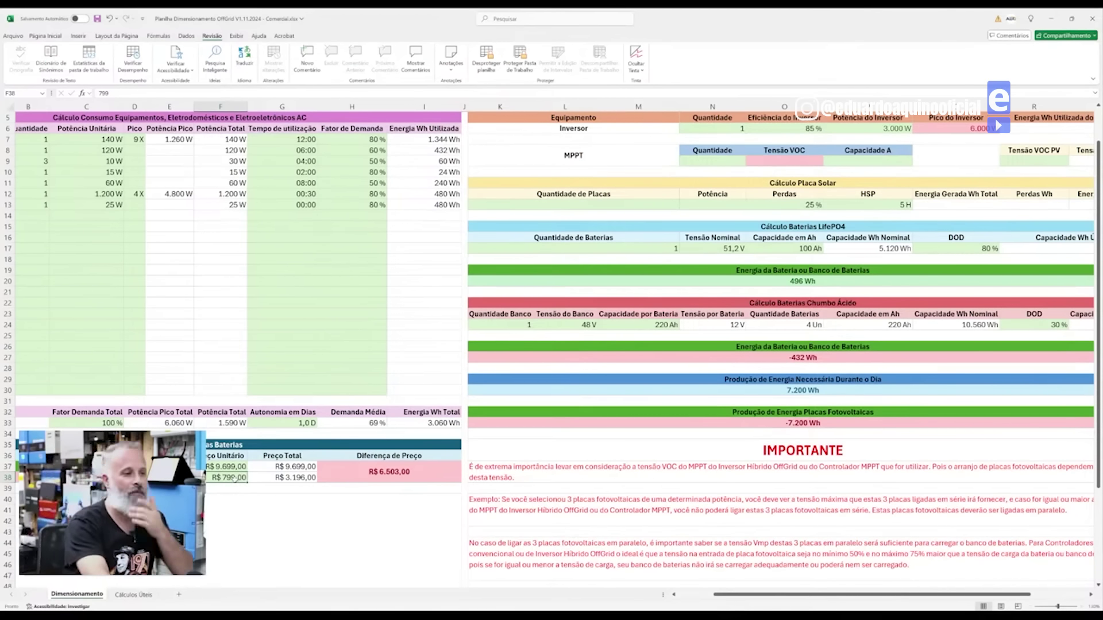
{"action": "type", "text": "1890"}
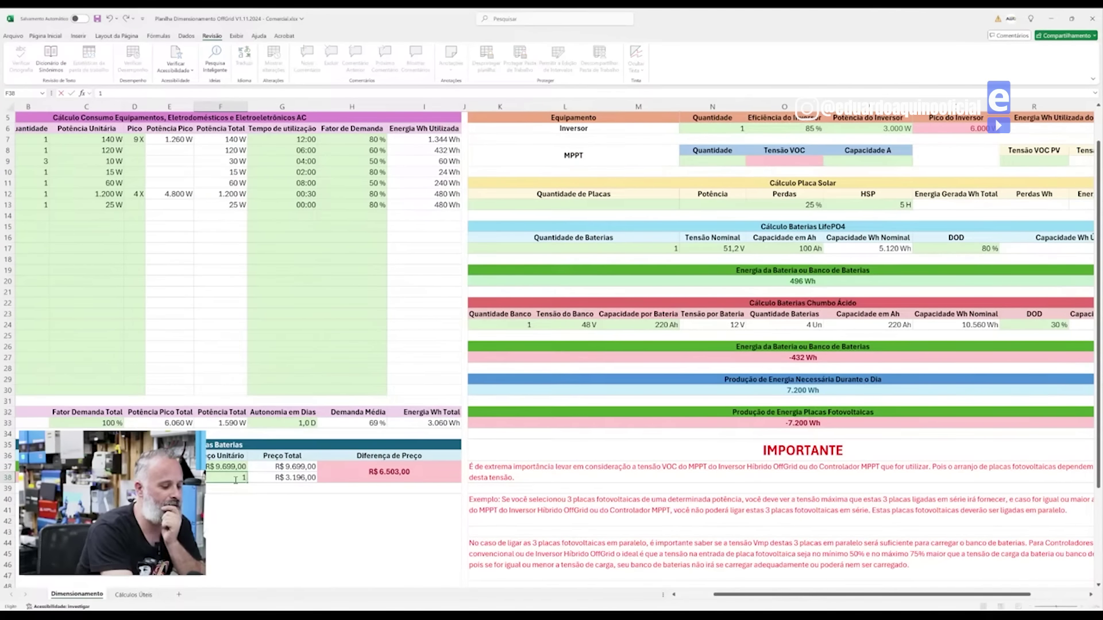
{"action": "key", "text": "Return"}
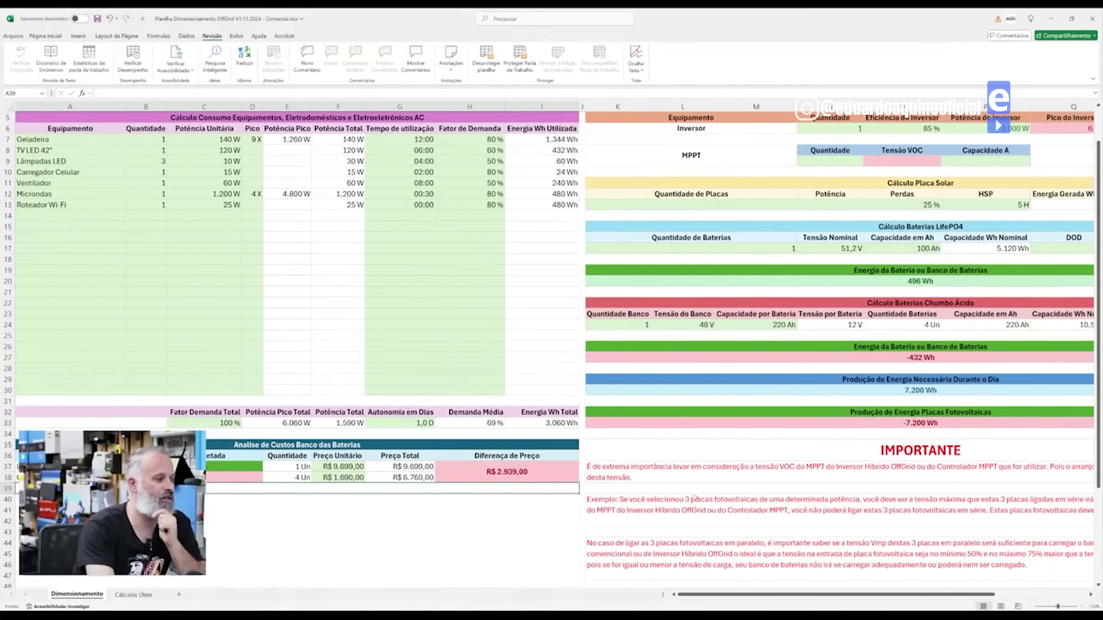
- Set the number of 220 Ah lead-acid banks to 2 and check the energy and cost difference
{"action": "scroll", "coordinate": [768, 501], "scroll_direction": "right", "scroll_amount": 1}
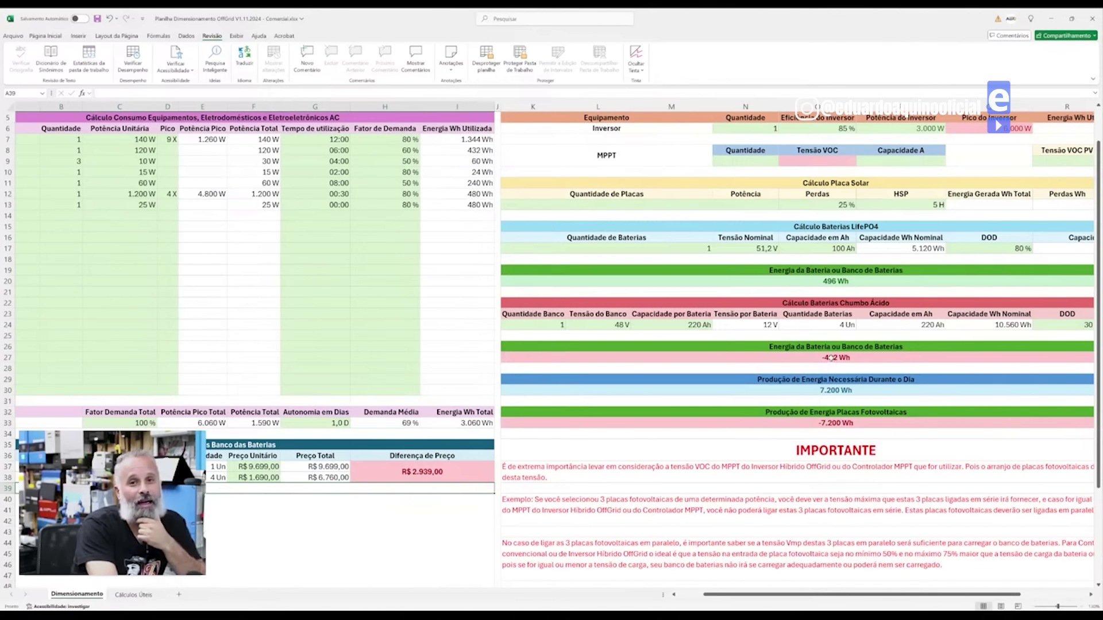
{"action": "left_click", "coordinate": [561, 325]}
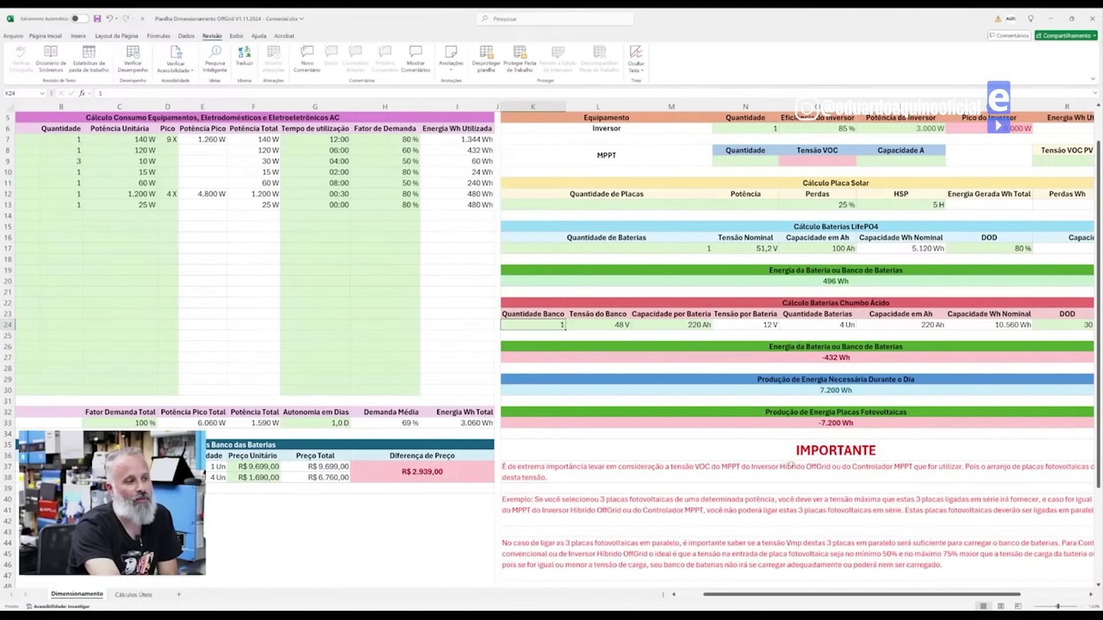
{"action": "type", "text": "2"}
{"action": "key", "text": "Return"}
{"action": "key", "text": "ctrl+Down"}
{"action": "left_click_drag", "start_coordinate": [760, 596], "coordinate": [768, 592]}
{"action": "scroll", "coordinate": [642, 516], "scroll_direction": "up", "scroll_amount": 1}
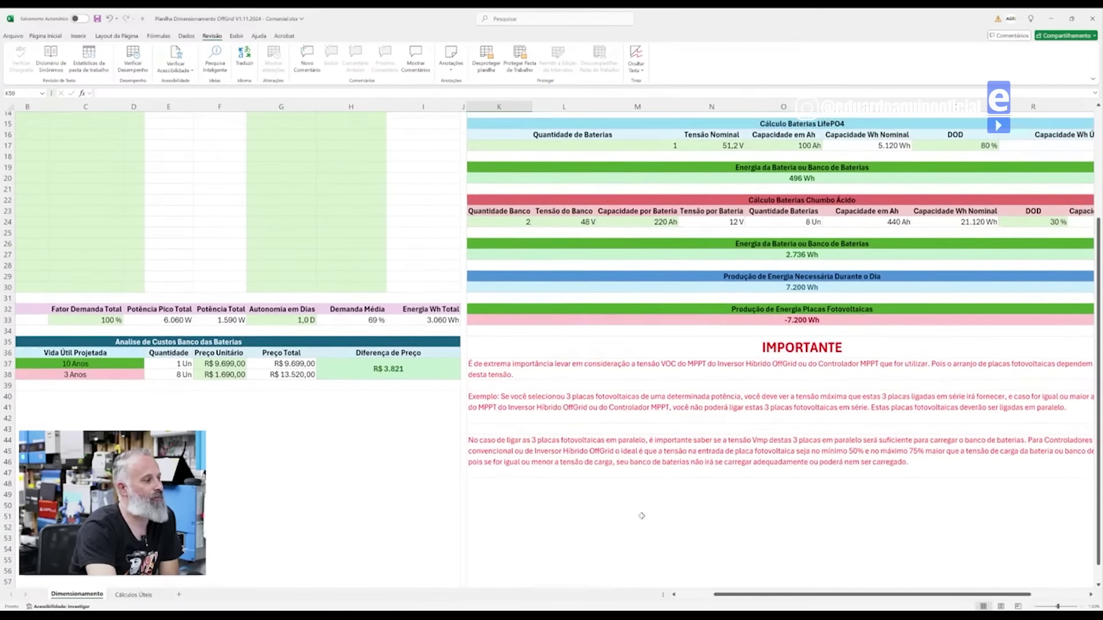
{"action": "scroll", "coordinate": [642, 516], "scroll_direction": "up", "scroll_amount": 3}
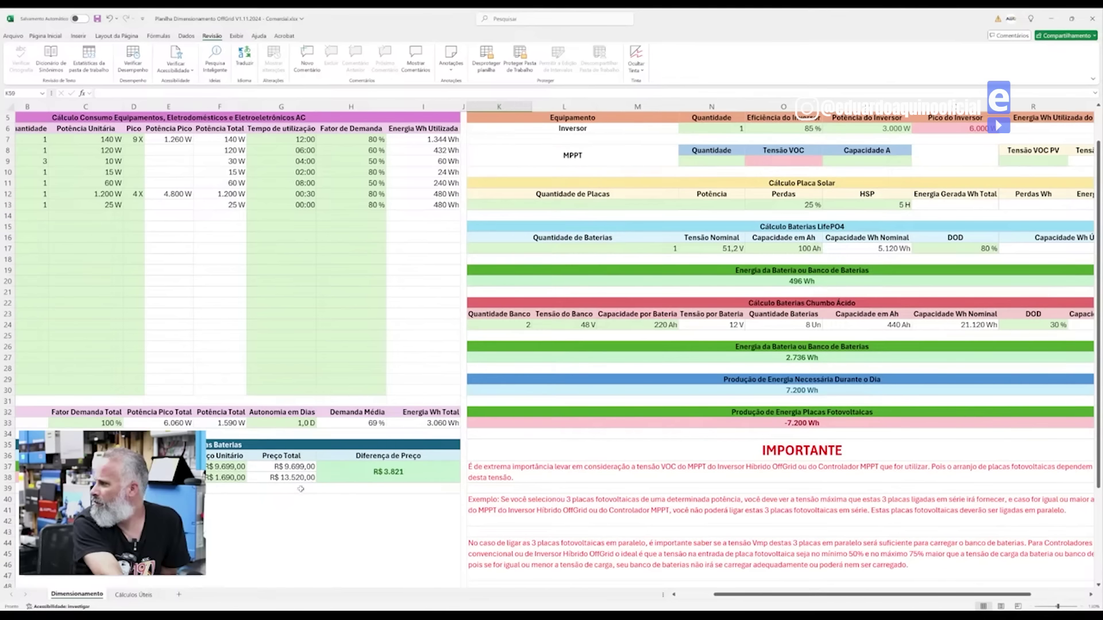
- Set the lead-acid battery's unit price to R$ 1.570,77 in the cost analysis
{"action": "left_click", "coordinate": [229, 479]}
{"action": "type", "text": "1570,77"}
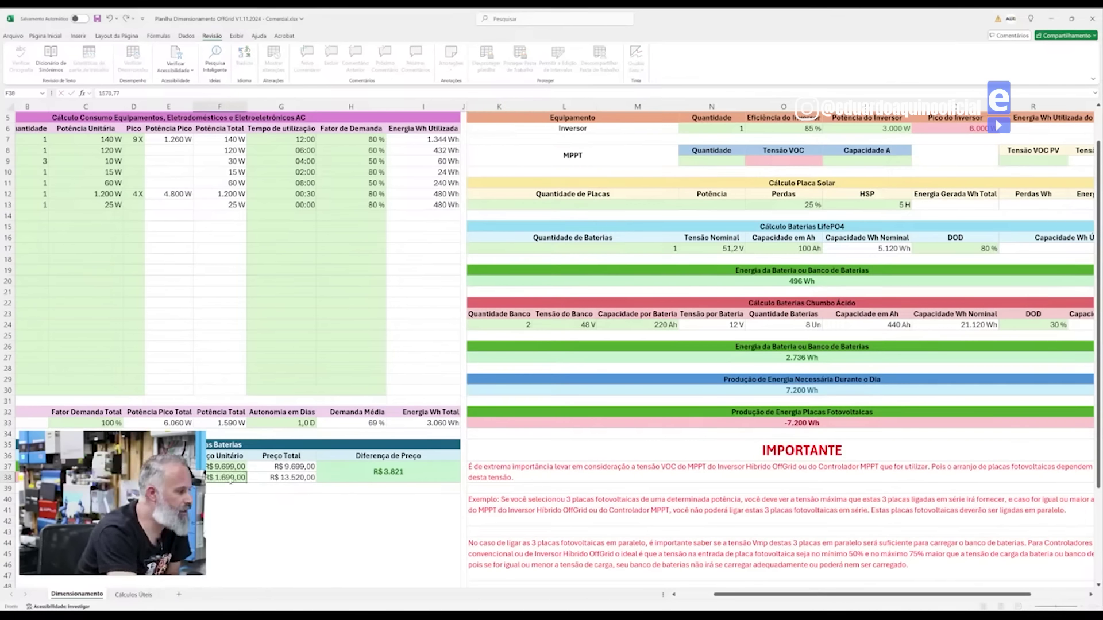
{"action": "key", "text": "Return"}
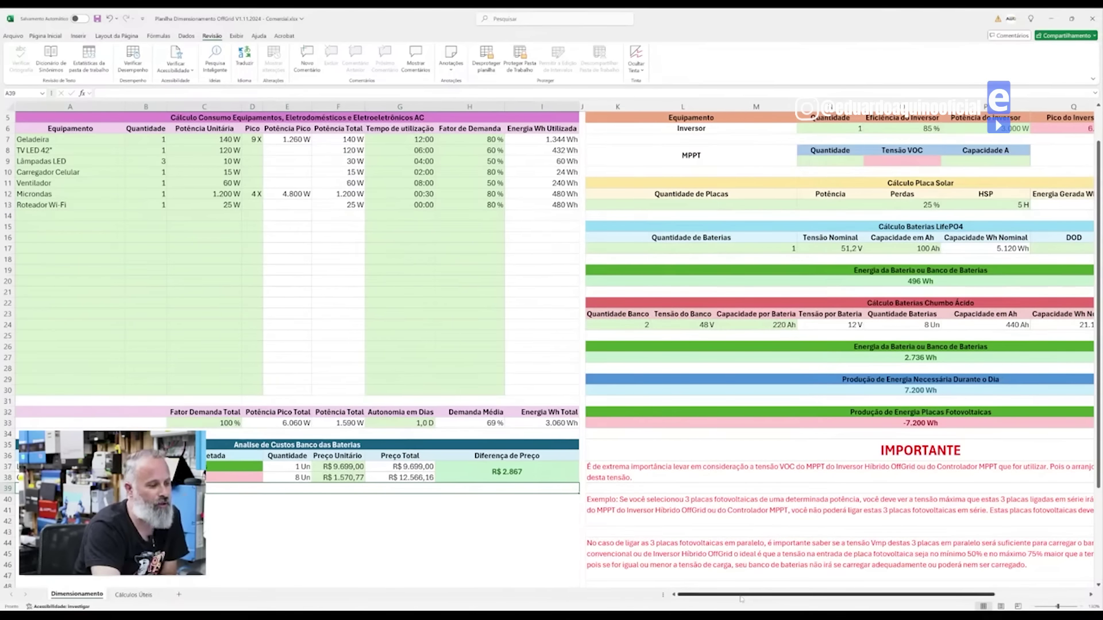
- Try 1 bank in the lead-acid calculation to compare its energy and cost with LifePO4
{"action": "left_click_drag", "start_coordinate": [741, 598], "coordinate": [792, 592]}
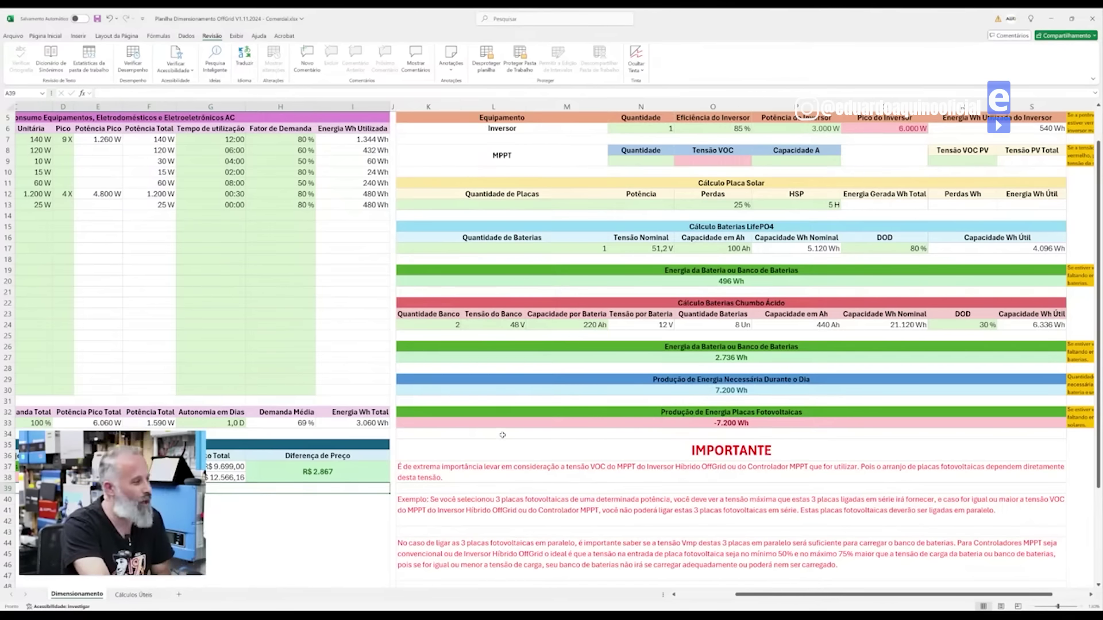
{"action": "left_click", "coordinate": [447, 325]}
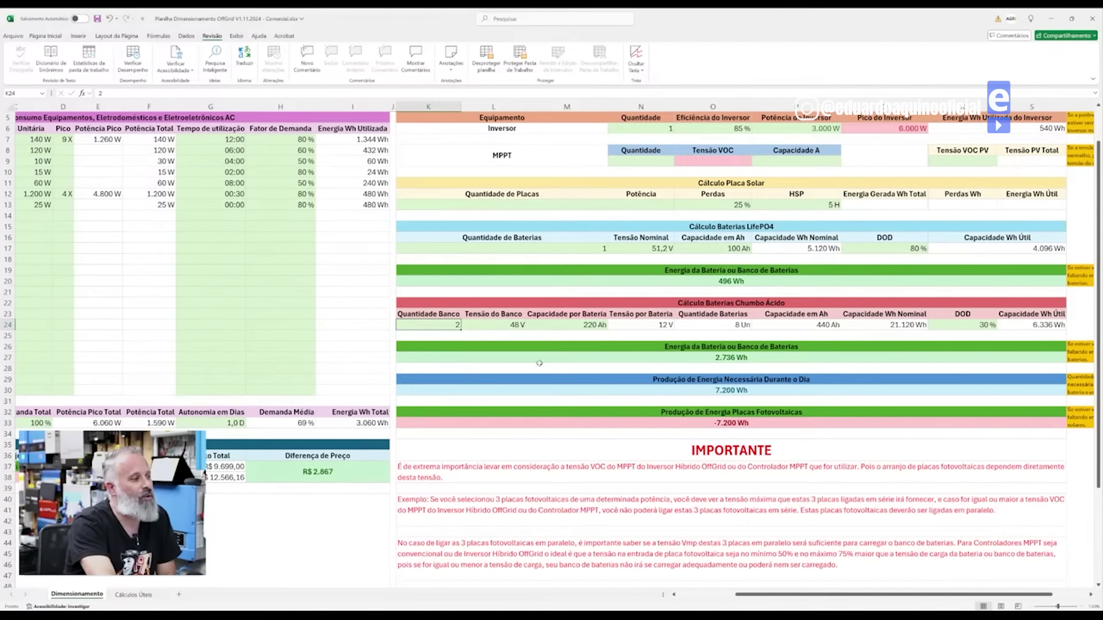
{"action": "type", "text": "1"}
{"action": "key", "text": "Return"}
{"action": "scroll", "coordinate": [462, 248], "scroll_direction": "down", "scroll_amount": 4}
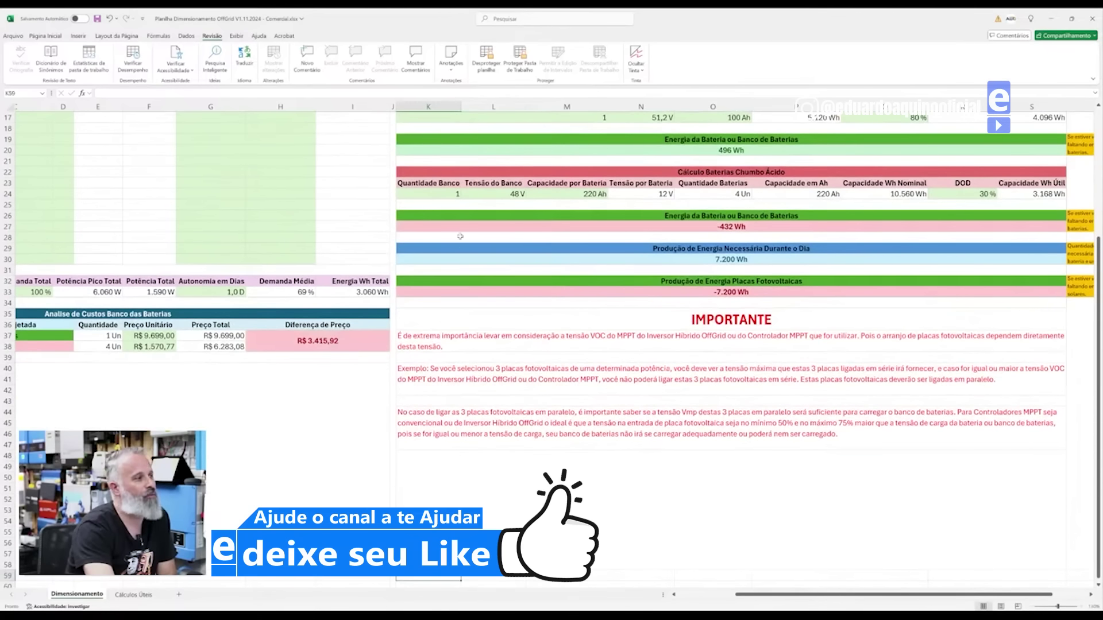
- Set the number of lead-acid banks back to 2 and review the DOD and battery cost analysis
{"action": "left_click", "coordinate": [456, 194]}
{"action": "type", "text": "2"}
{"action": "key", "text": "Return"}
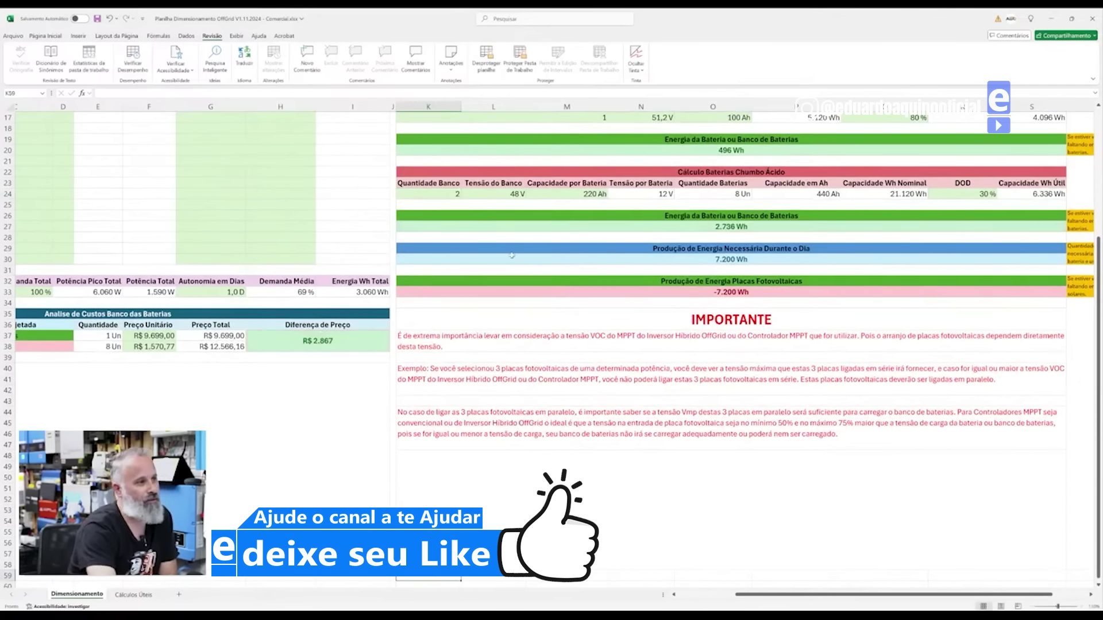
{"action": "scroll", "coordinate": [591, 314], "scroll_direction": "up", "scroll_amount": 2}
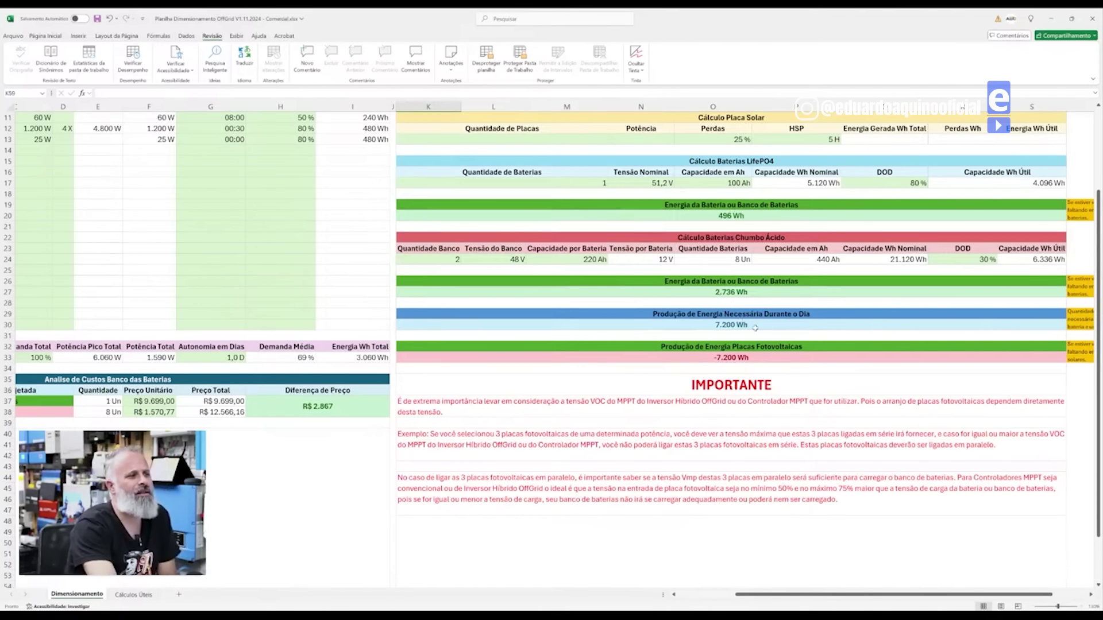
{"action": "left_click", "coordinate": [936, 260]}
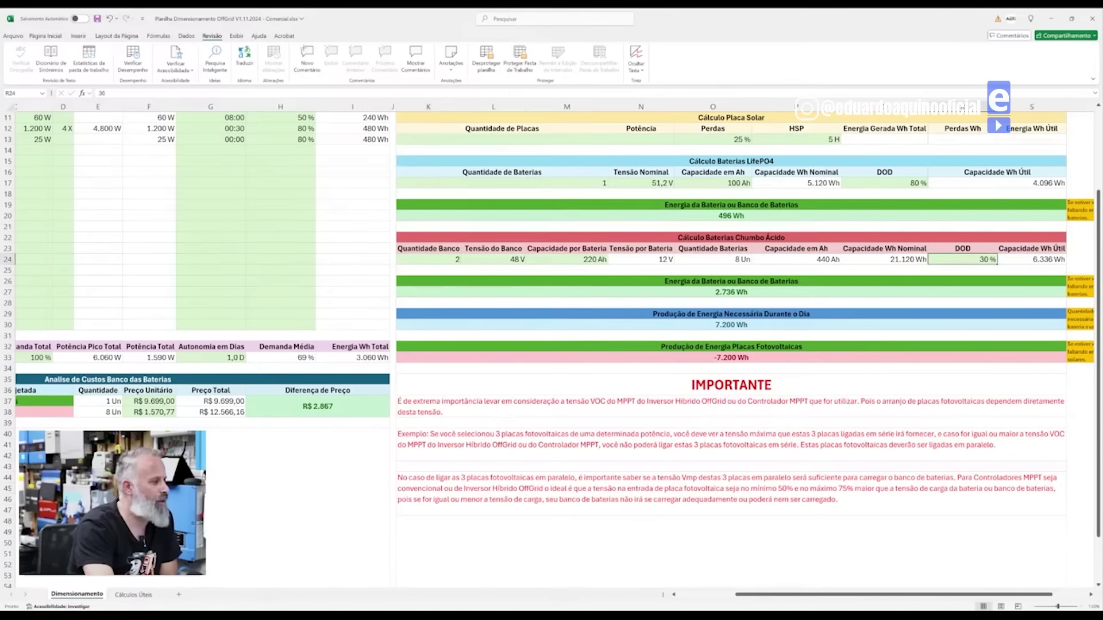
{"action": "scroll", "coordinate": [748, 597], "scroll_direction": "left", "scroll_amount": 1}
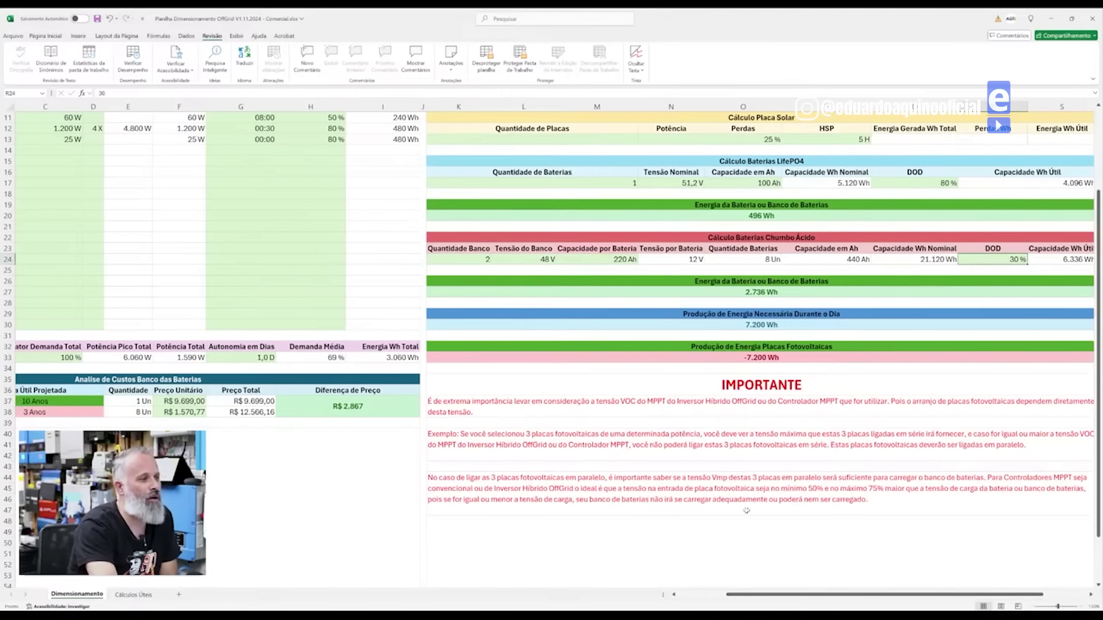
{"action": "scroll", "coordinate": [748, 595], "scroll_direction": "left", "scroll_amount": 2}
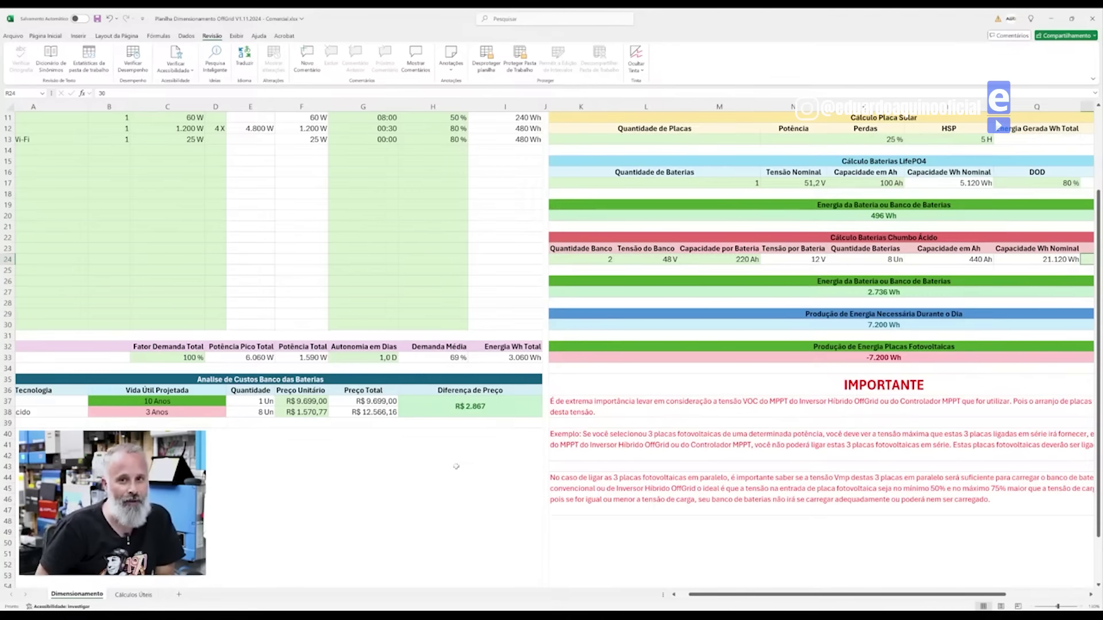
- Set the number of lead-acid banks to 1 and review the cost analysis against the bank's energy
{"action": "left_click", "coordinate": [587, 263]}
{"action": "type", "text": "1"}
{"action": "key", "text": "Return"}
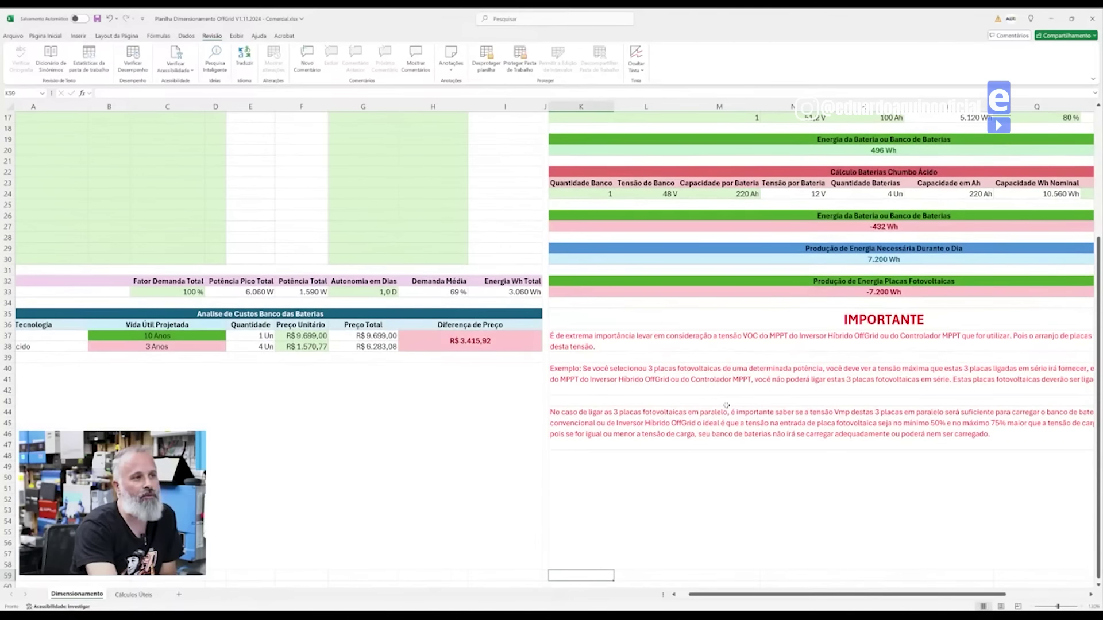
{"action": "scroll", "coordinate": [764, 542], "scroll_direction": "left", "scroll_amount": 1}
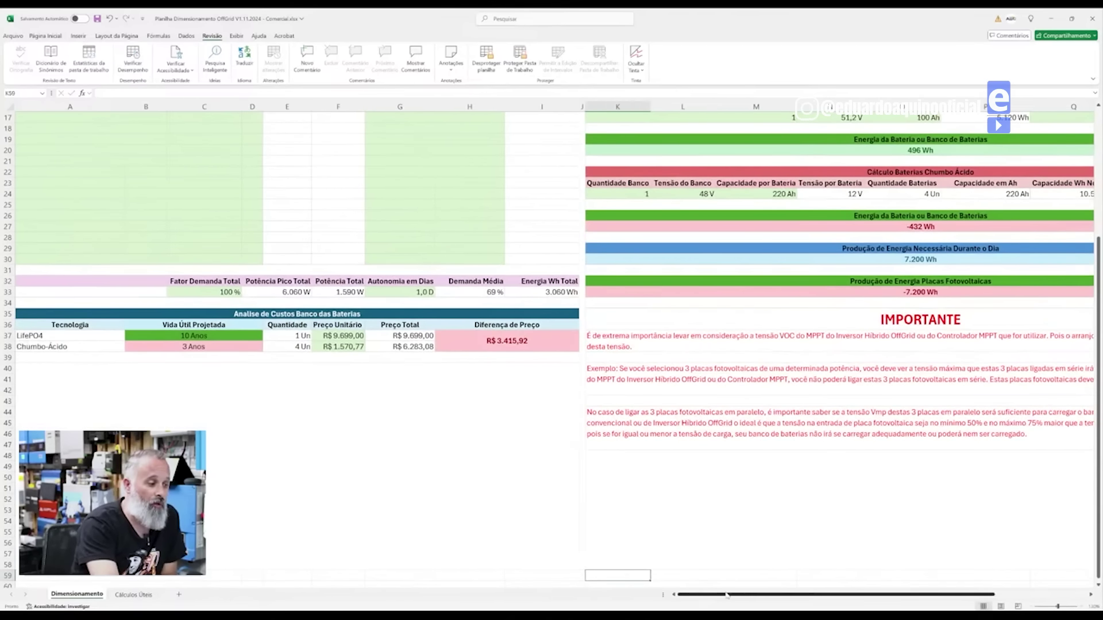
{"action": "scroll", "coordinate": [918, 447], "scroll_direction": "up", "scroll_amount": 2}
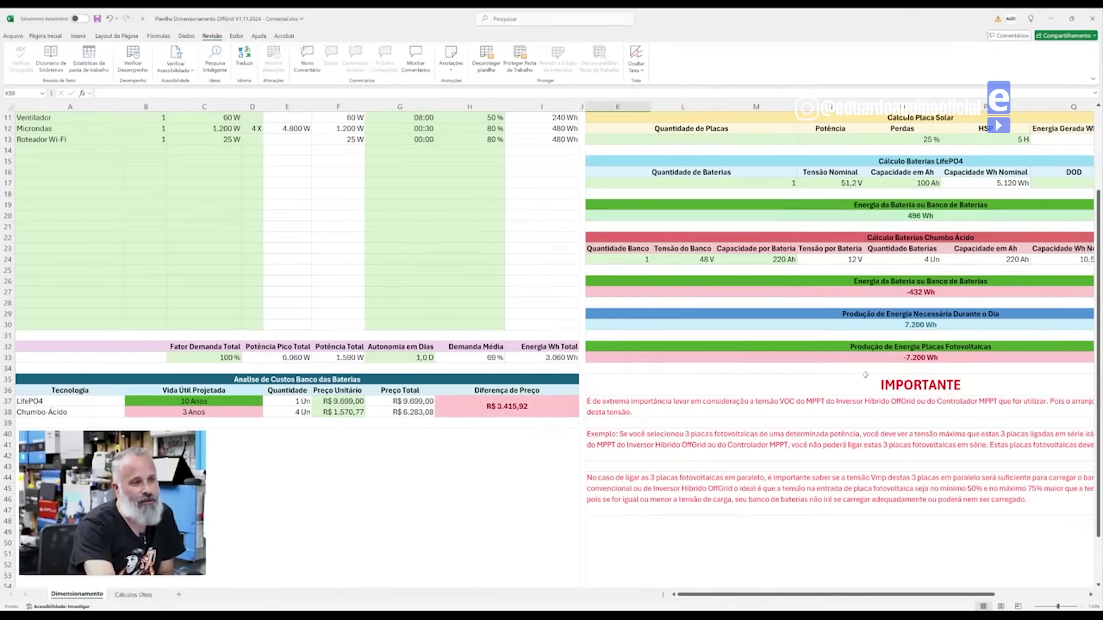
{"action": "scroll", "coordinate": [764, 600], "scroll_direction": "right", "scroll_amount": 2}
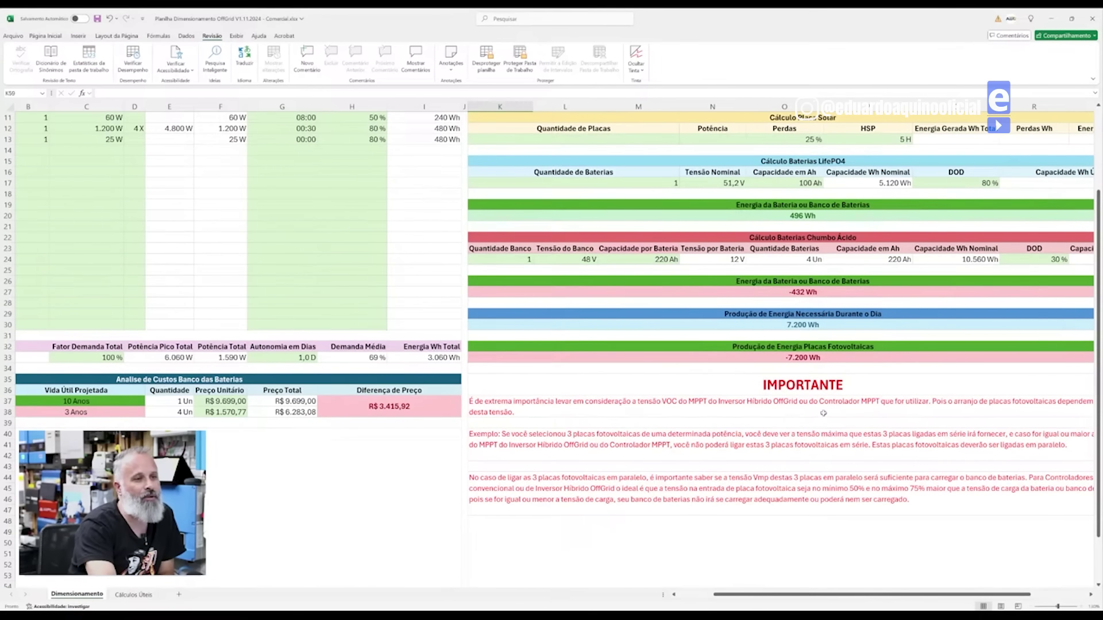
- Set the number of lead-acid banks back to 2 and review the battery cost analysis
{"action": "left_click", "coordinate": [529, 260]}
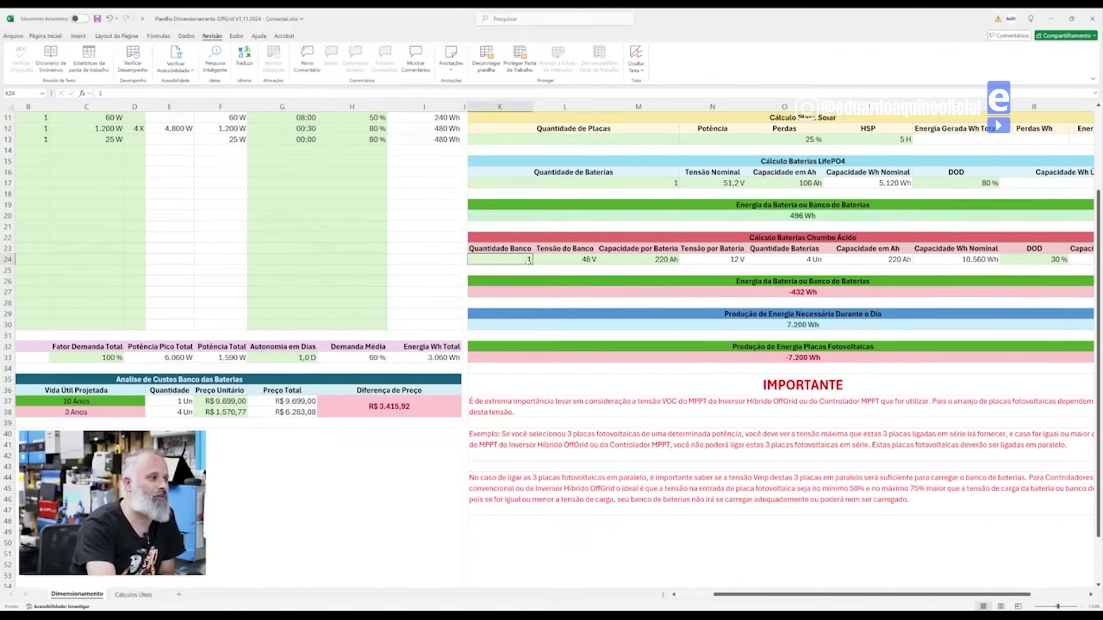
{"action": "type", "text": "2"}
{"action": "key", "text": "Return"}
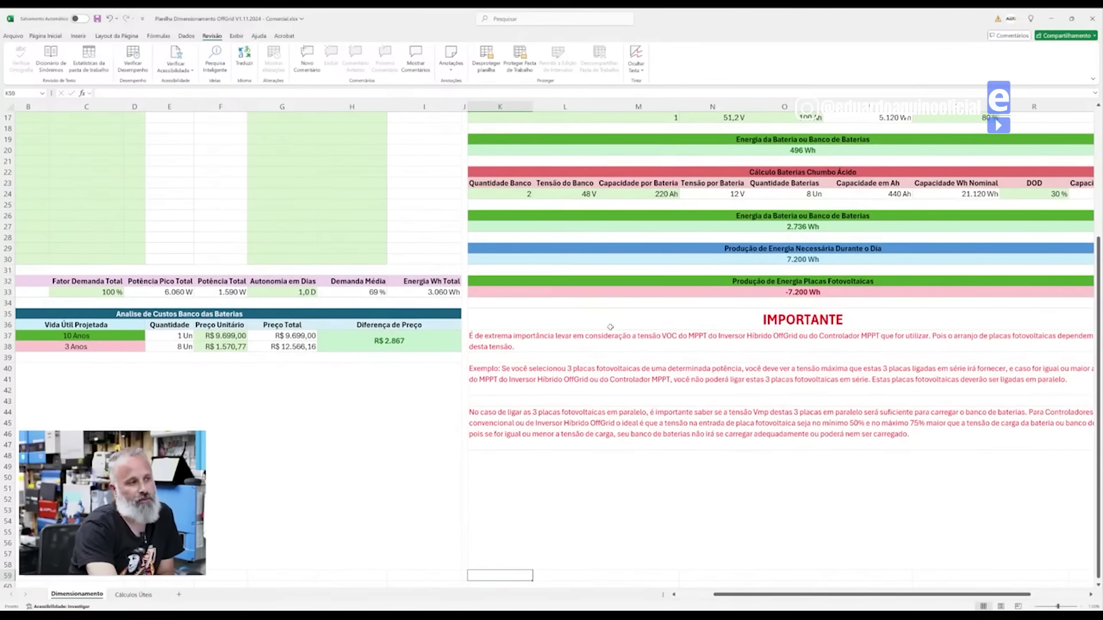
{"action": "scroll", "coordinate": [574, 337], "scroll_direction": "up", "scroll_amount": 4}
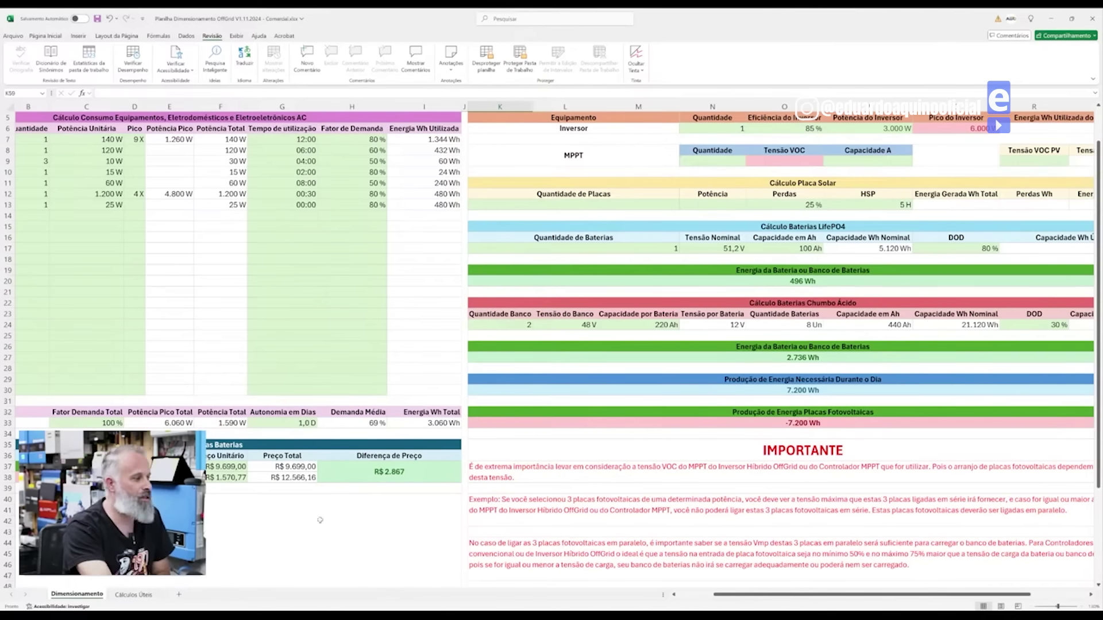
- Enter the MPPT data: quantity 1, VOC voltage 450 V and capacity 80 A
{"action": "scroll", "coordinate": [750, 599], "scroll_direction": "left", "scroll_amount": 2}
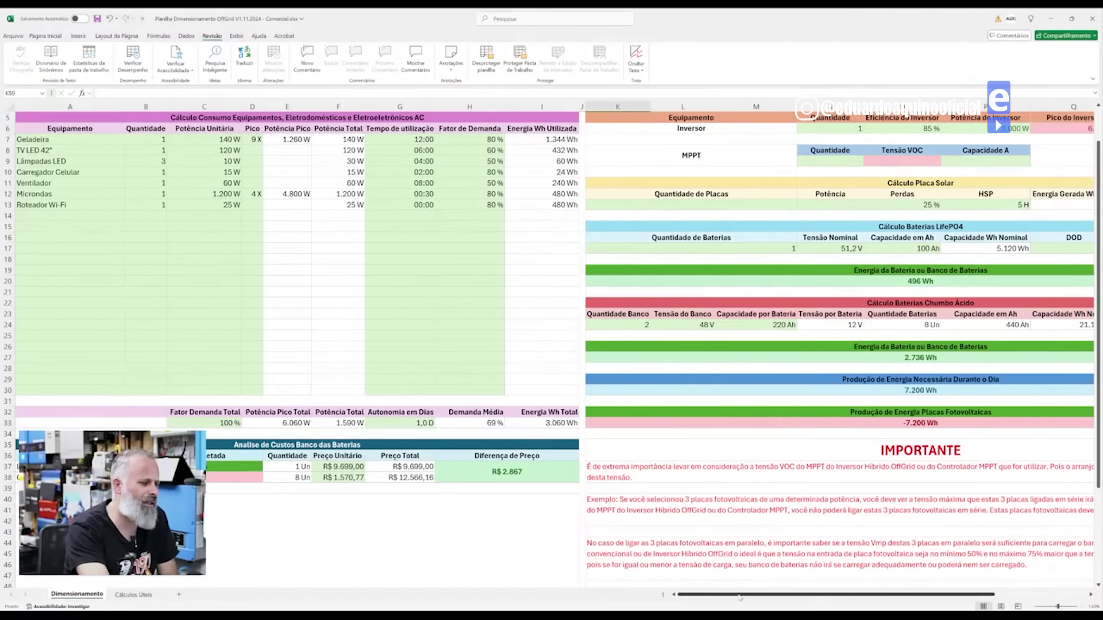
{"action": "scroll", "coordinate": [748, 597], "scroll_direction": "right", "scroll_amount": 1}
{"action": "left_click_drag", "start_coordinate": [748, 598], "coordinate": [803, 597]}
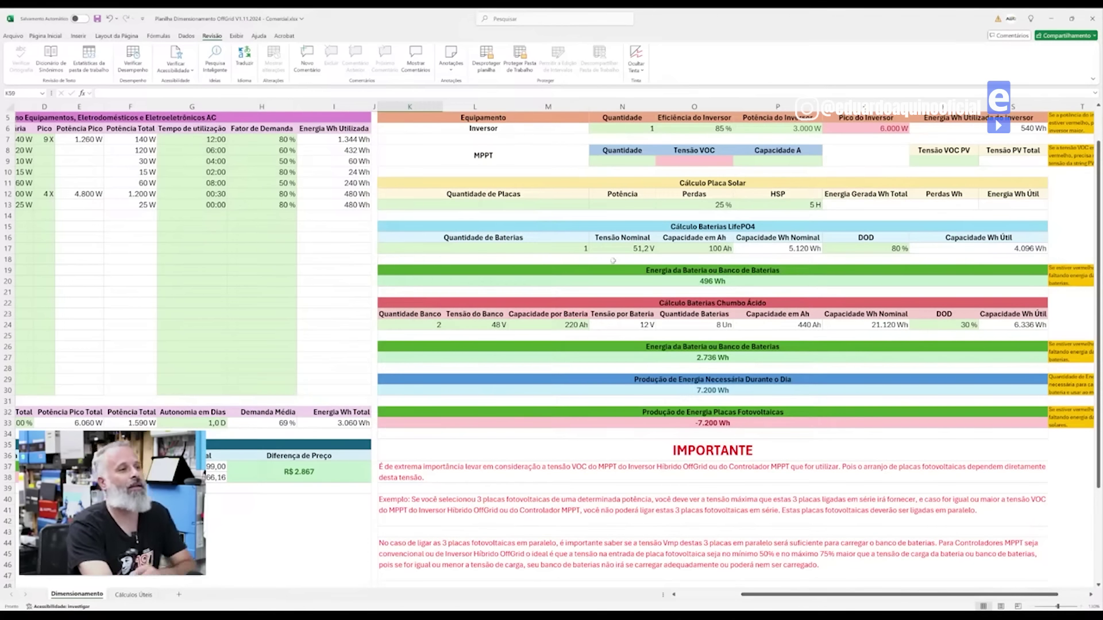
{"action": "left_click", "coordinate": [612, 161]}
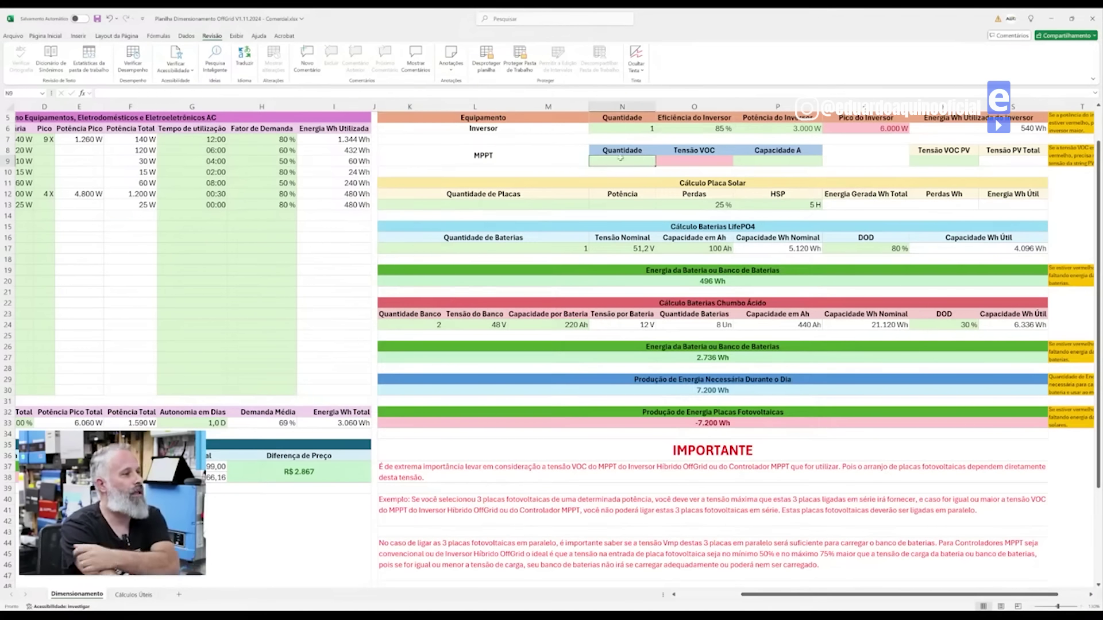
{"action": "type", "text": "1"}
{"action": "key", "text": "Tab"}
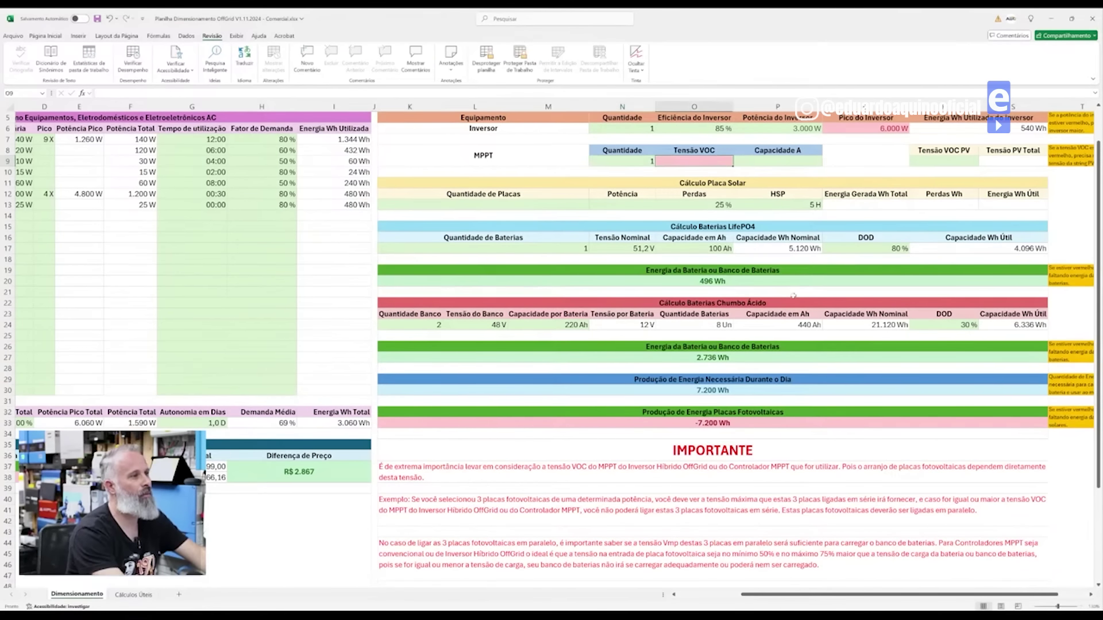
{"action": "type", "text": "450"}
{"action": "key", "text": "Tab"}
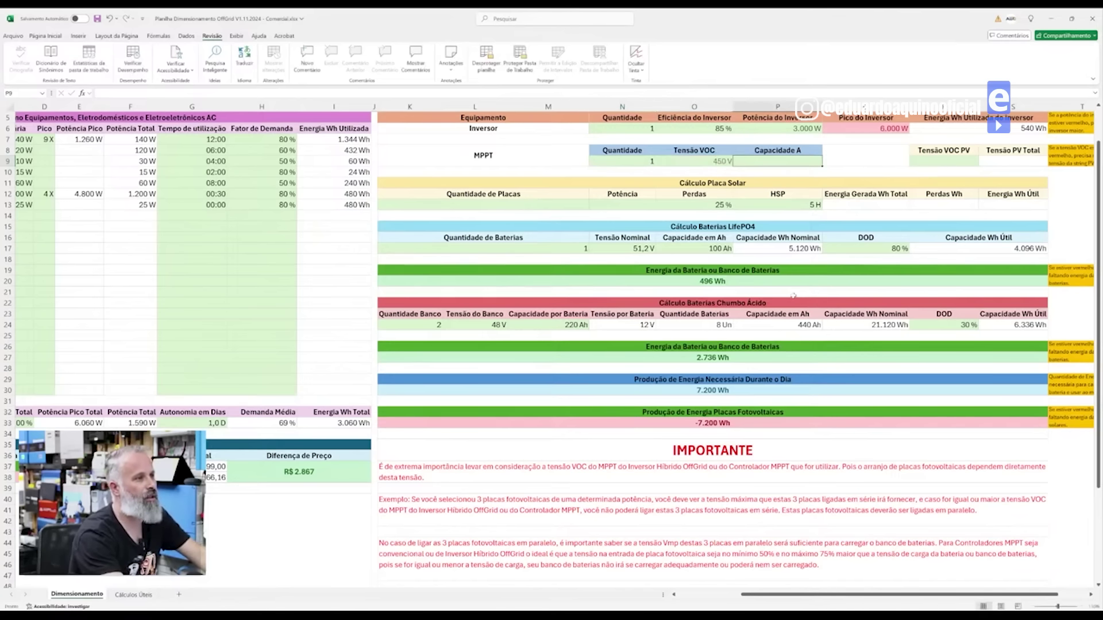
{"action": "type", "text": "80"}
{"action": "key", "text": "Down"}
{"action": "key", "text": "Down"}
{"action": "key", "text": "Down"}
{"action": "key", "text": "Down"}
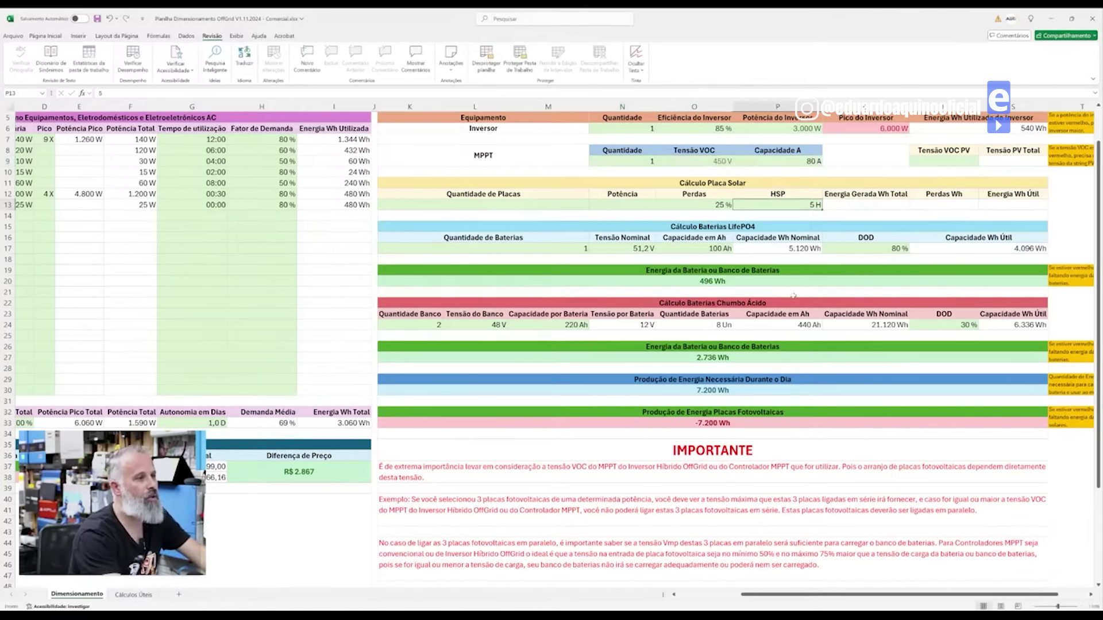
- Set the panel power to 585 Wp in the solar panel calculation
{"action": "left_click", "coordinate": [482, 206]}
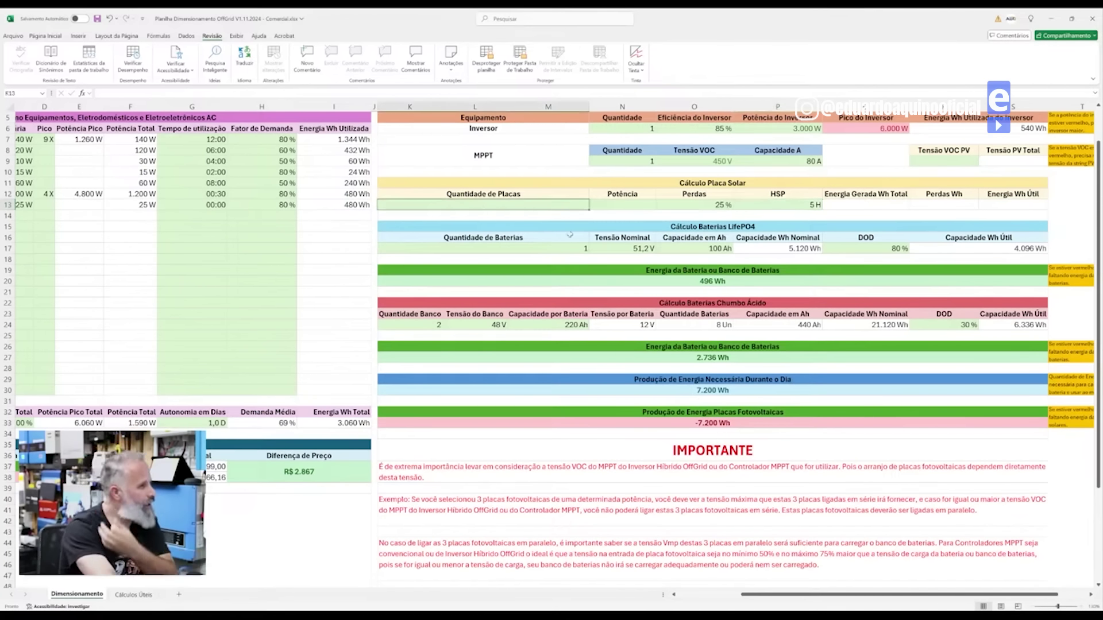
{"action": "left_click", "coordinate": [610, 206]}
{"action": "type", "text": "8585"}
{"action": "key", "text": "BackSpace"}
{"action": "key", "text": "BackSpace"}
{"action": "key", "text": "BackSpace"}
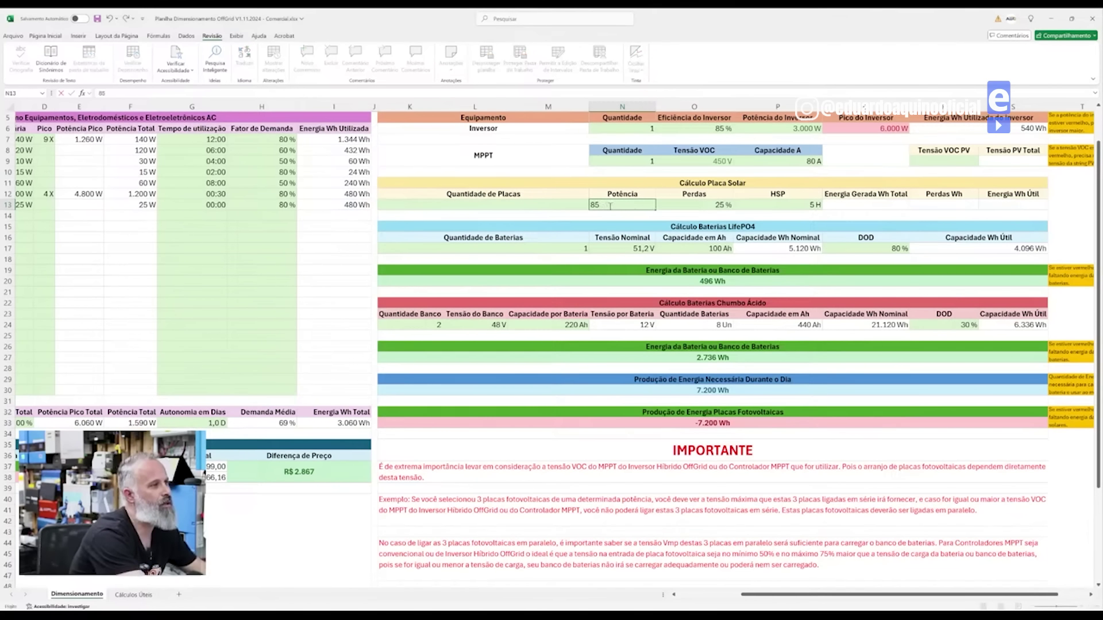
{"action": "key", "text": "BackSpace"}
{"action": "type", "text": "58"}
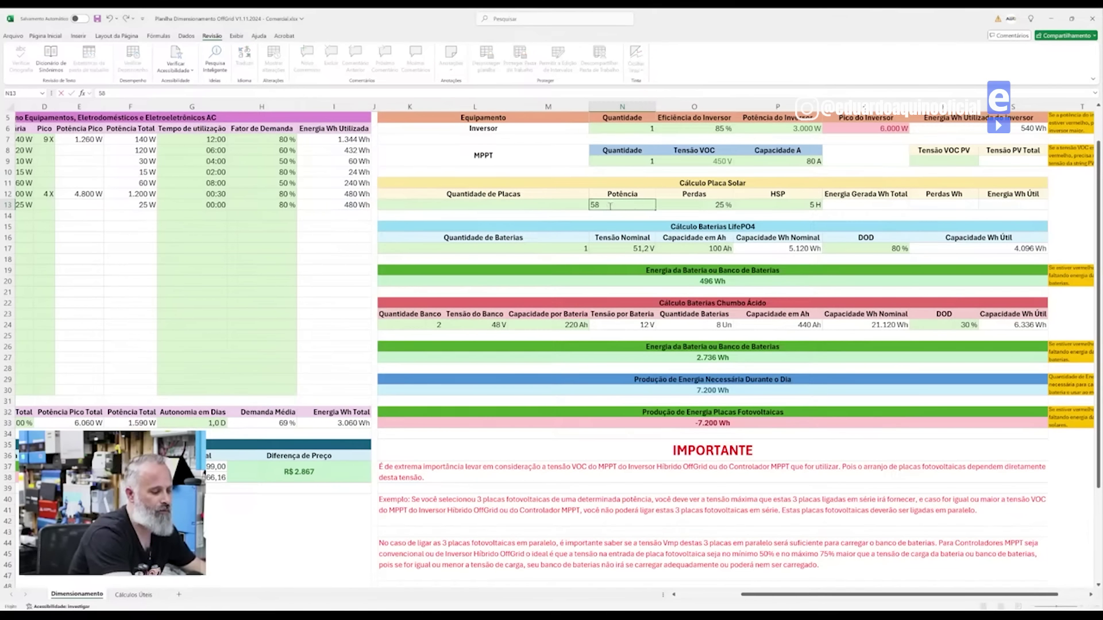
{"action": "type", "text": "5"}
{"action": "key", "text": "Tab"}
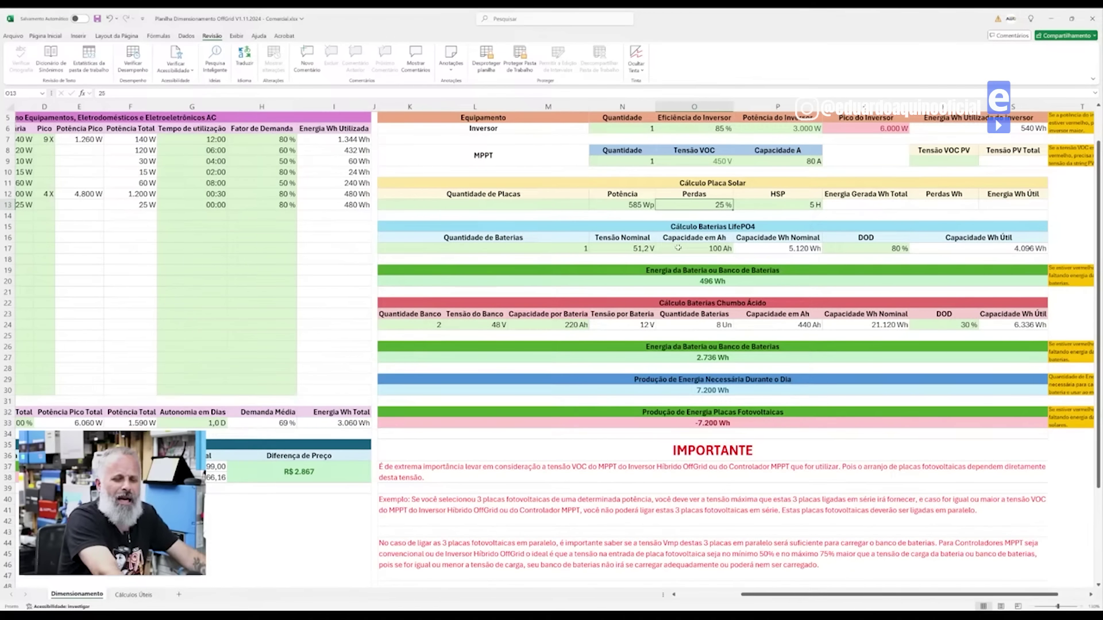
- Check the HSP value and try 2 panels in the solar panel calculation
{"action": "left_click", "coordinate": [788, 206]}
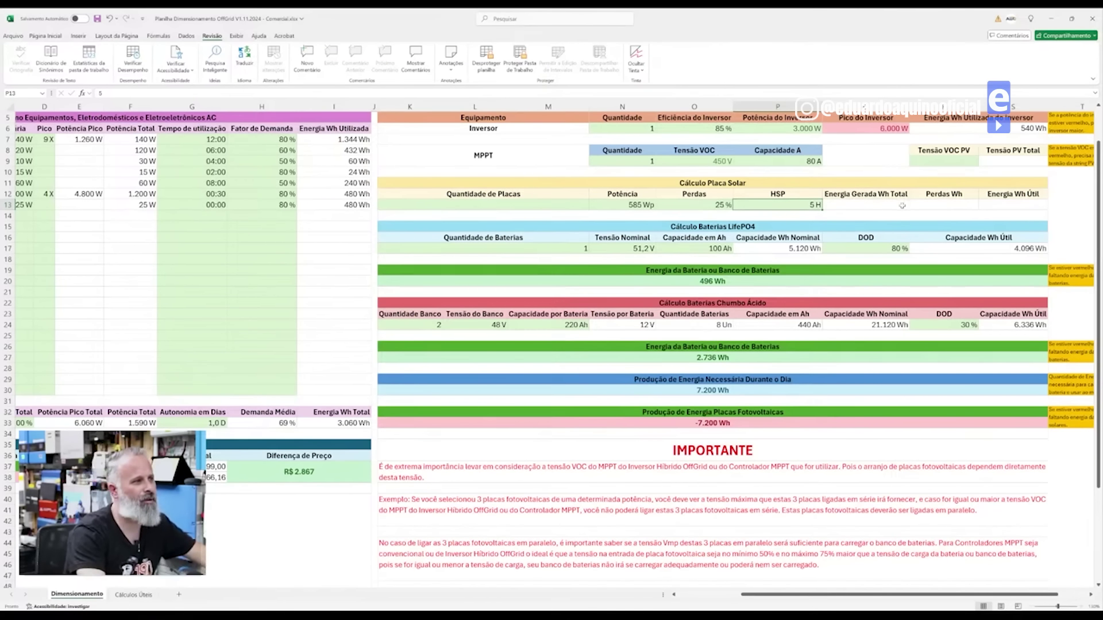
{"action": "left_click", "coordinate": [575, 207]}
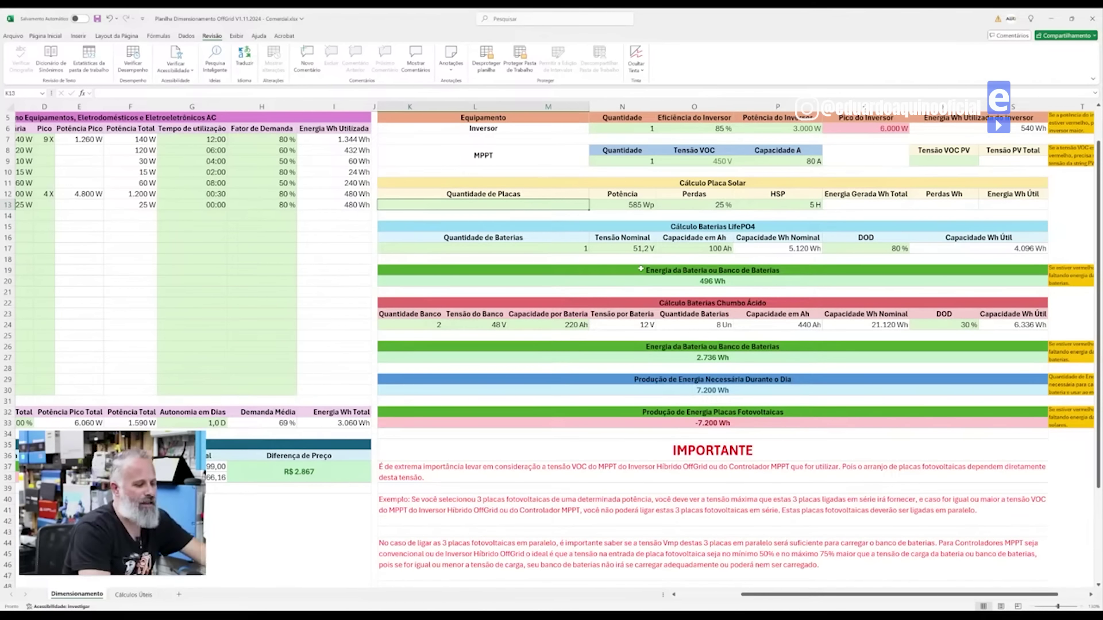
{"action": "type", "text": "2"}
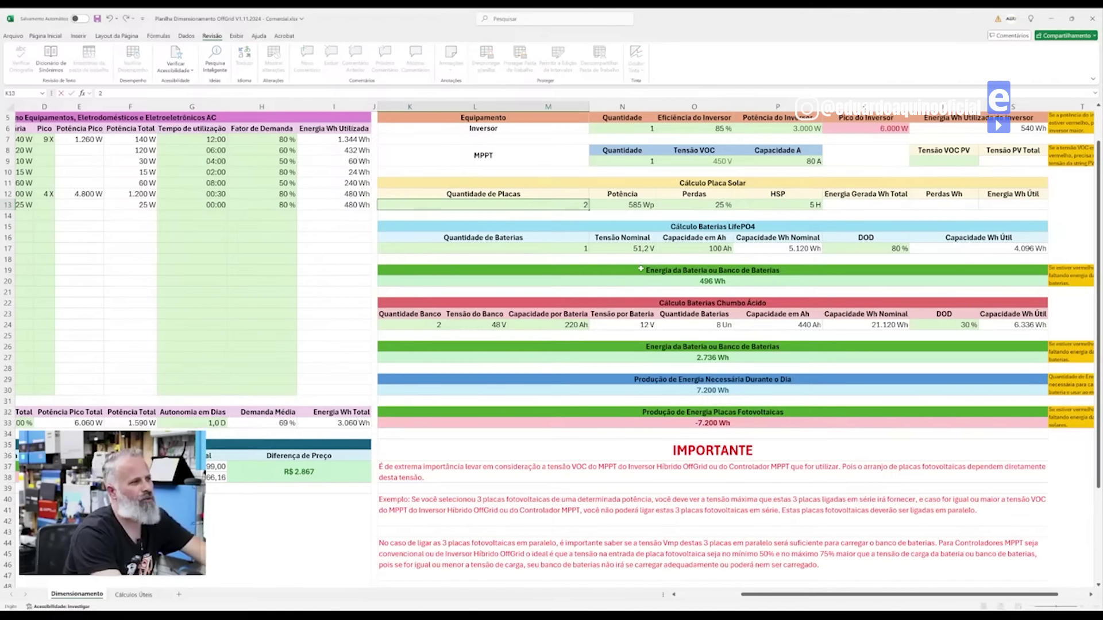
{"action": "key", "text": "Tab"}
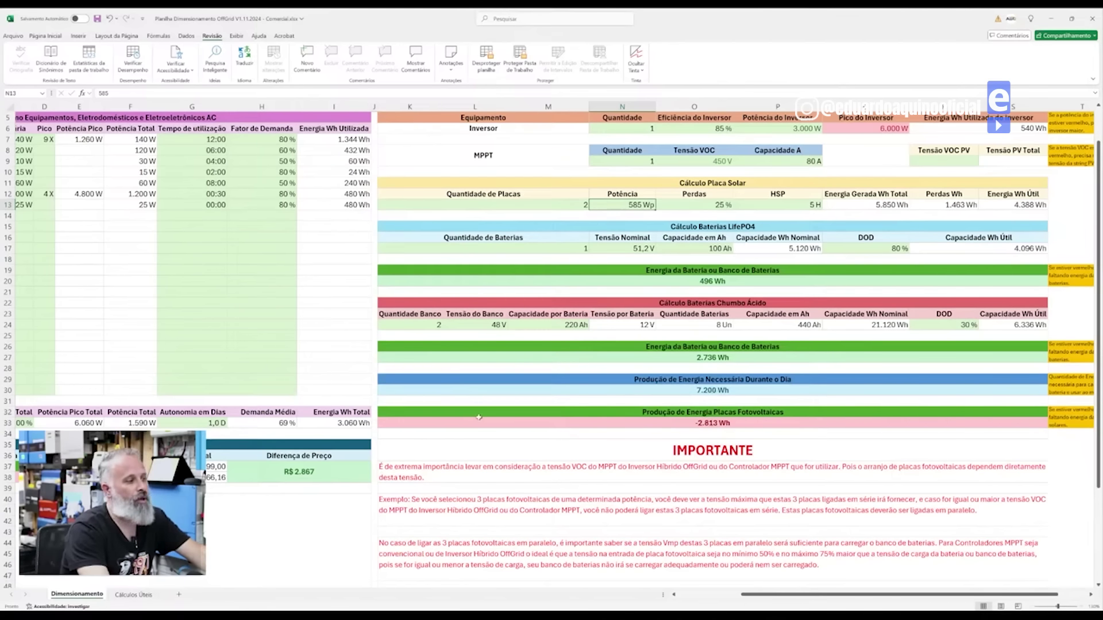
- Review the listed appliances and their total energy consumption against the solar panels' production
{"action": "left_click_drag", "start_coordinate": [752, 596], "coordinate": [688, 595]}
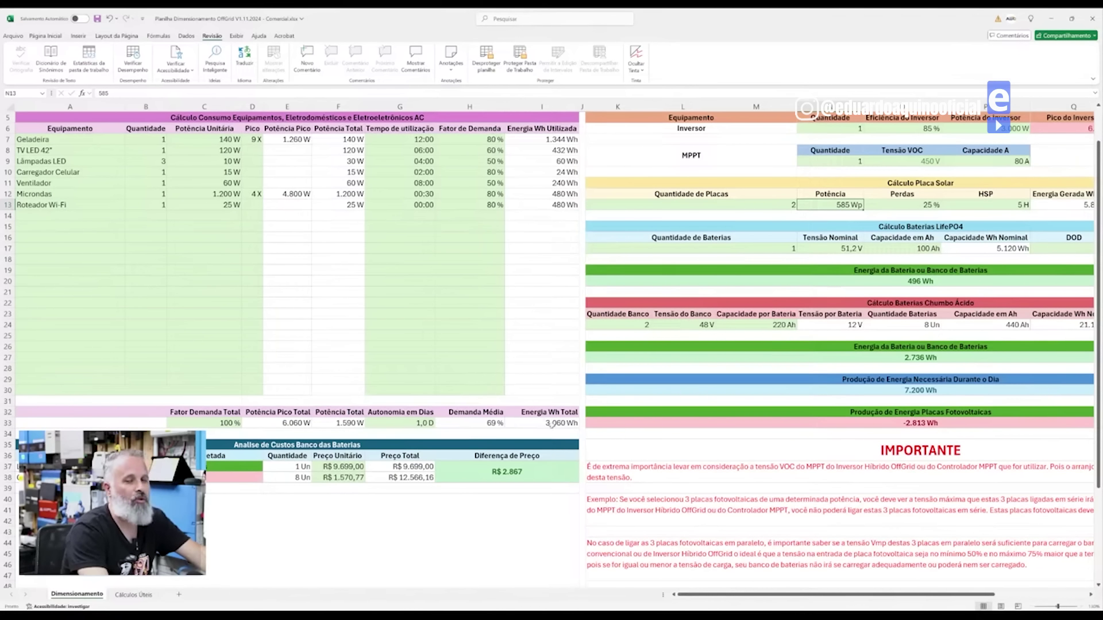
{"action": "left_click_drag", "start_coordinate": [57, 141], "coordinate": [69, 204]}
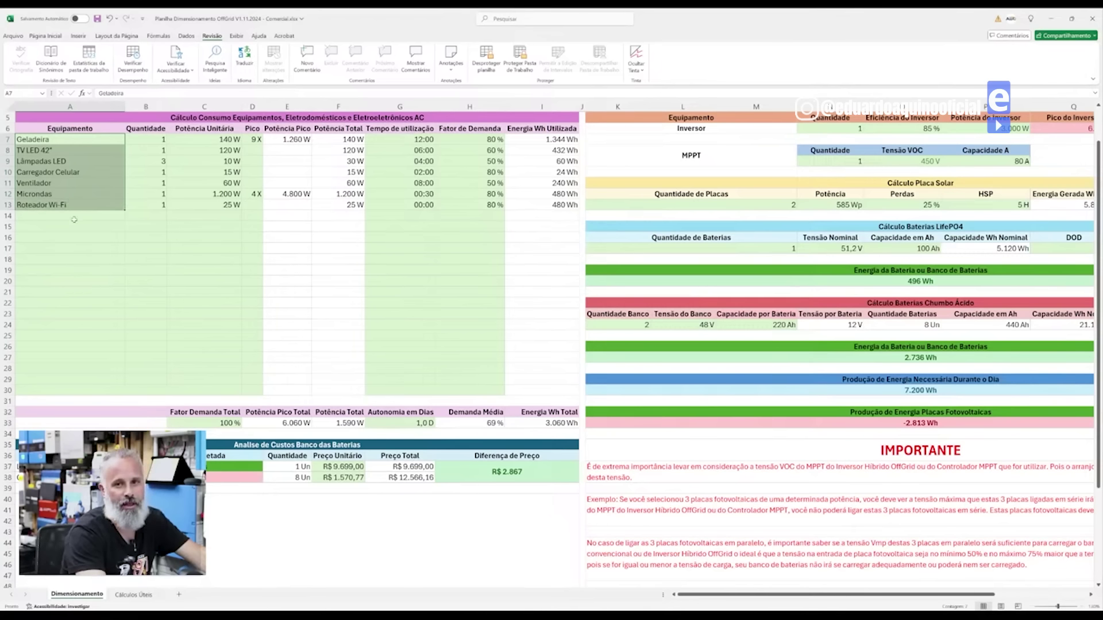
{"action": "left_click", "coordinate": [77, 228]}
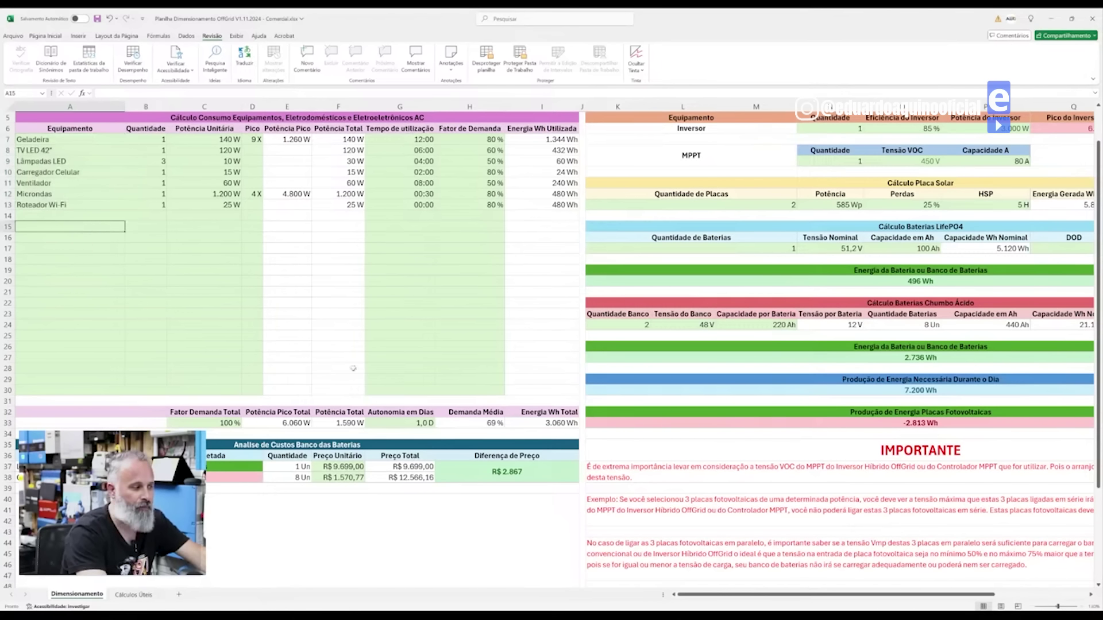
{"action": "left_click_drag", "start_coordinate": [55, 140], "coordinate": [122, 208]}
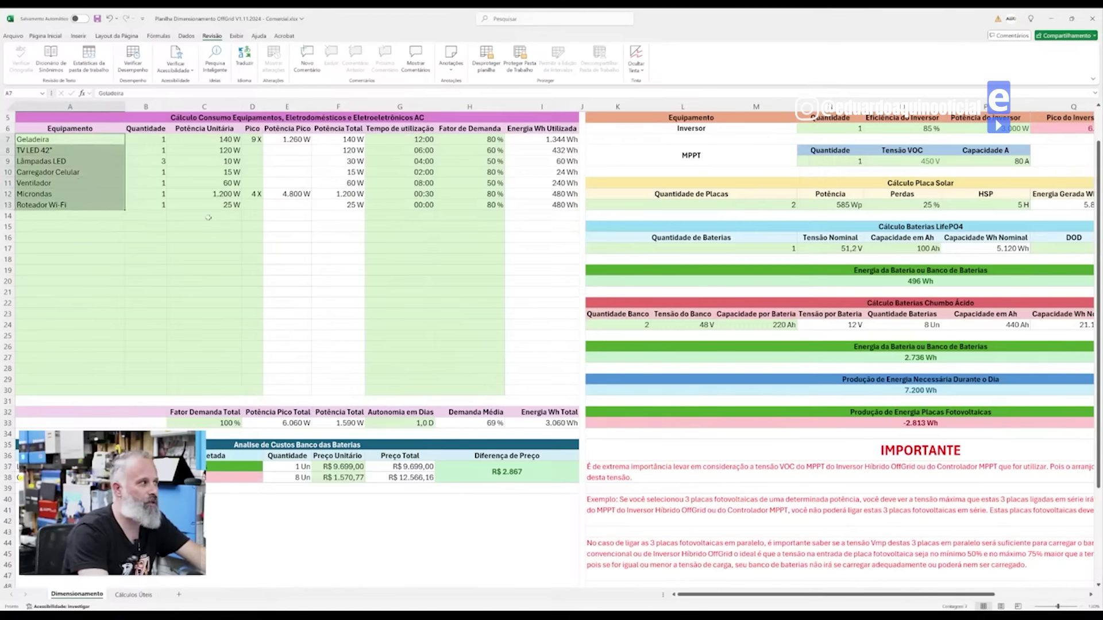
{"action": "left_click_drag", "start_coordinate": [722, 594], "coordinate": [555, 476]}
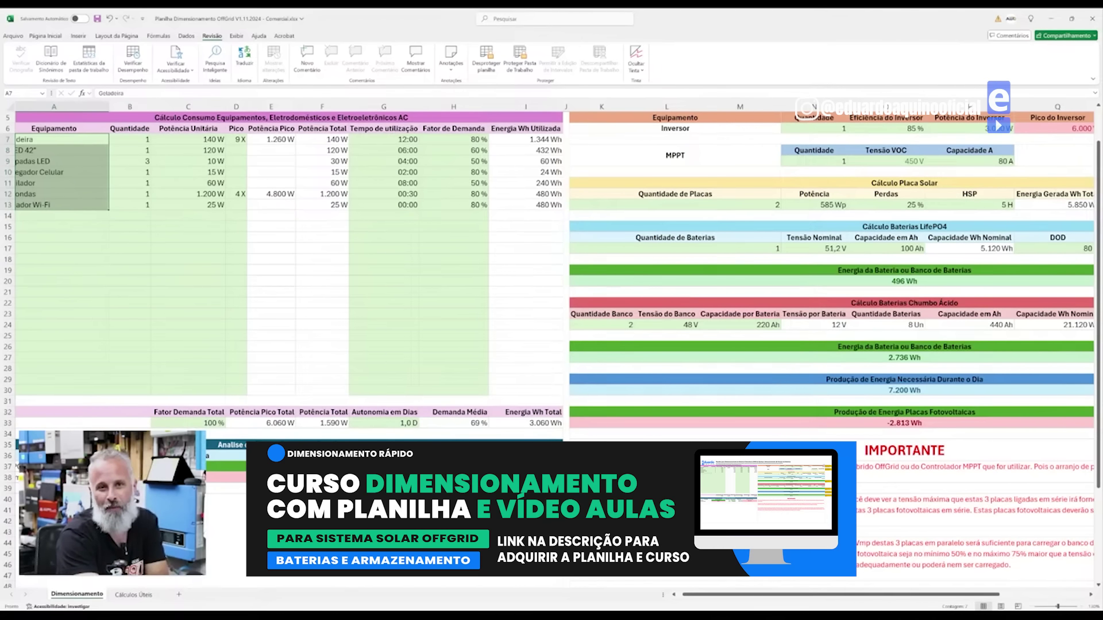
- Set the number of solar panels to 4
{"action": "left_click", "coordinate": [761, 206]}
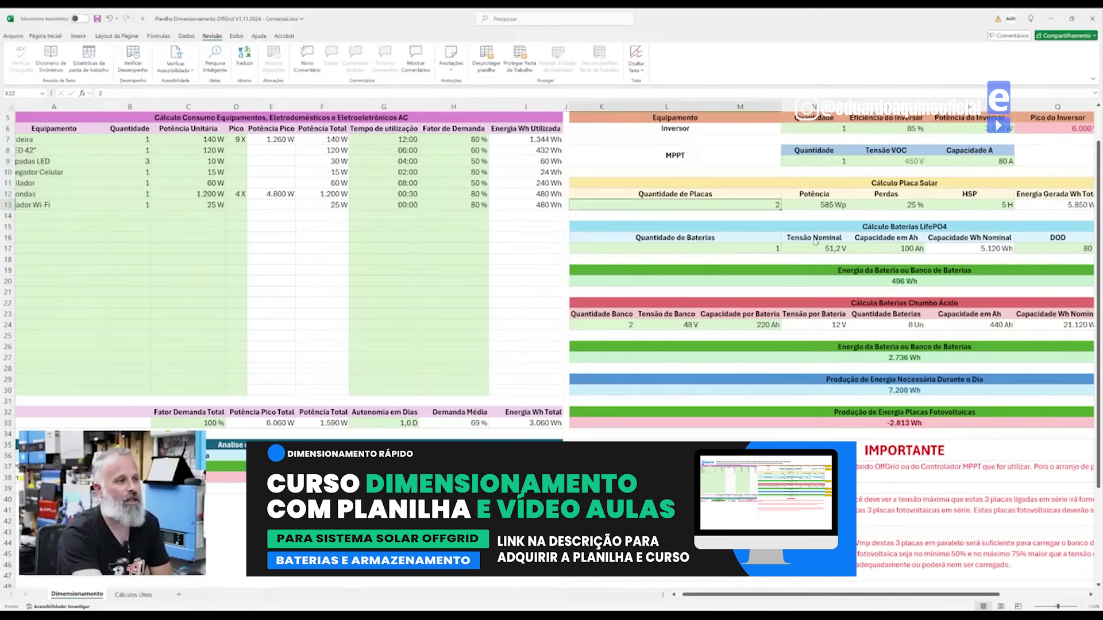
{"action": "type", "text": "4"}
{"action": "key", "text": "Return"}
{"action": "key", "text": "Return"}
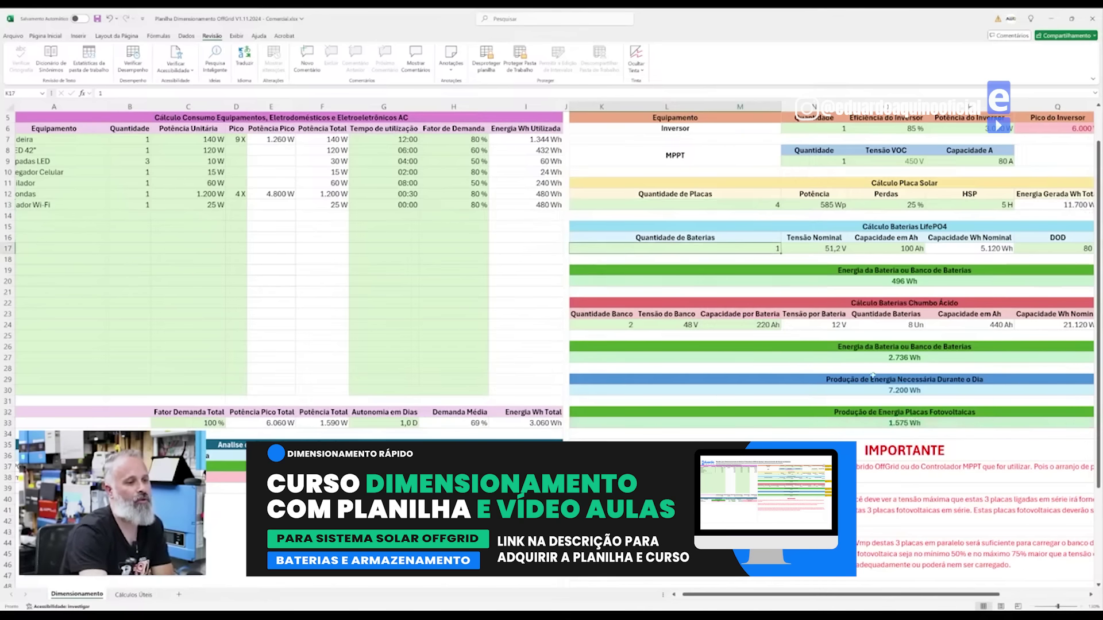
- Set the solar panel's VOC voltage to 48,6 V and compare the total PV voltage with the MPPT's VOC limit
{"action": "left_click_drag", "start_coordinate": [759, 595], "coordinate": [785, 595]}
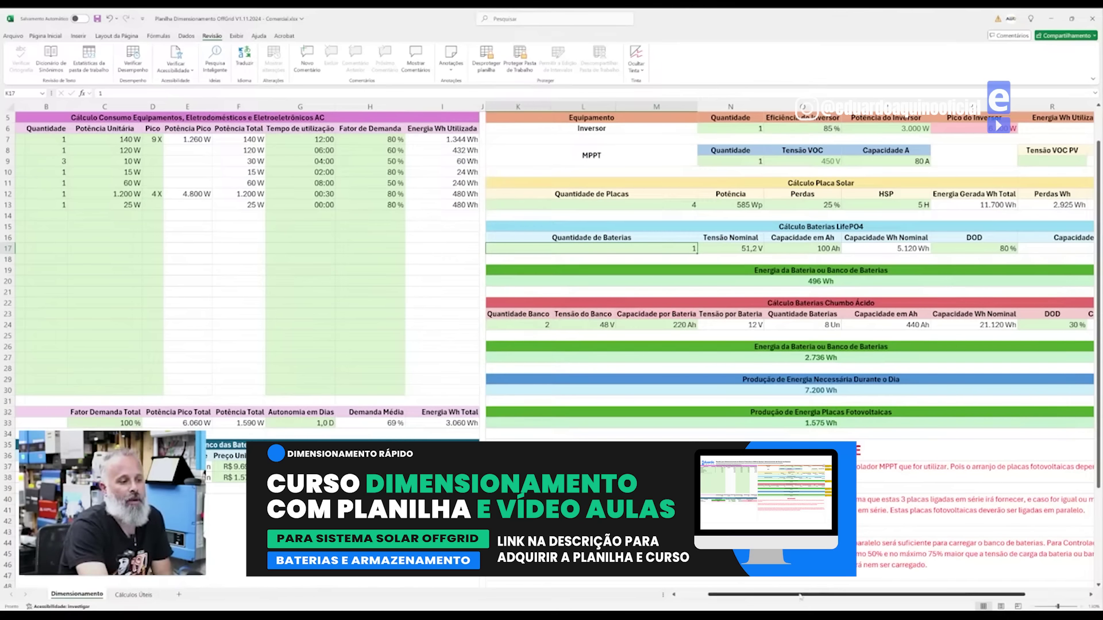
{"action": "left_click_drag", "start_coordinate": [801, 597], "coordinate": [832, 598]}
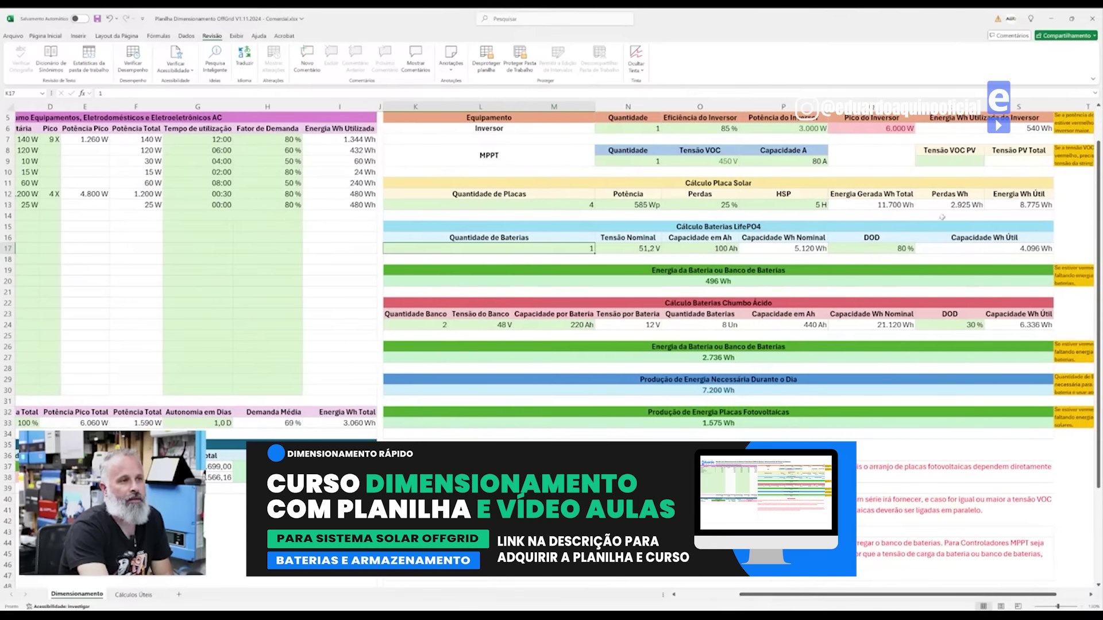
{"action": "left_click", "coordinate": [948, 161]}
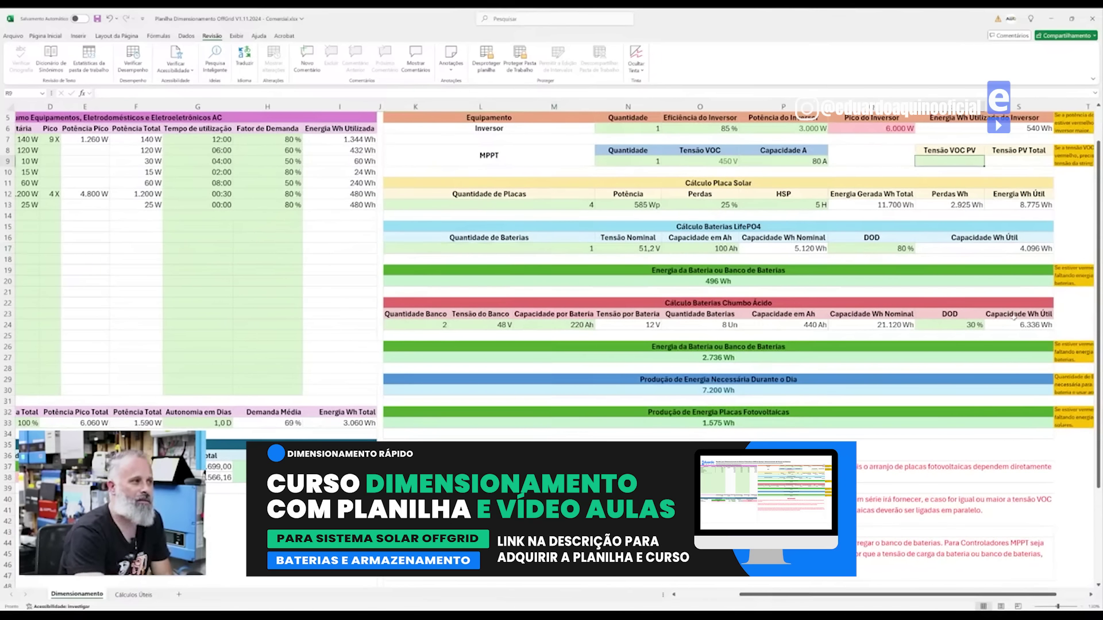
{"action": "type", "text": "48,6"}
{"action": "key", "text": "Return"}
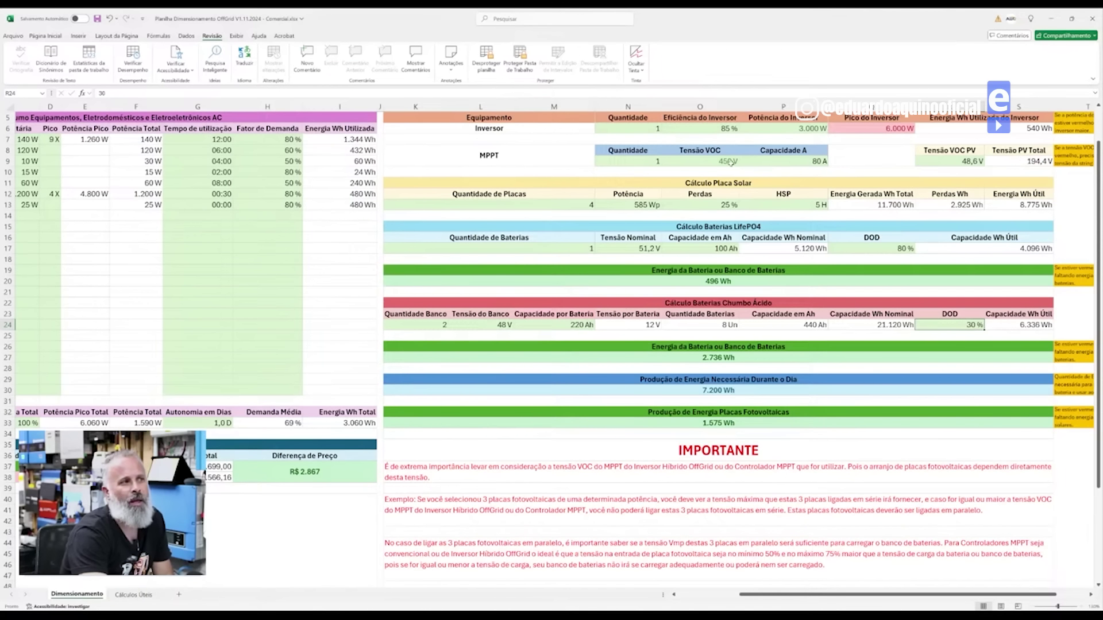
{"action": "left_click", "coordinate": [729, 163]}
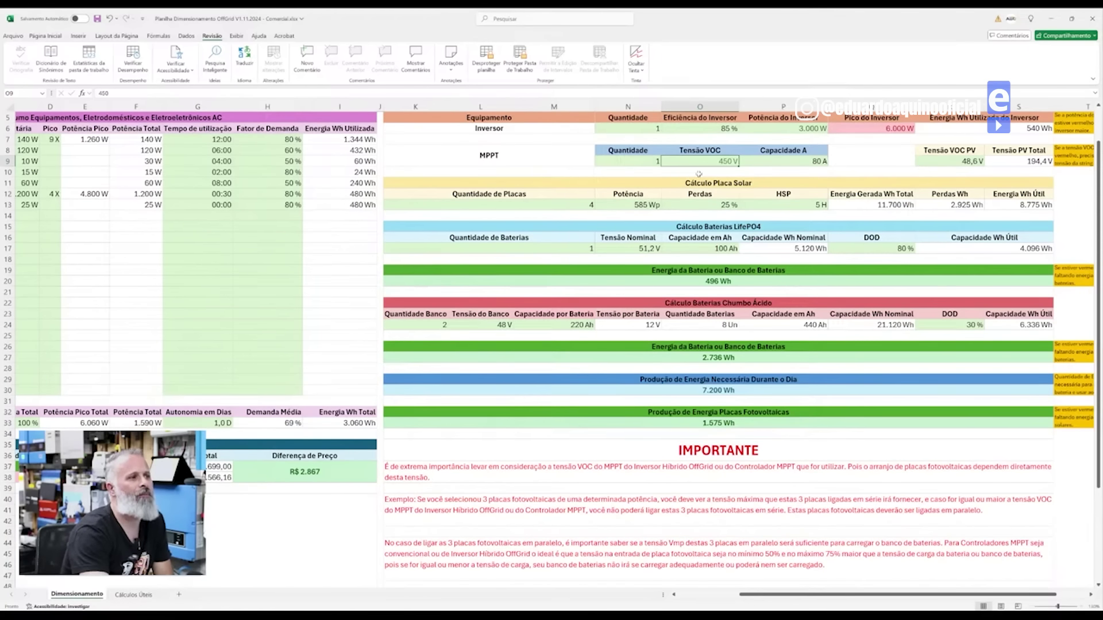
- Try 6, 8 and 12 solar panels to test the total PV voltage against the MPPT limit
{"action": "left_click", "coordinate": [589, 204]}
{"action": "type", "text": "6"}
{"action": "key", "text": "Return"}
{"action": "left_click", "coordinate": [592, 204]}
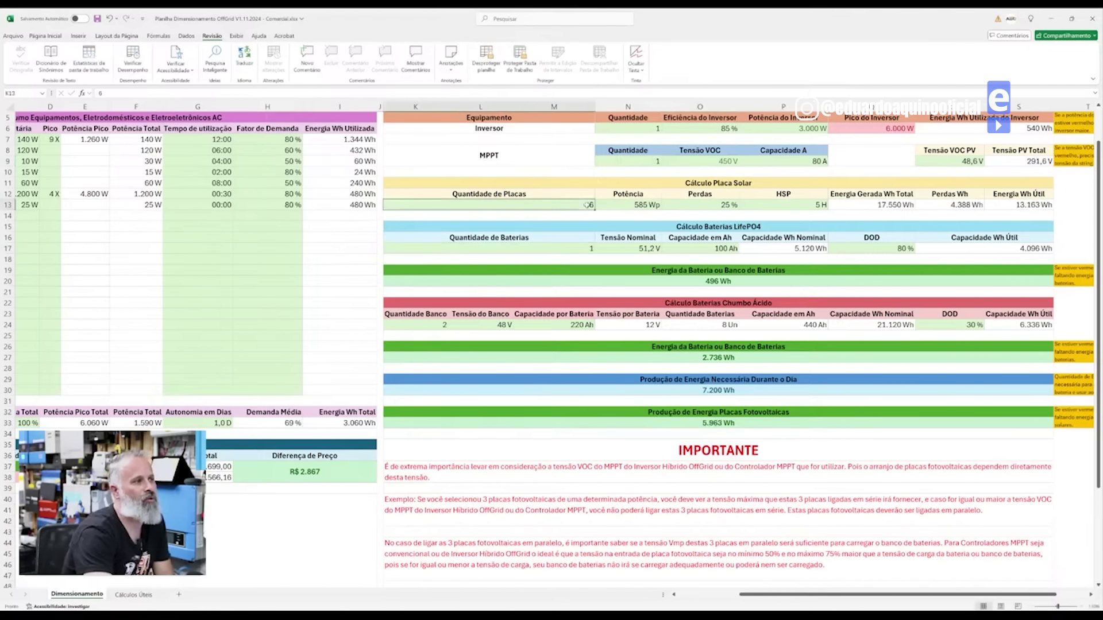
{"action": "type", "text": "8"}
{"action": "key", "text": "Return"}
{"action": "left_click", "coordinate": [583, 204]}
{"action": "type", "text": "12"}
{"action": "key", "text": "Return"}
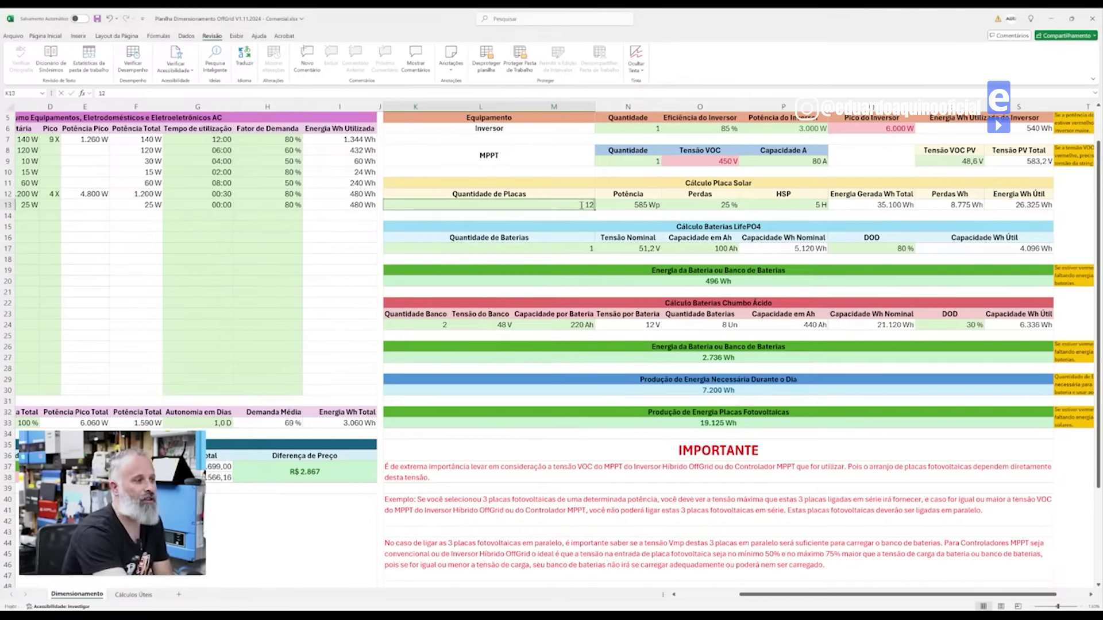
- Set the number of solar panels back to 4 and look over the complete sizing
{"action": "left_click", "coordinate": [581, 205]}
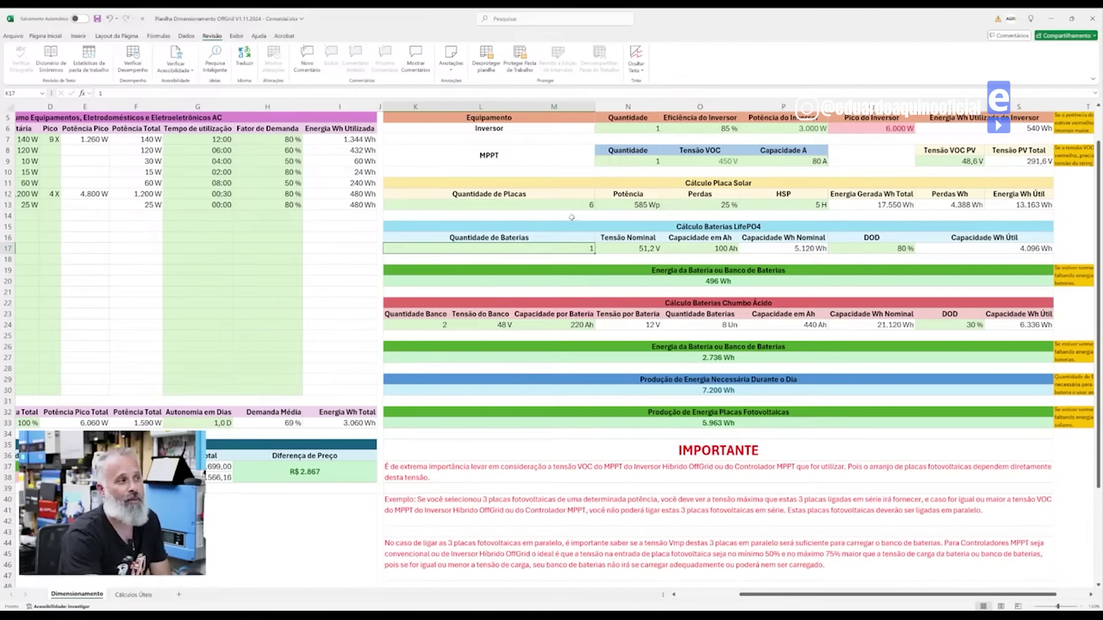
{"action": "left_click", "coordinate": [581, 205]}
{"action": "type", "text": "4"}
{"action": "key", "text": "Return"}
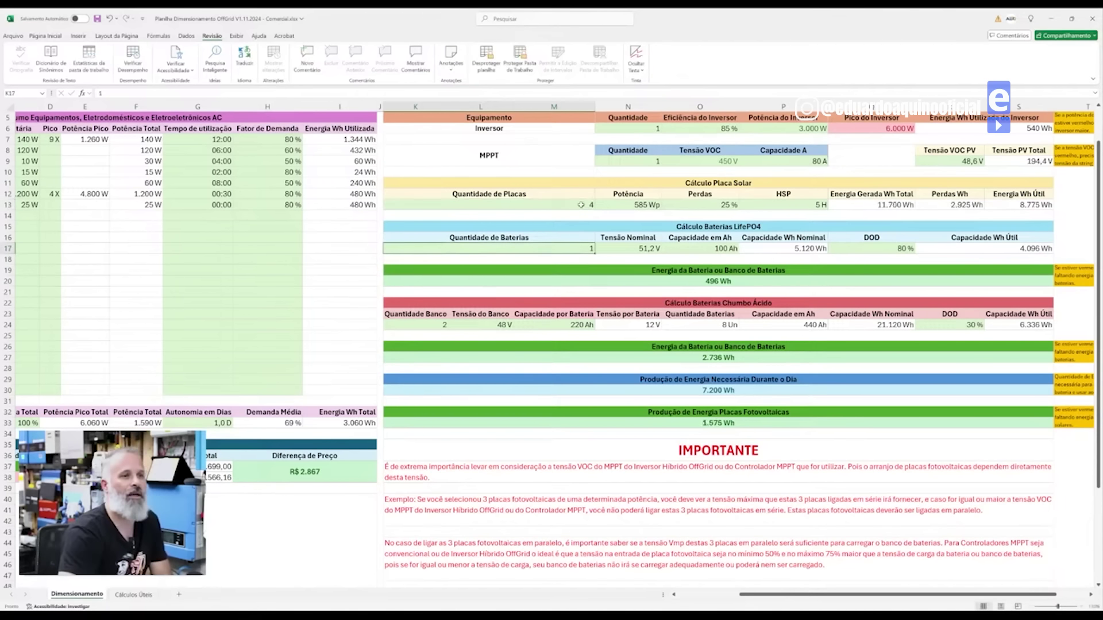
{"action": "scroll", "coordinate": [618, 281], "scroll_direction": "up", "scroll_amount": 2}
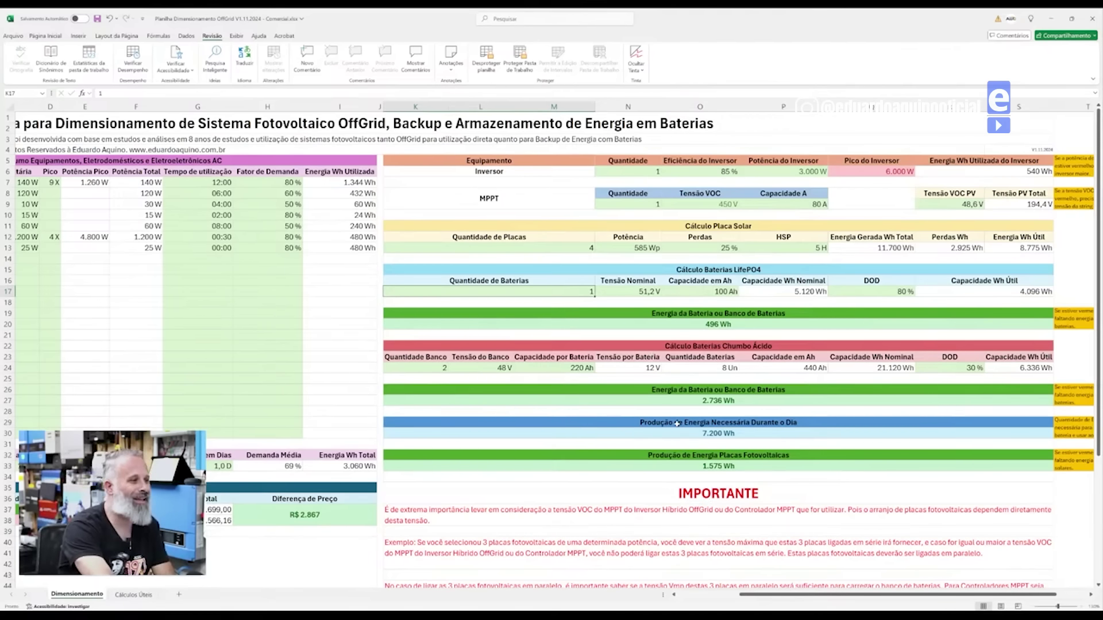
{"action": "scroll", "coordinate": [552, 350], "scroll_direction": "left", "scroll_amount": 5}
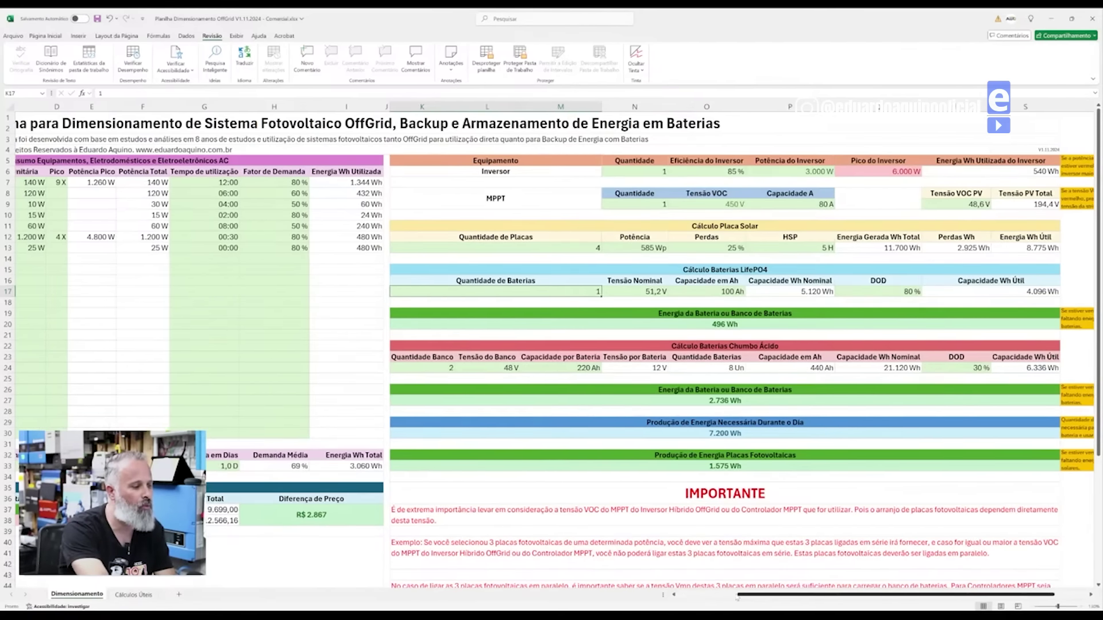